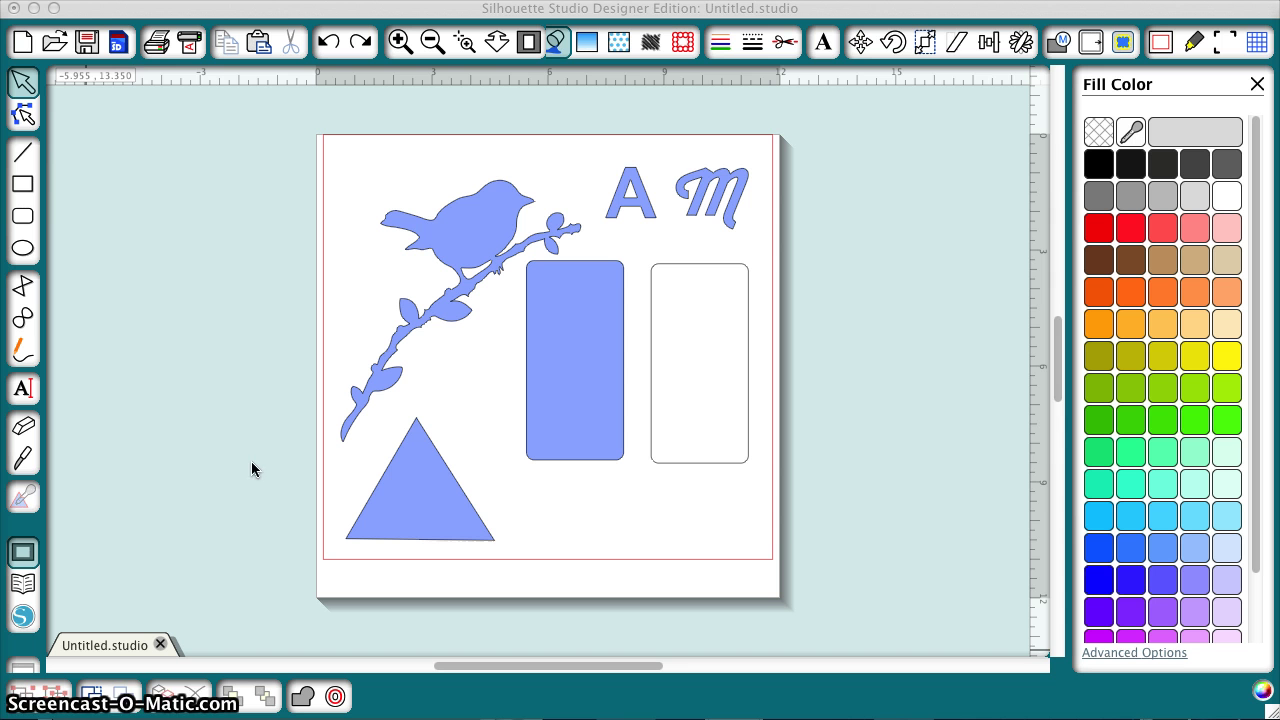
Step: Slice the M's tail with the Knife tool, delete the piece, then undo the deletion
{"action": "left_click", "coordinate": [25, 460]}
{"action": "left_click", "coordinate": [25, 460]}
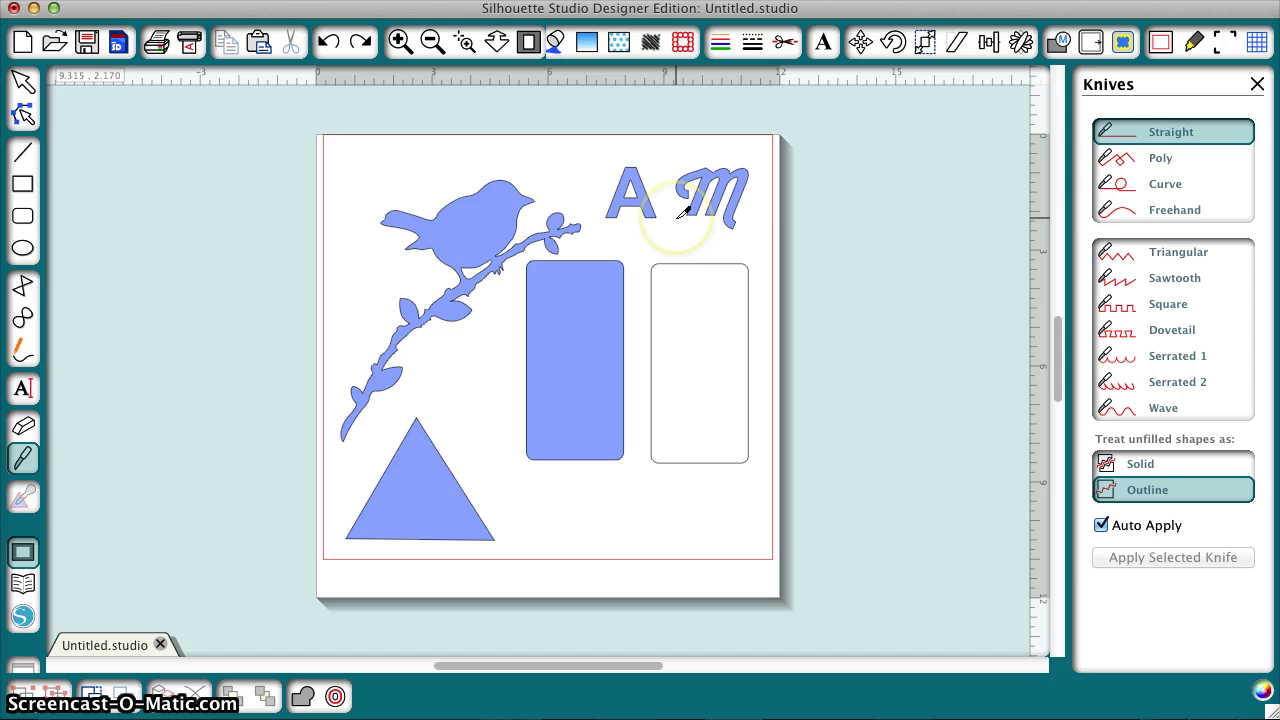
{"action": "left_click_drag", "start_coordinate": [676, 217], "coordinate": [748, 216]}
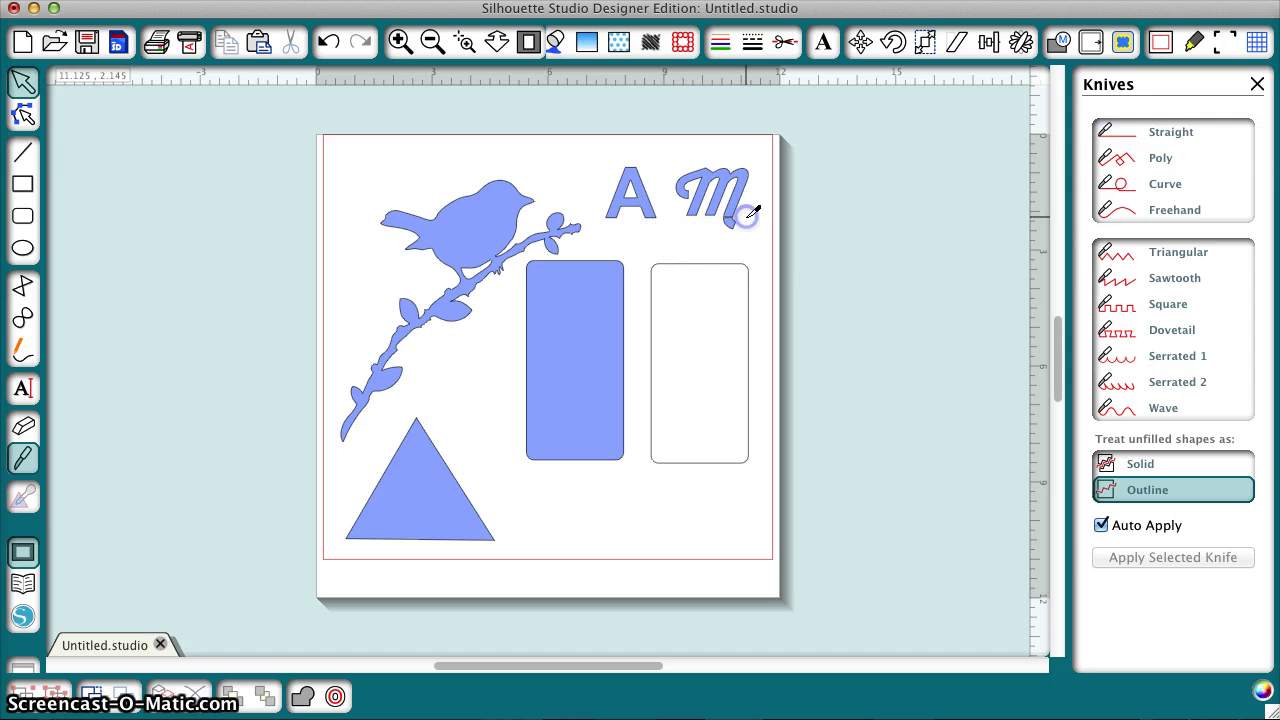
{"action": "left_click", "coordinate": [735, 230]}
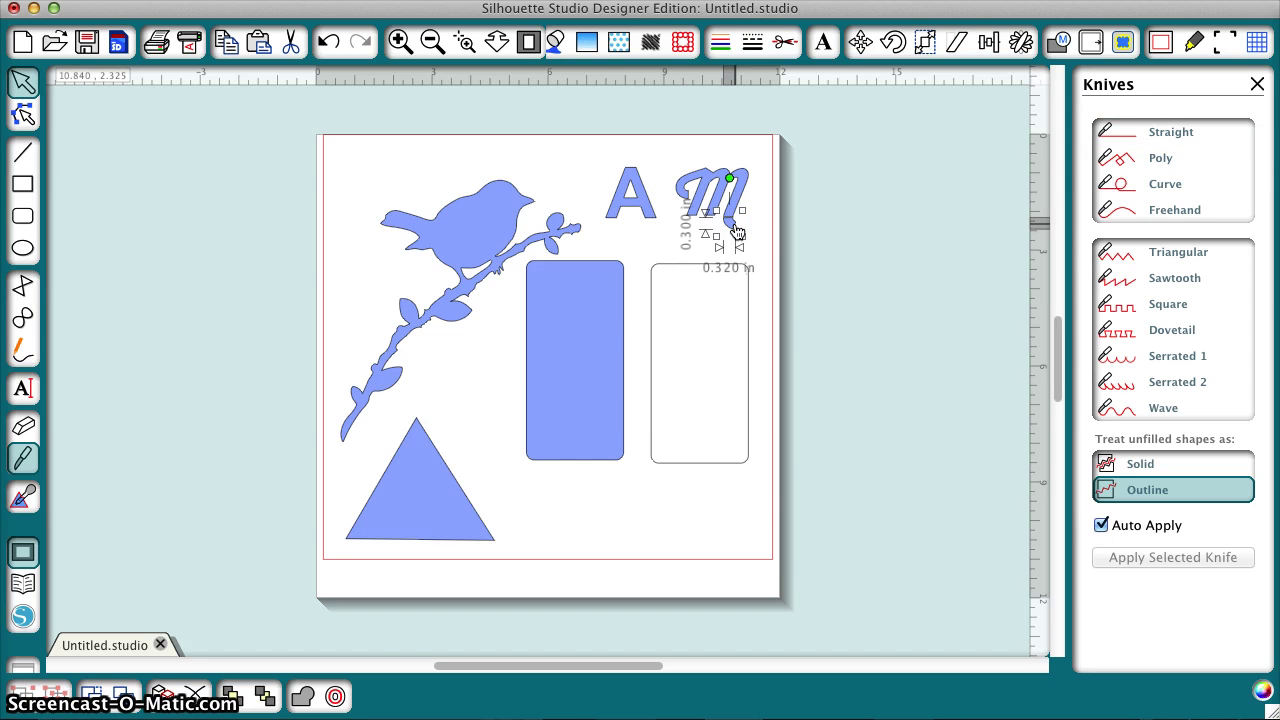
{"action": "key", "text": "Delete"}
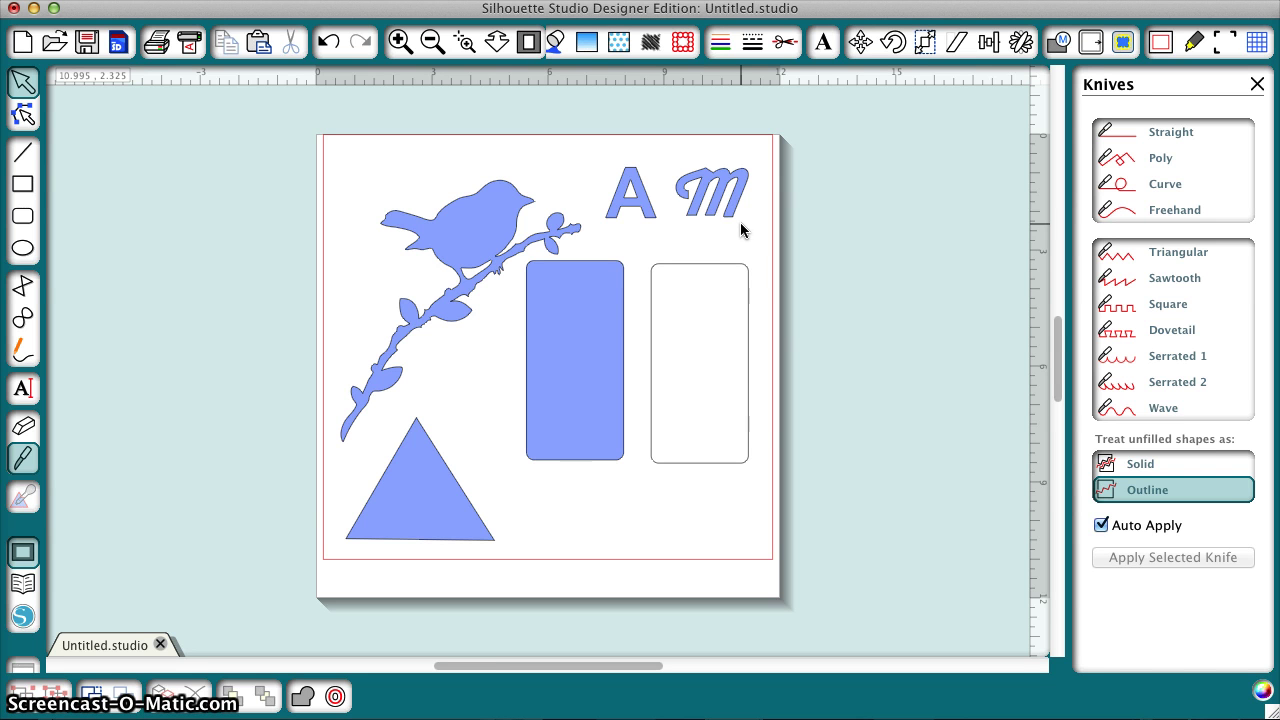
{"action": "key", "text": "super+z"}
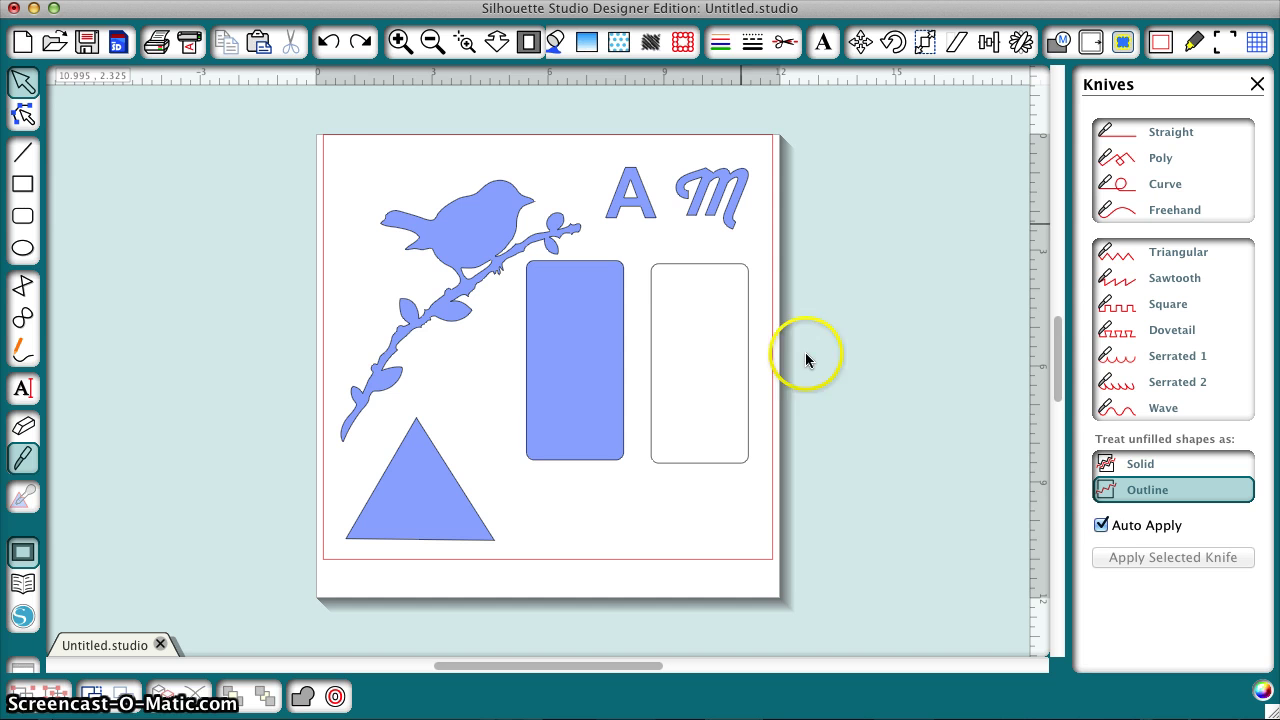
Step: With Auto Apply off, draw a Straight knife line across the M, zoomed in and nudged into place
{"action": "left_click", "coordinate": [1100, 525]}
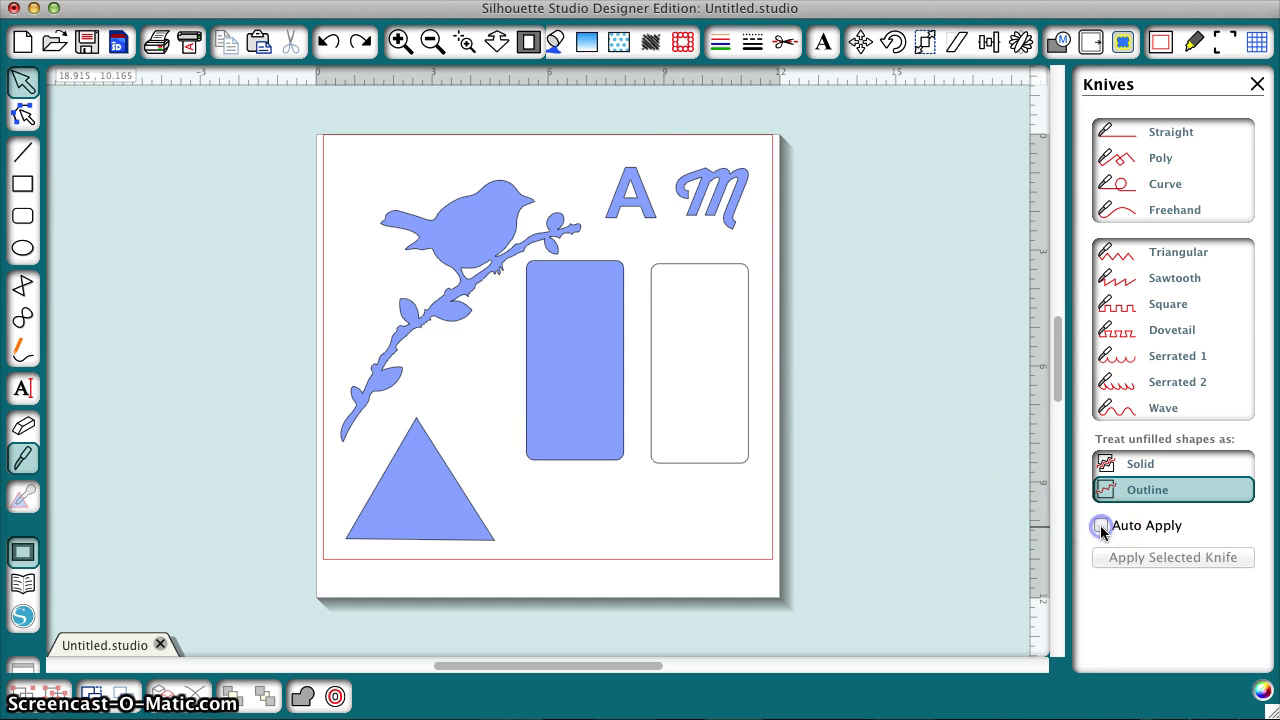
{"action": "left_click", "coordinate": [1168, 134]}
{"action": "left_click_drag", "start_coordinate": [672, 217], "coordinate": [759, 219]}
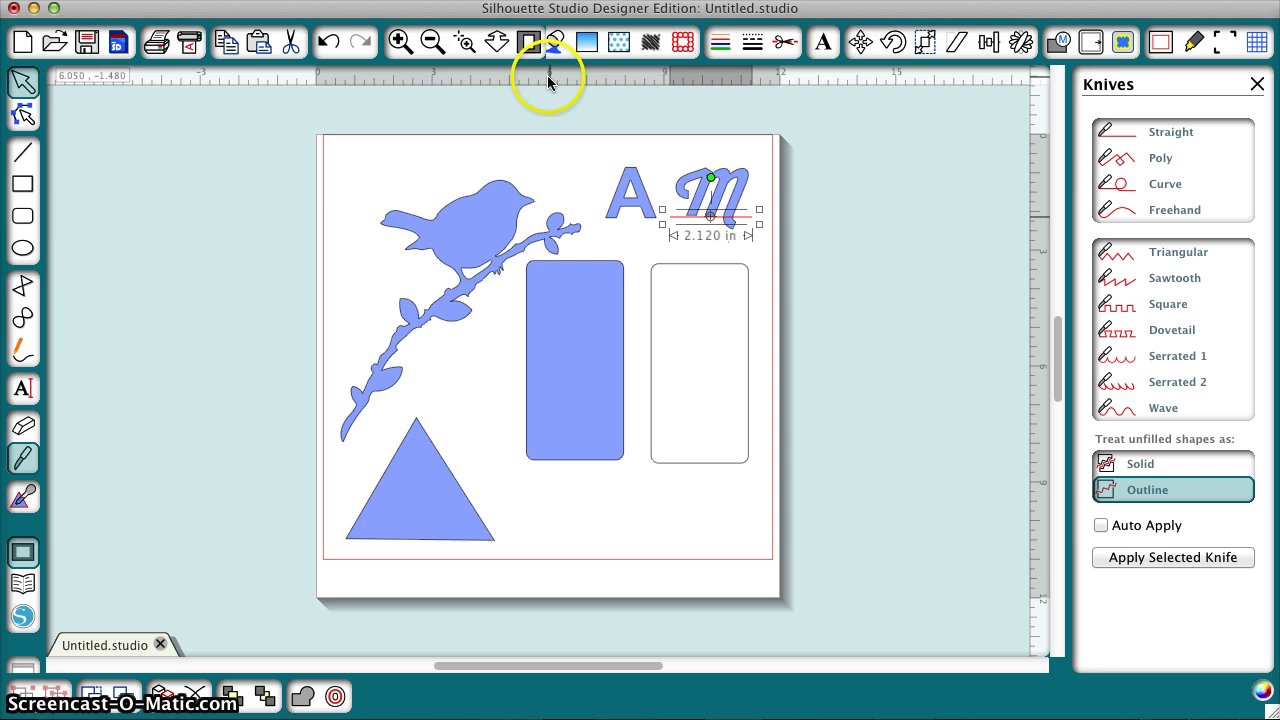
{"action": "left_click", "coordinate": [464, 41]}
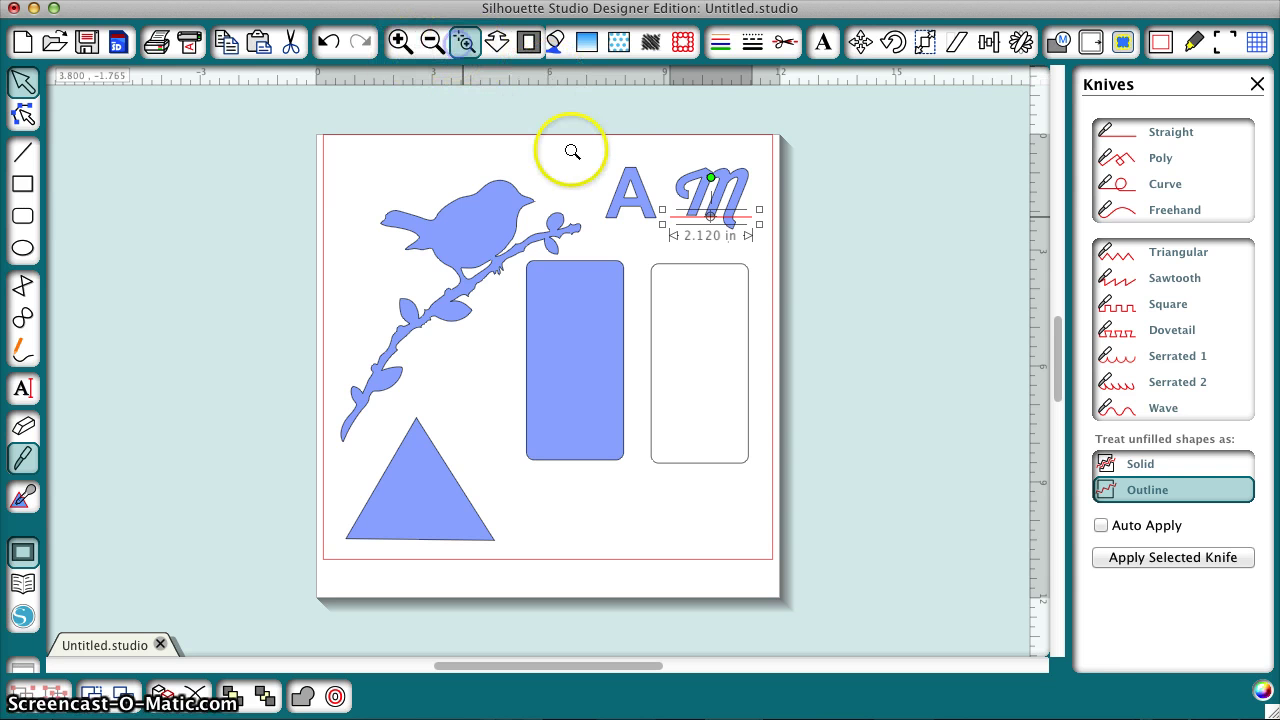
{"action": "left_click", "coordinate": [818, 273]}
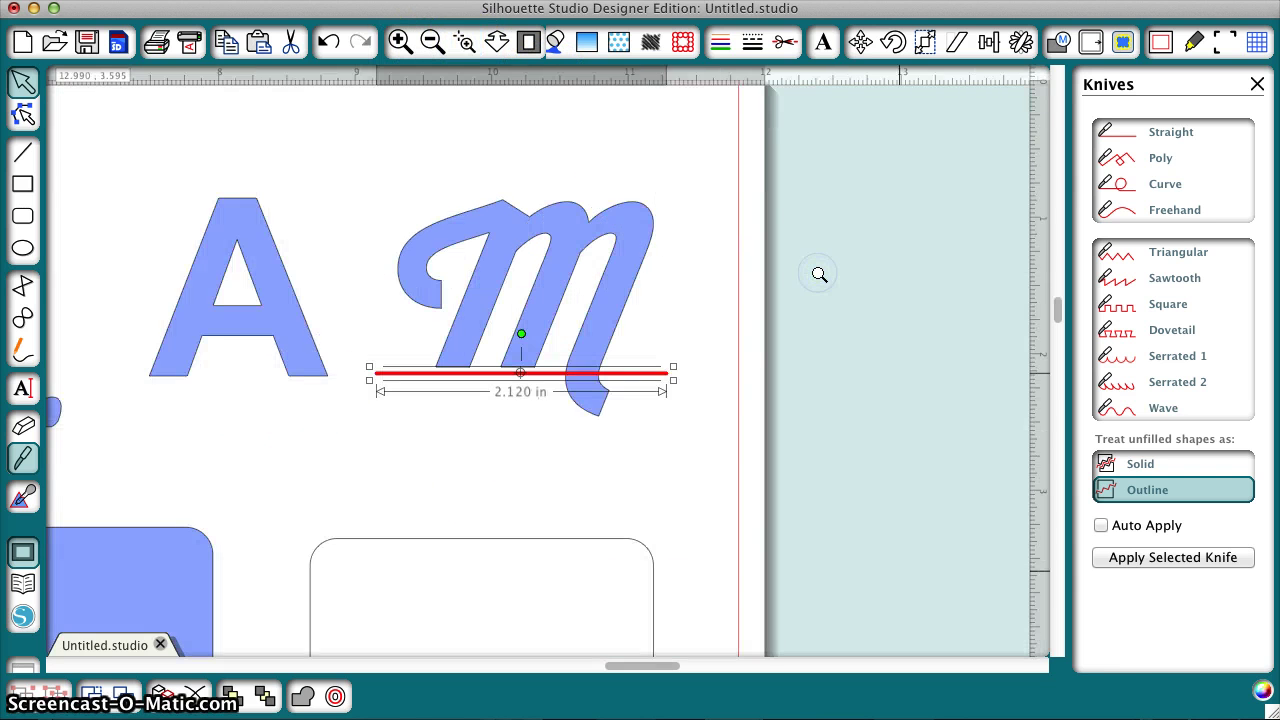
{"action": "key", "text": "Up"}
{"action": "key", "text": "Up"}
{"action": "key", "text": "Up"}
{"action": "key", "text": "Up"}
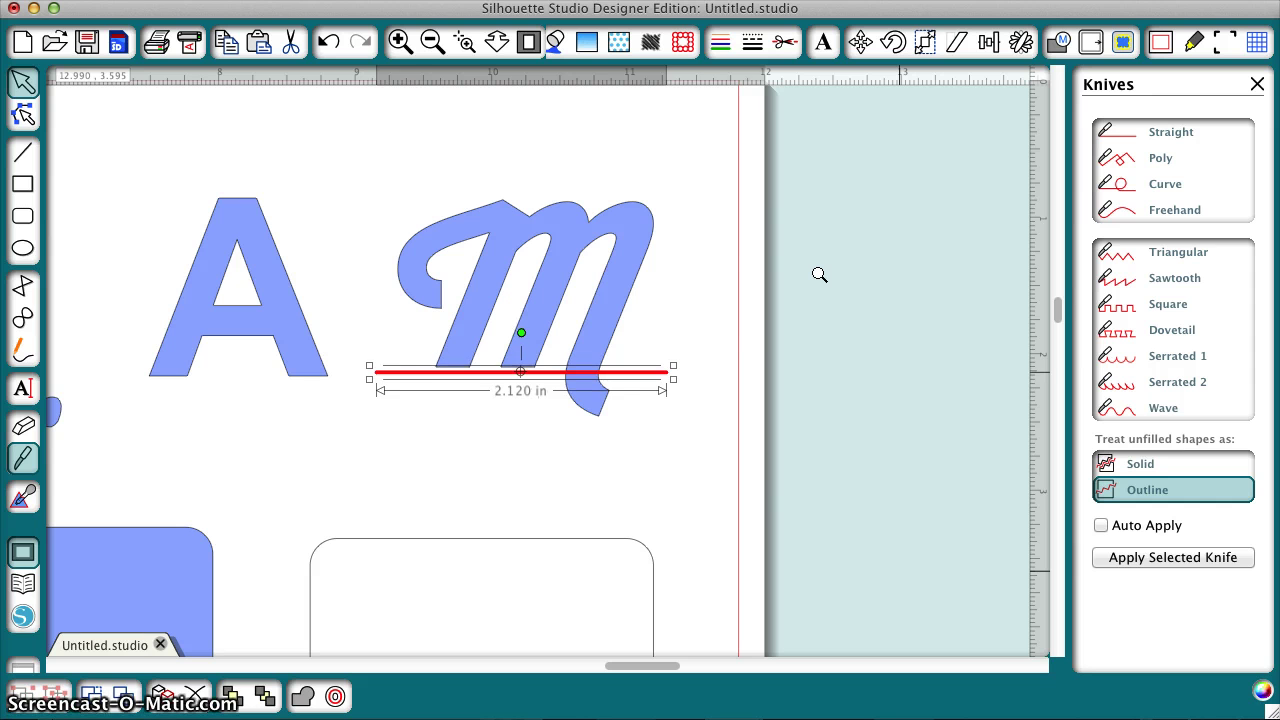
{"action": "key", "text": "Up"}
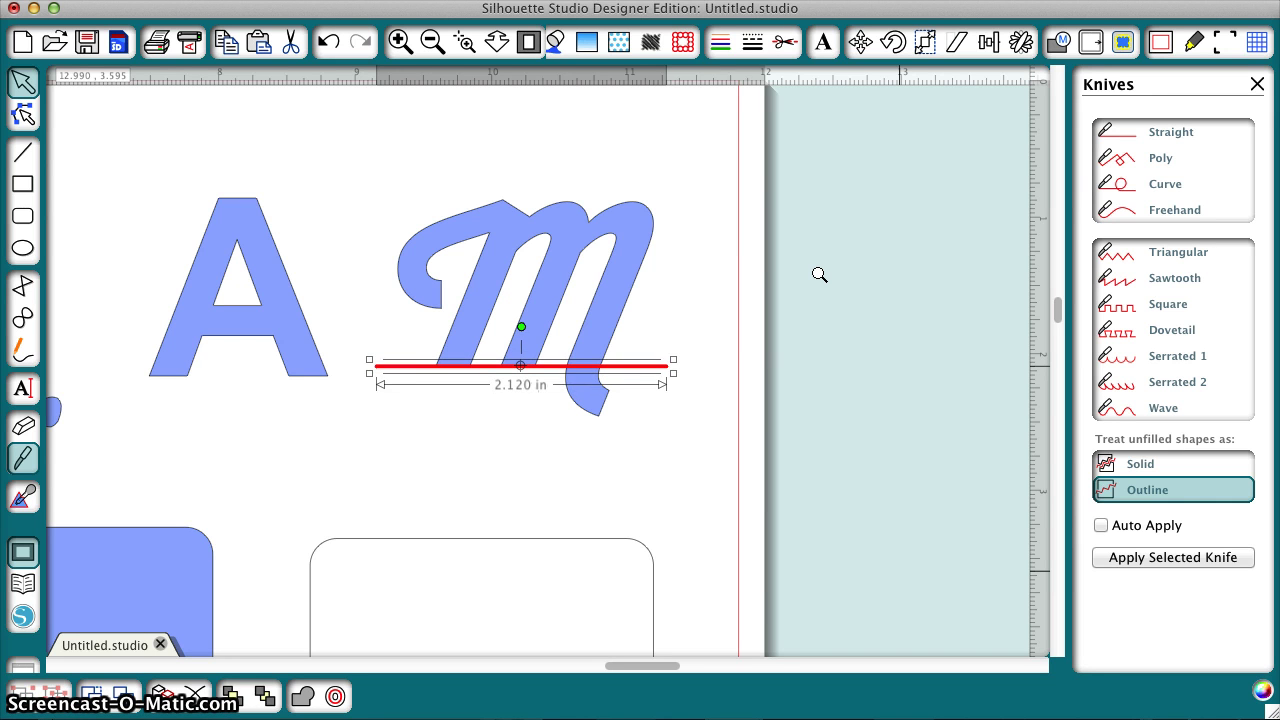
{"action": "key", "text": "Down"}
{"action": "key", "text": "Down"}
{"action": "key", "text": "Down"}
Step: Apply the knife cut and delete the piece cut from the M's bottom
{"action": "left_click", "coordinate": [1101, 525]}
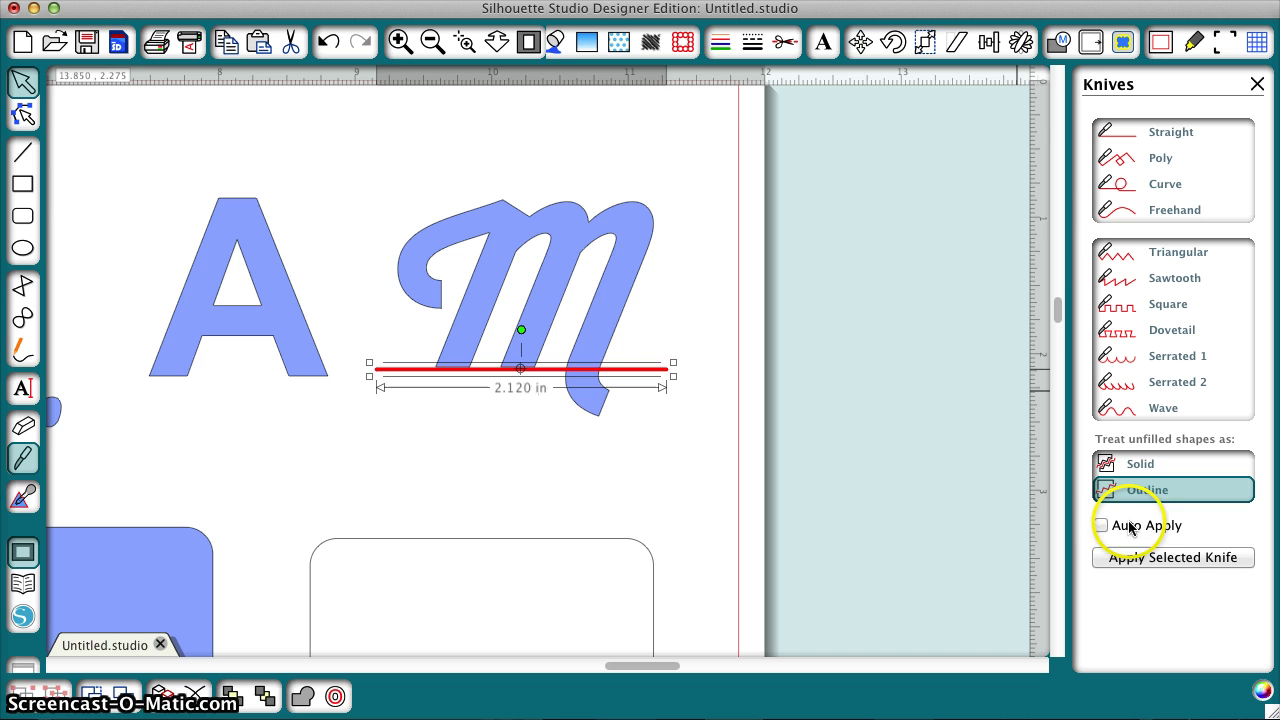
{"action": "left_click", "coordinate": [1225, 560]}
{"action": "left_click", "coordinate": [606, 378]}
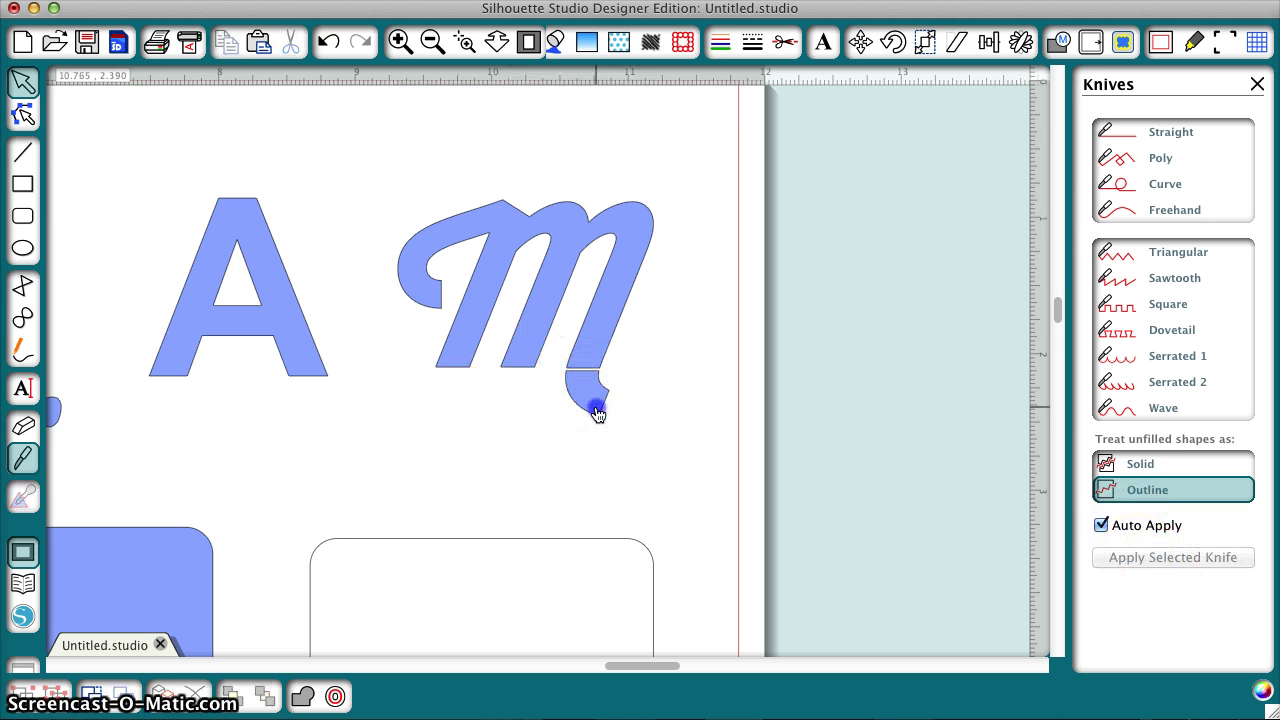
{"action": "left_click", "coordinate": [596, 406]}
{"action": "key", "text": "Delete"}
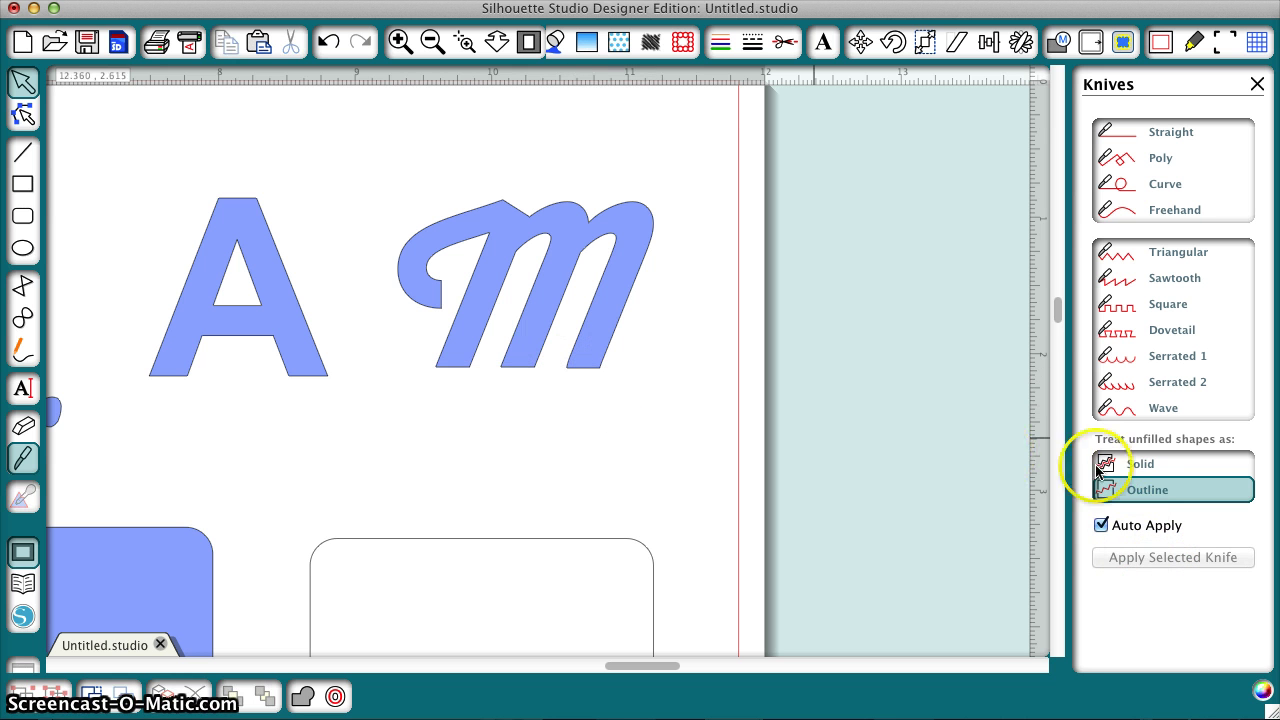
Step: Switch the knife's Auto Apply option back off
{"action": "left_click", "coordinate": [1100, 528]}
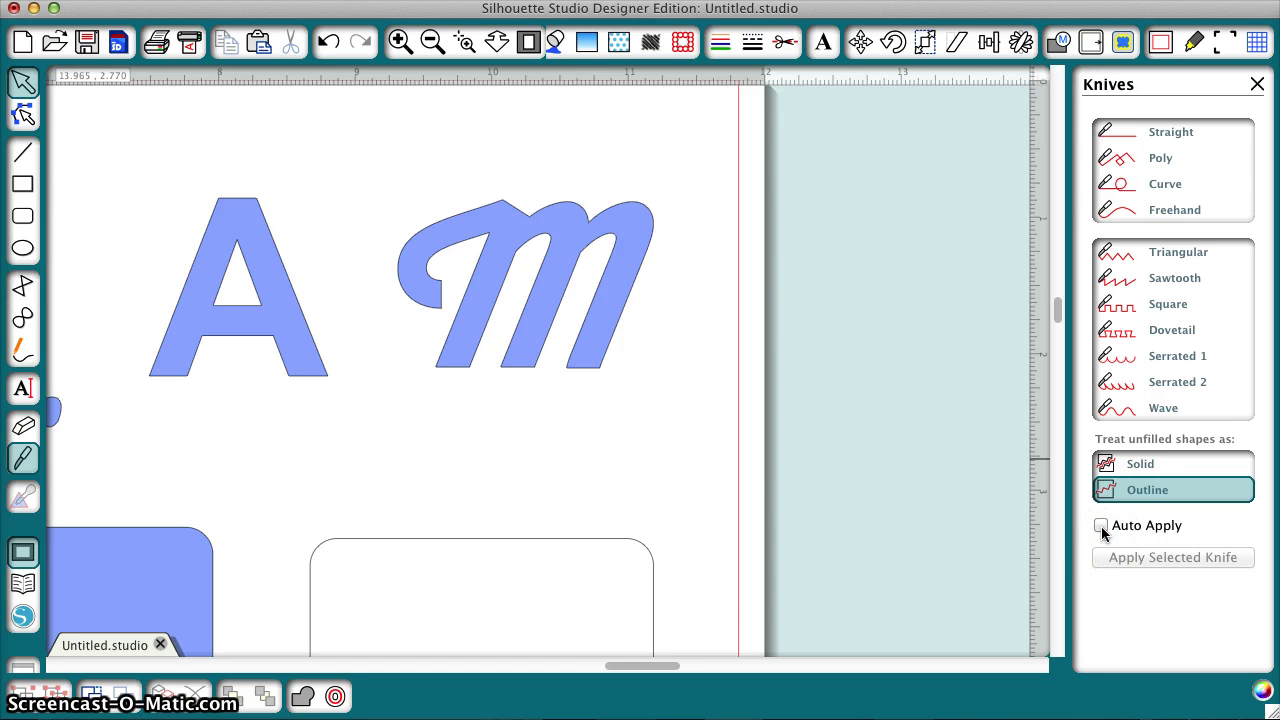
{"action": "left_click", "coordinate": [1121, 551]}
{"action": "left_click", "coordinate": [843, 546]}
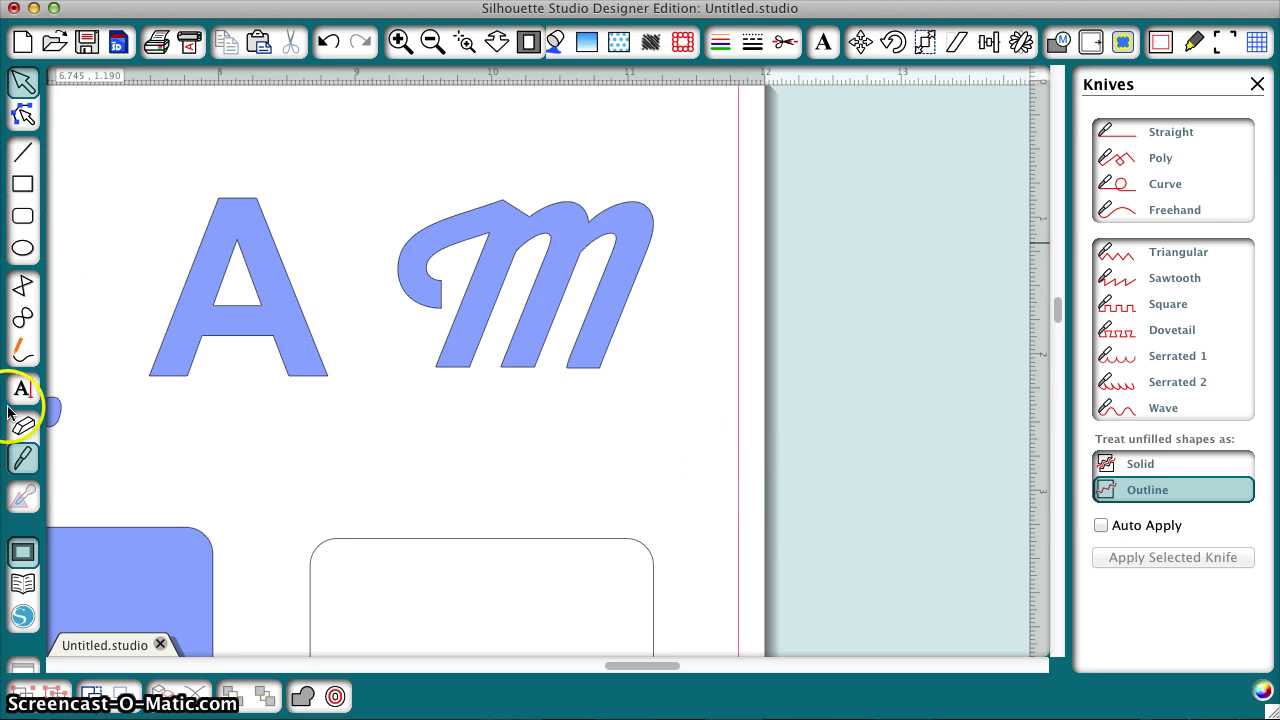
{"action": "left_click", "coordinate": [1203, 129]}
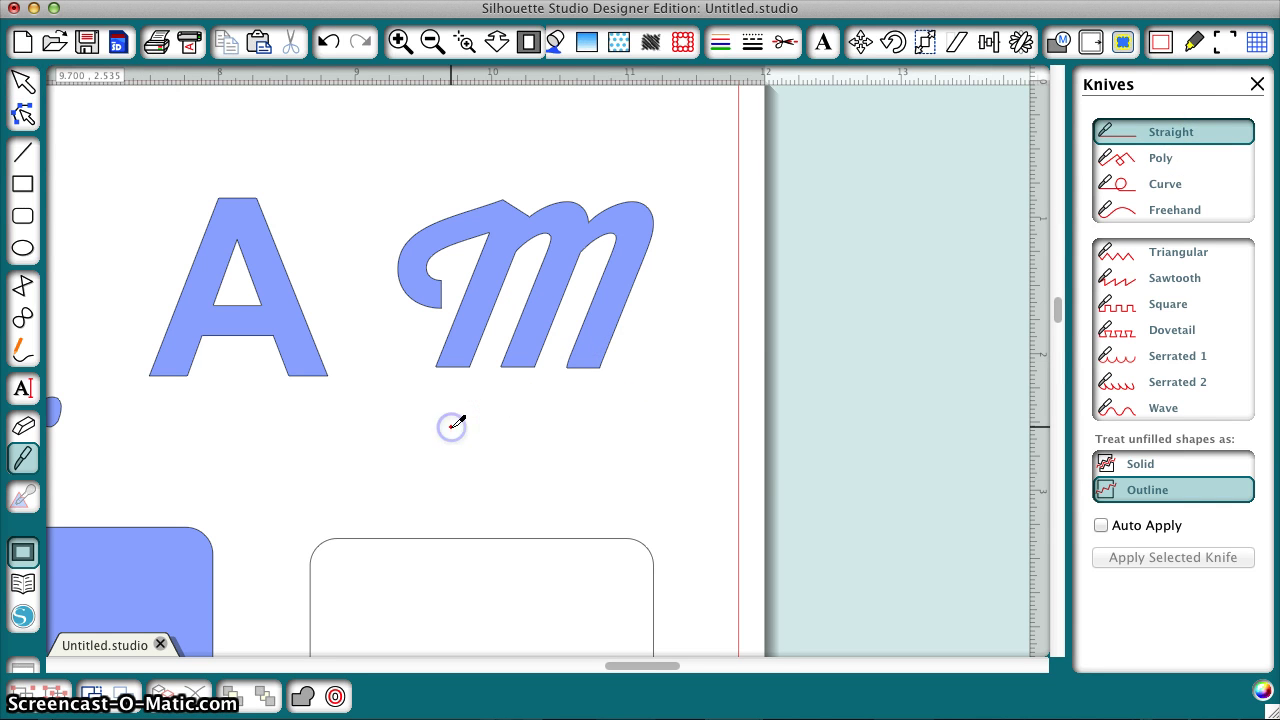
{"action": "left_click_drag", "start_coordinate": [450, 427], "coordinate": [642, 406]}
{"action": "left_click", "coordinate": [641, 429]}
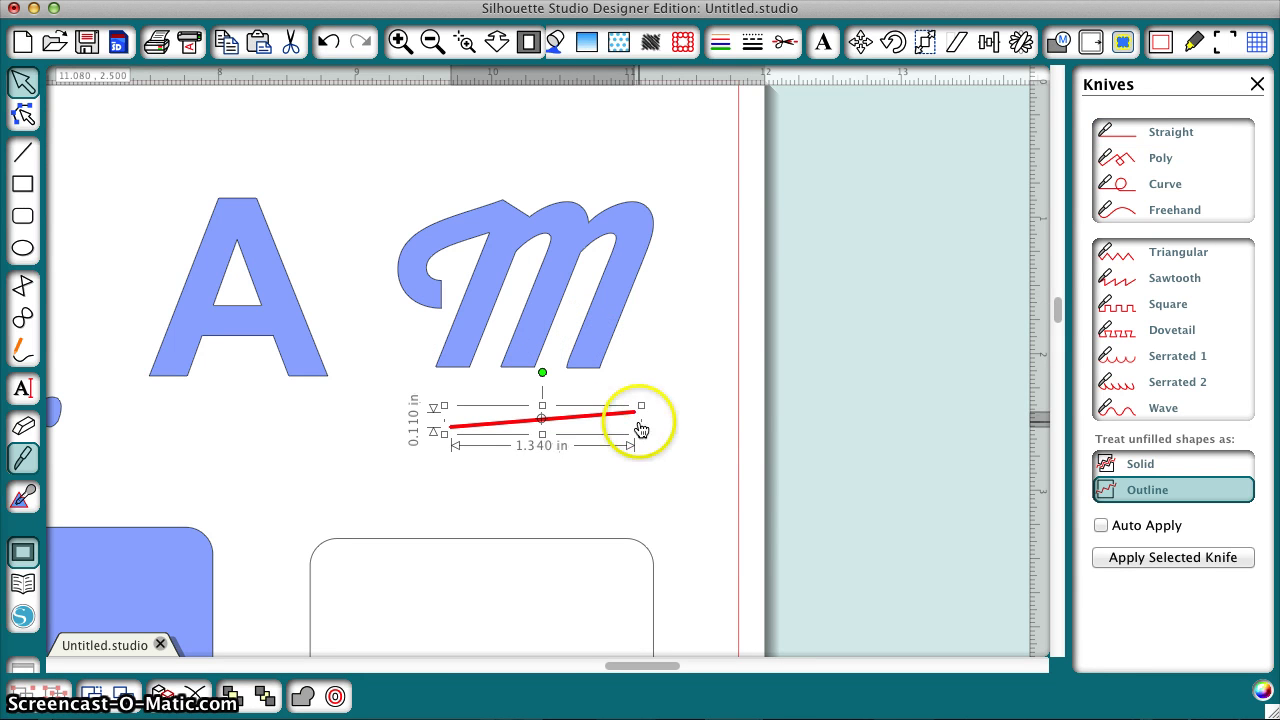
{"action": "key", "text": "Delete"}
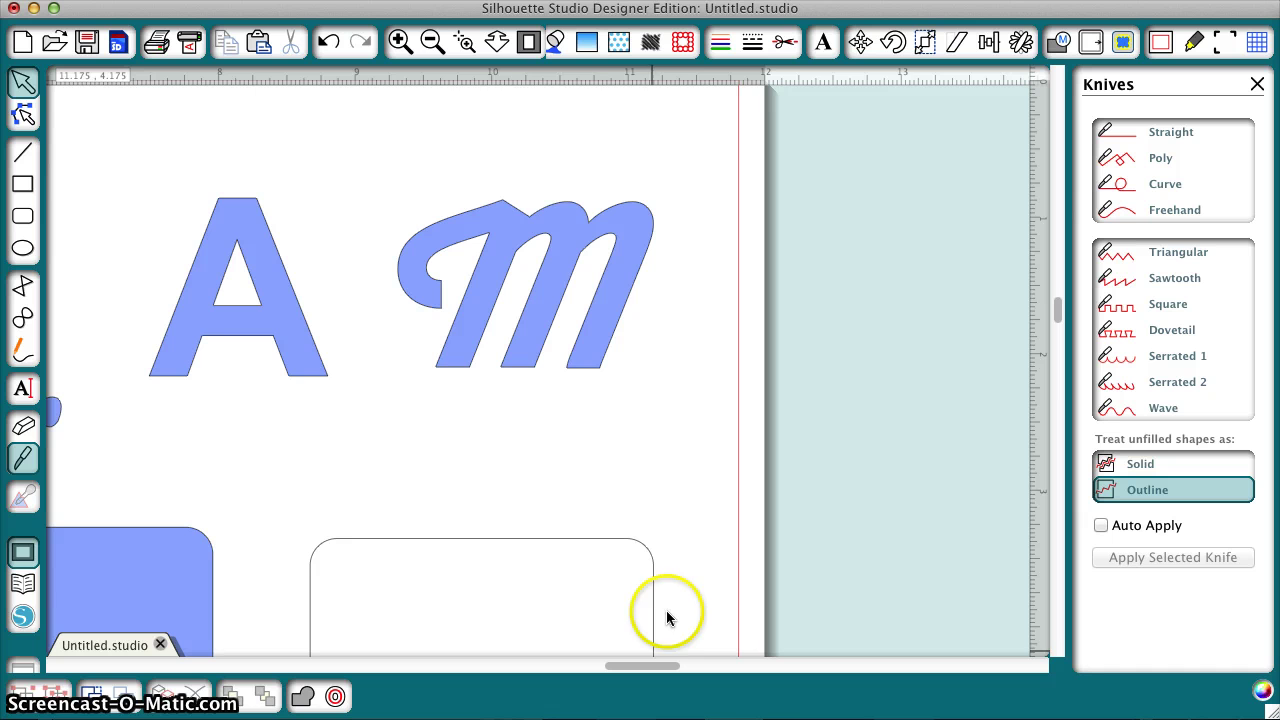
Step: Cut a straight horizontal knife line across the triangle and apply it
{"action": "left_click", "coordinate": [529, 42]}
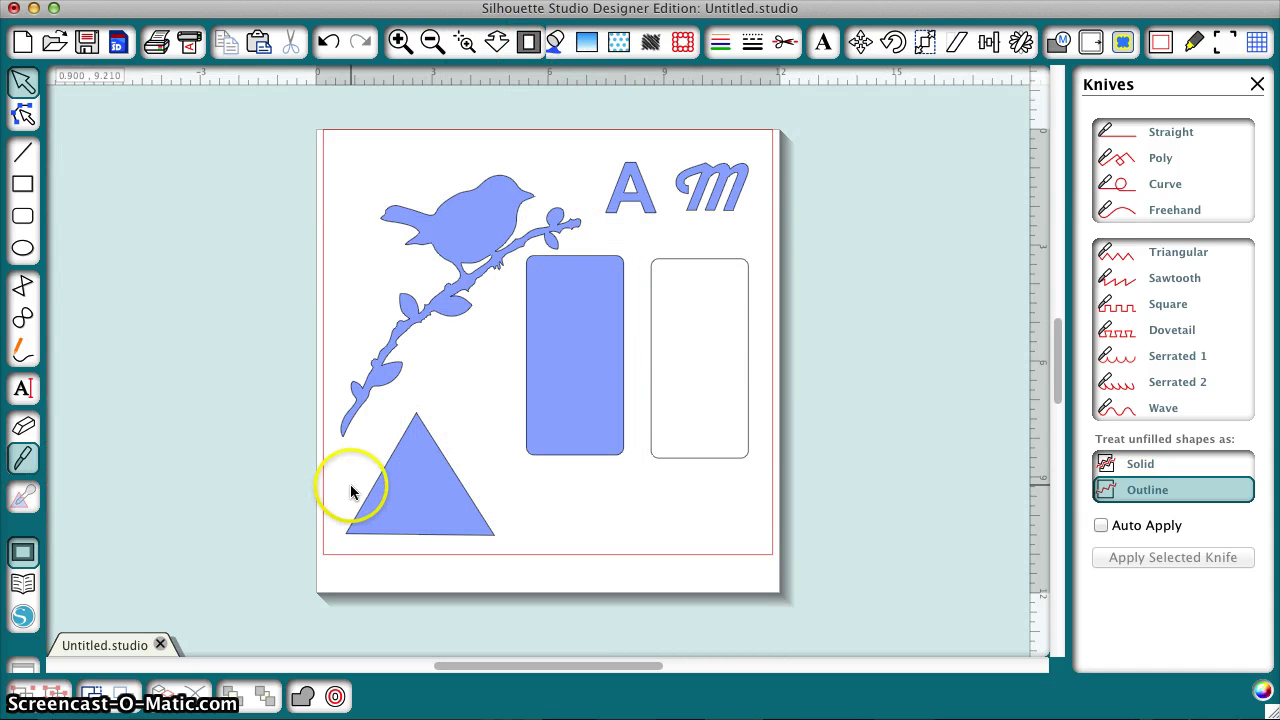
{"action": "left_click", "coordinate": [1168, 133]}
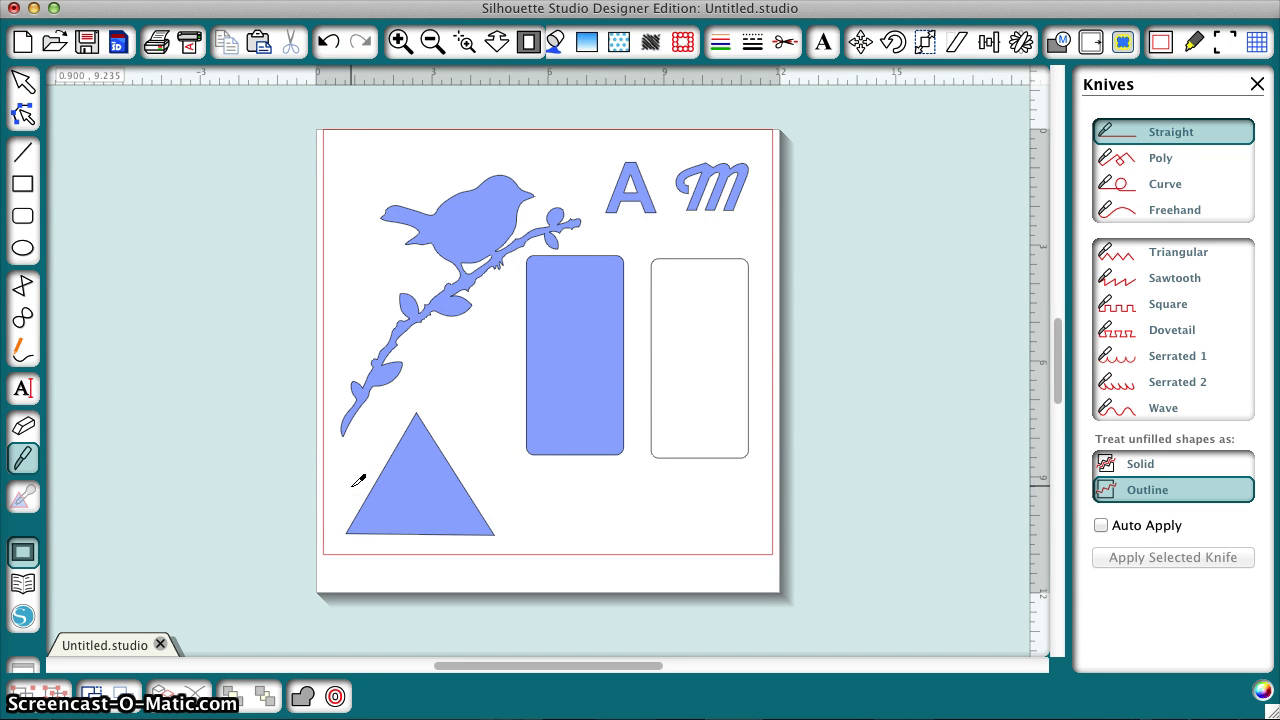
{"action": "left_click_drag", "start_coordinate": [358, 481], "coordinate": [491, 484]}
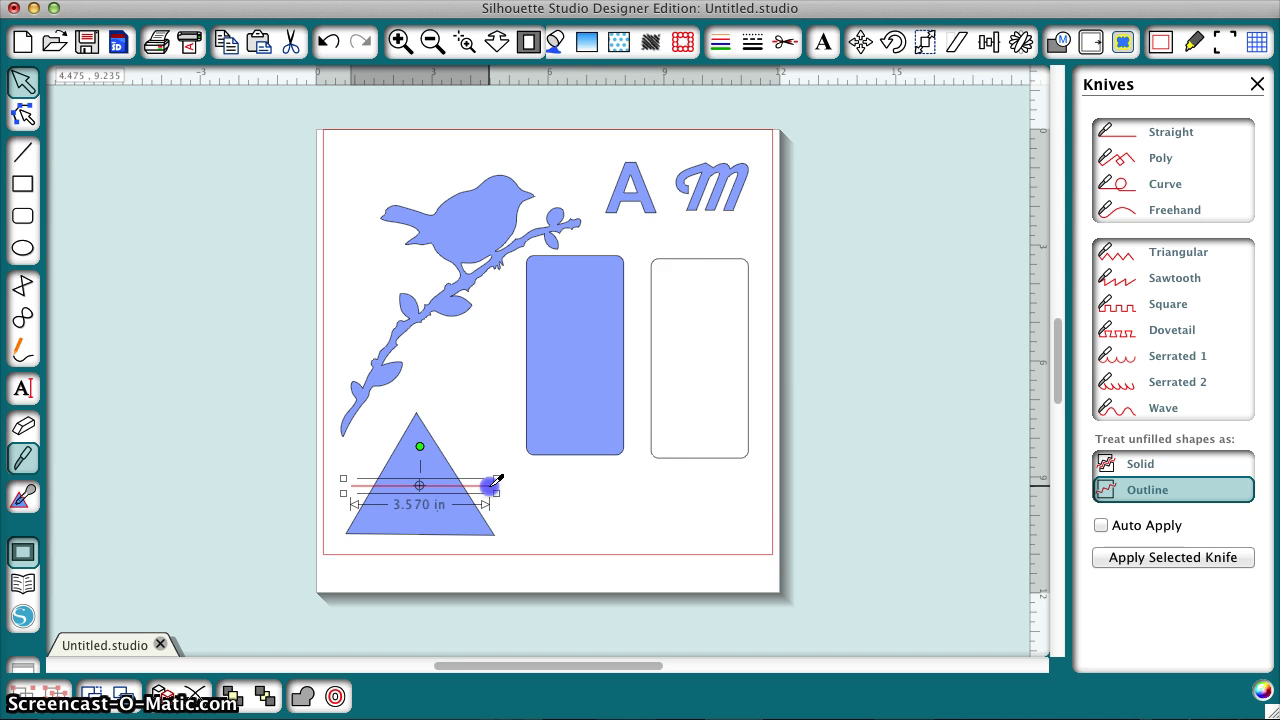
{"action": "left_click", "coordinate": [1136, 558]}
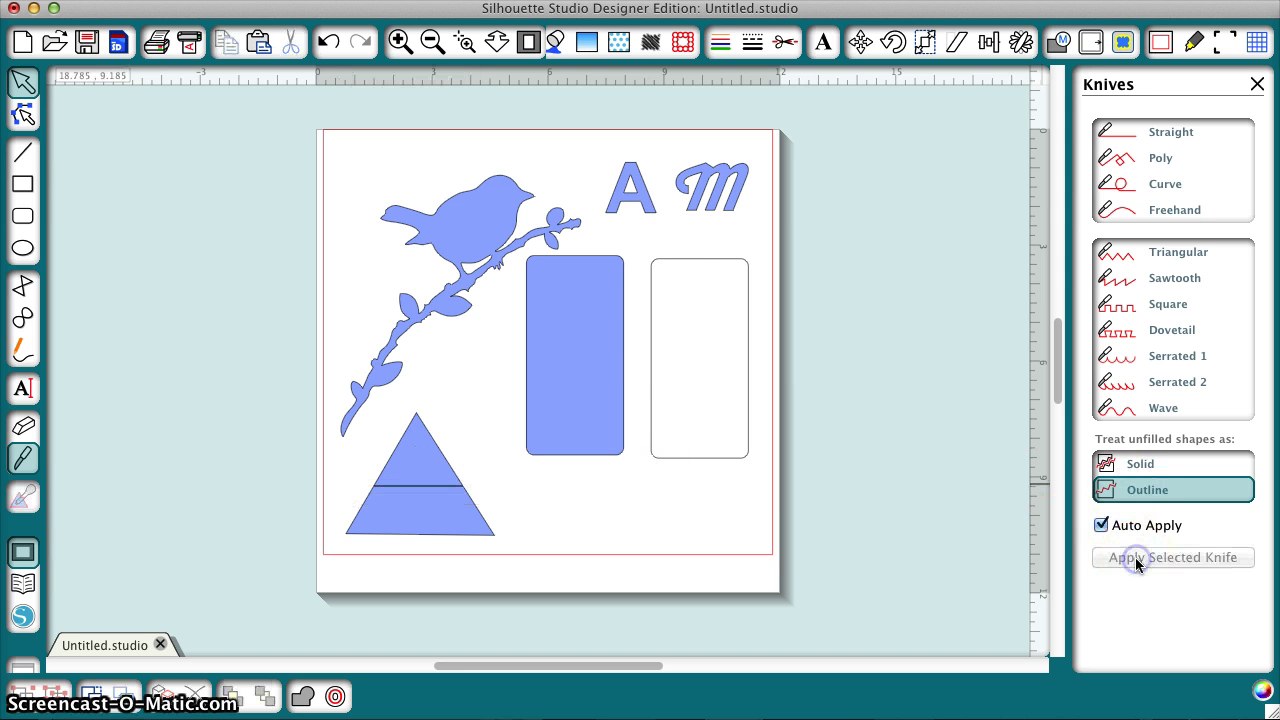
Step: Zoom in on the triangle and nudge its lower piece snug against the top piece
{"action": "left_click", "coordinate": [466, 45]}
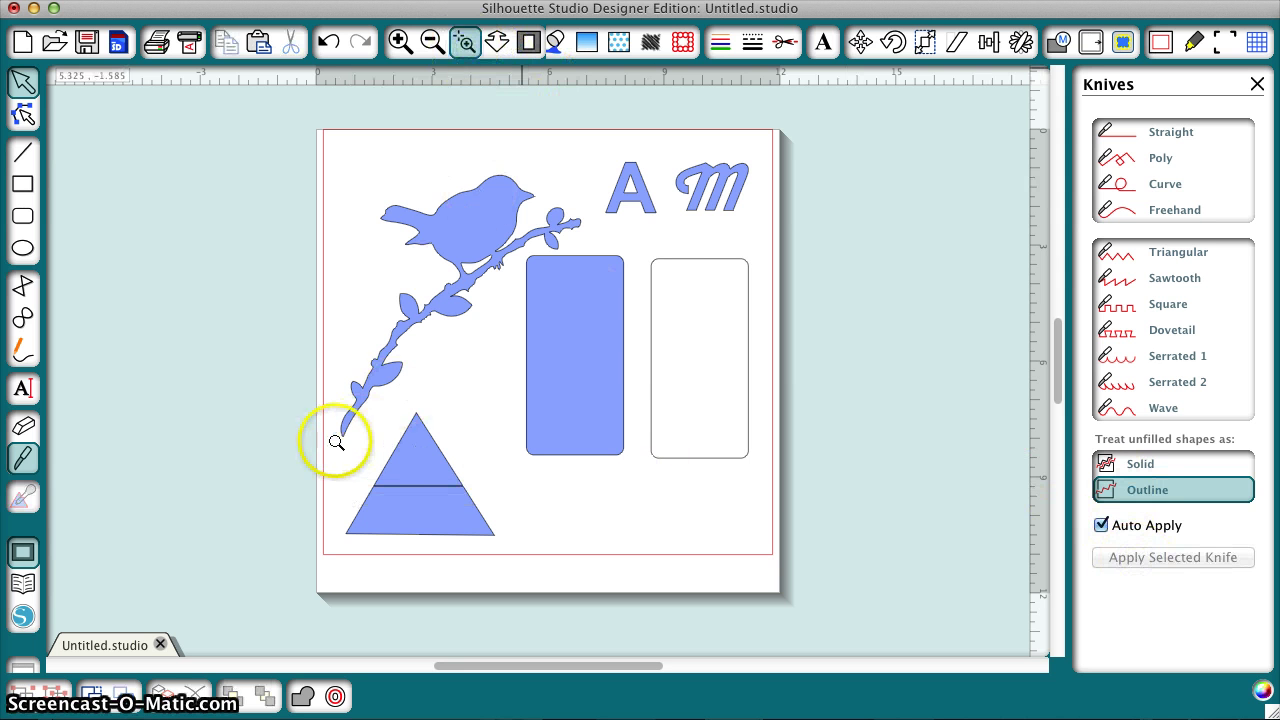
{"action": "left_click_drag", "start_coordinate": [335, 432], "coordinate": [529, 526]}
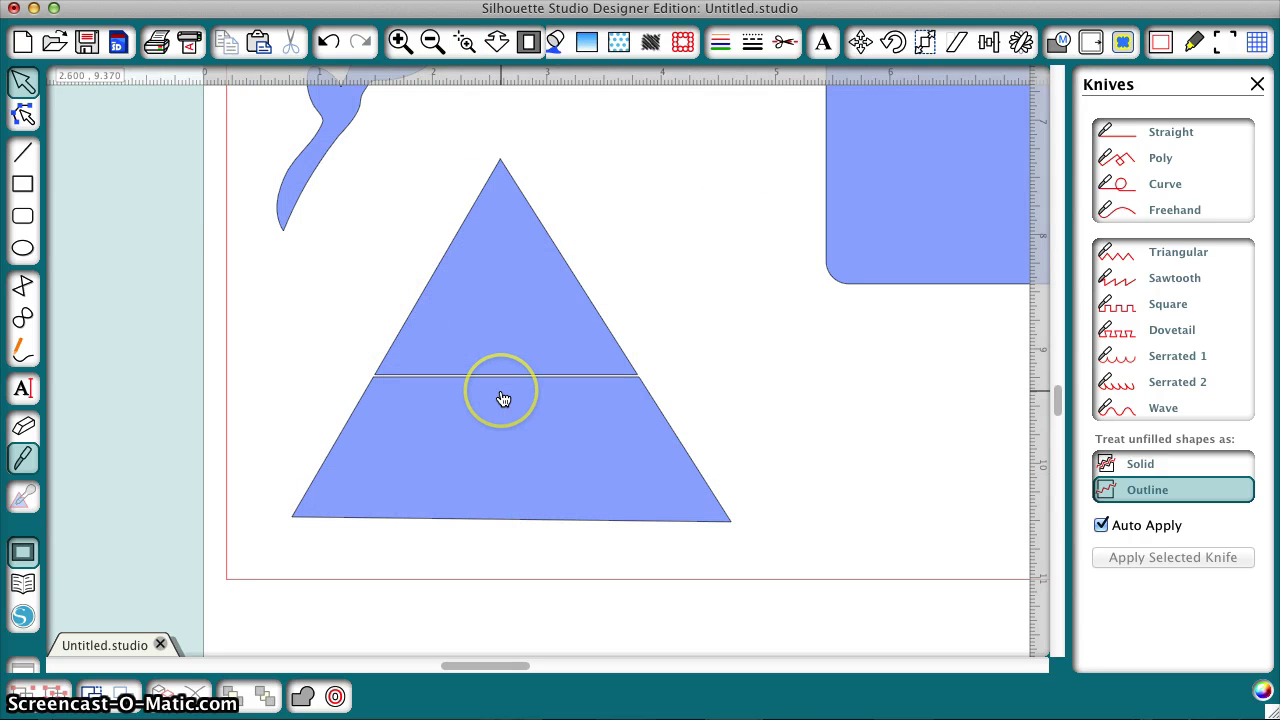
{"action": "left_click", "coordinate": [399, 43]}
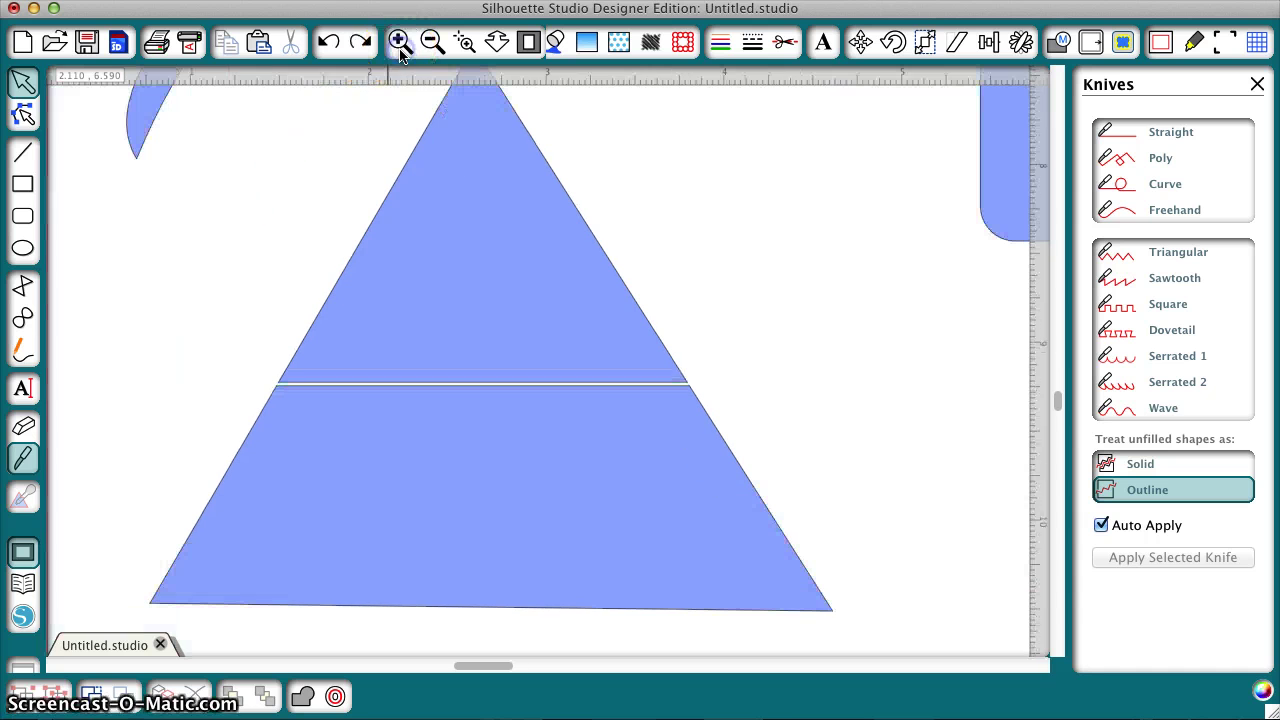
{"action": "left_click", "coordinate": [456, 437]}
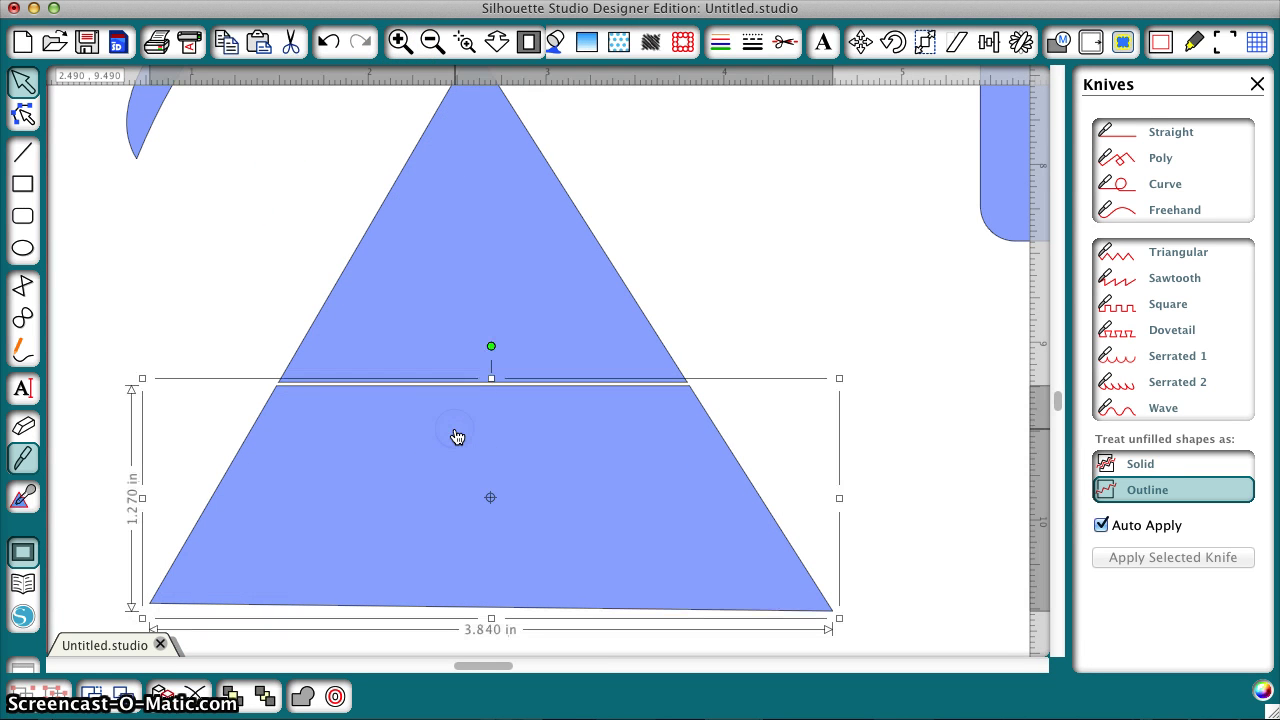
{"action": "key", "text": "Up"}
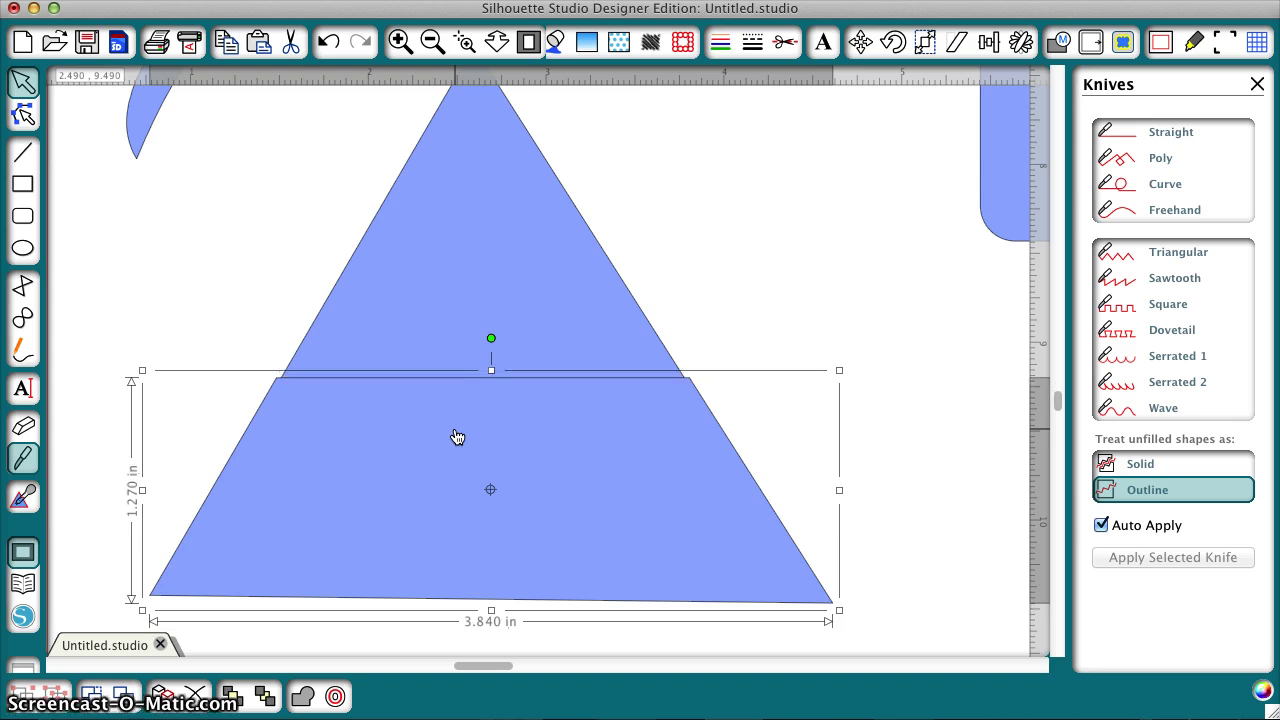
{"action": "key", "text": "Down"}
{"action": "key", "text": "Down"}
{"action": "key", "text": "Down"}
{"action": "key", "text": "Down"}
{"action": "key", "text": "Down"}
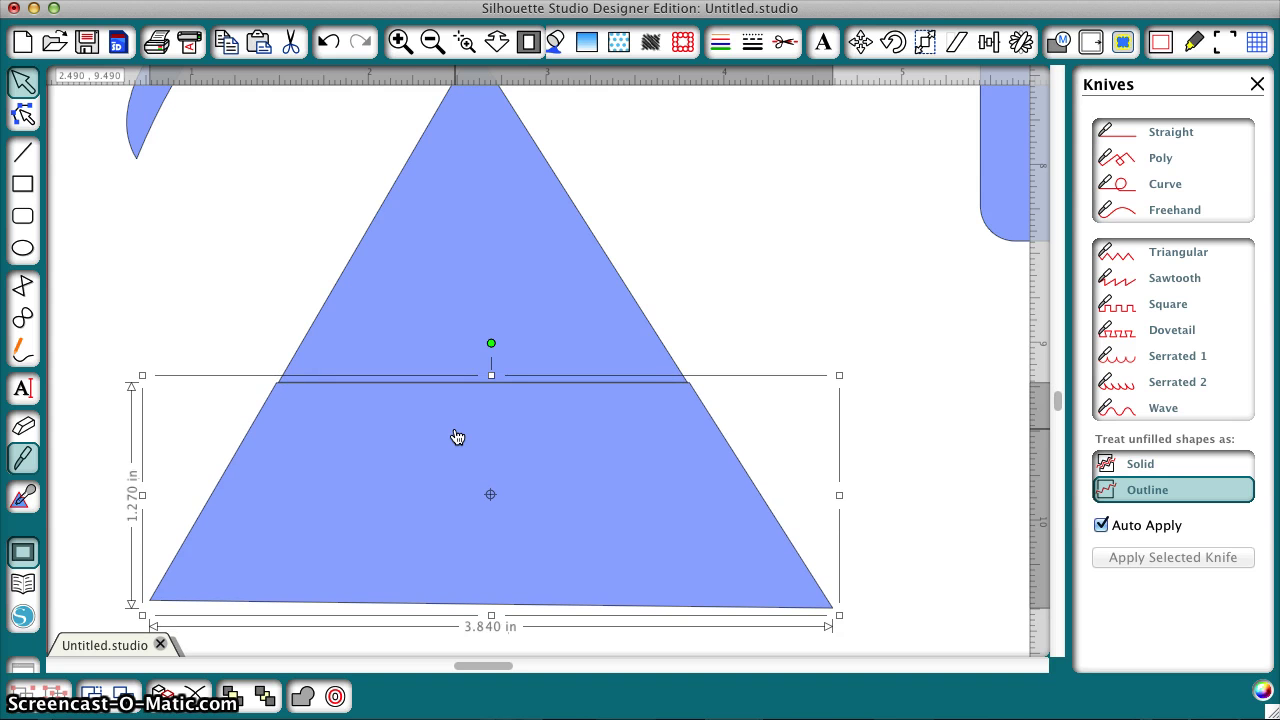
{"action": "key", "text": "Up"}
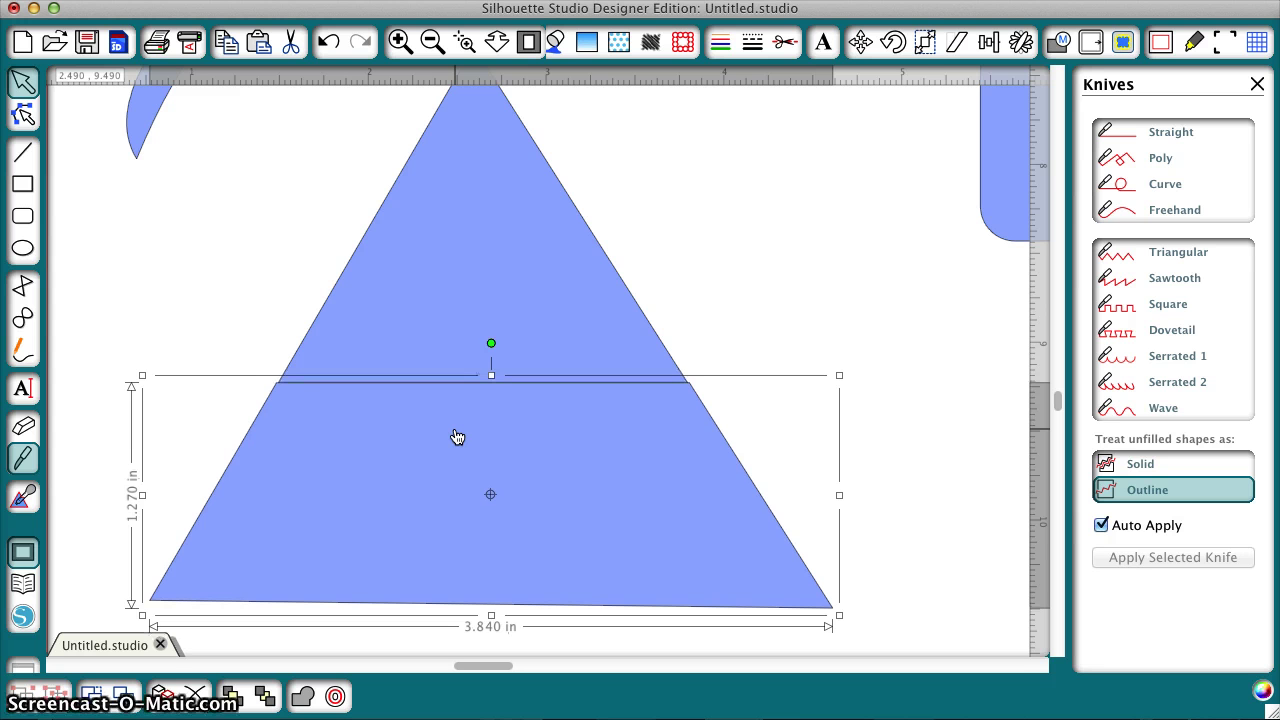
Step: With Auto Apply off, draw a Straight knife line across the triangle's lower part
{"action": "left_click", "coordinate": [692, 288]}
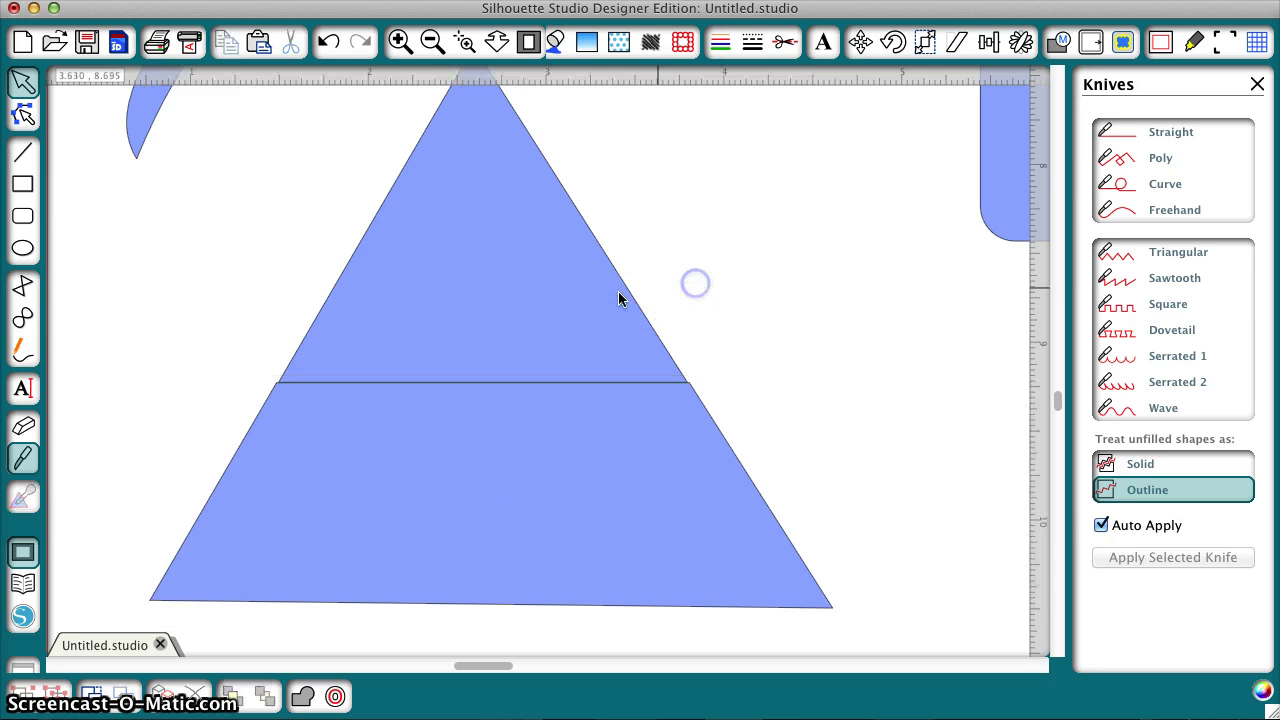
{"action": "left_click", "coordinate": [1150, 134]}
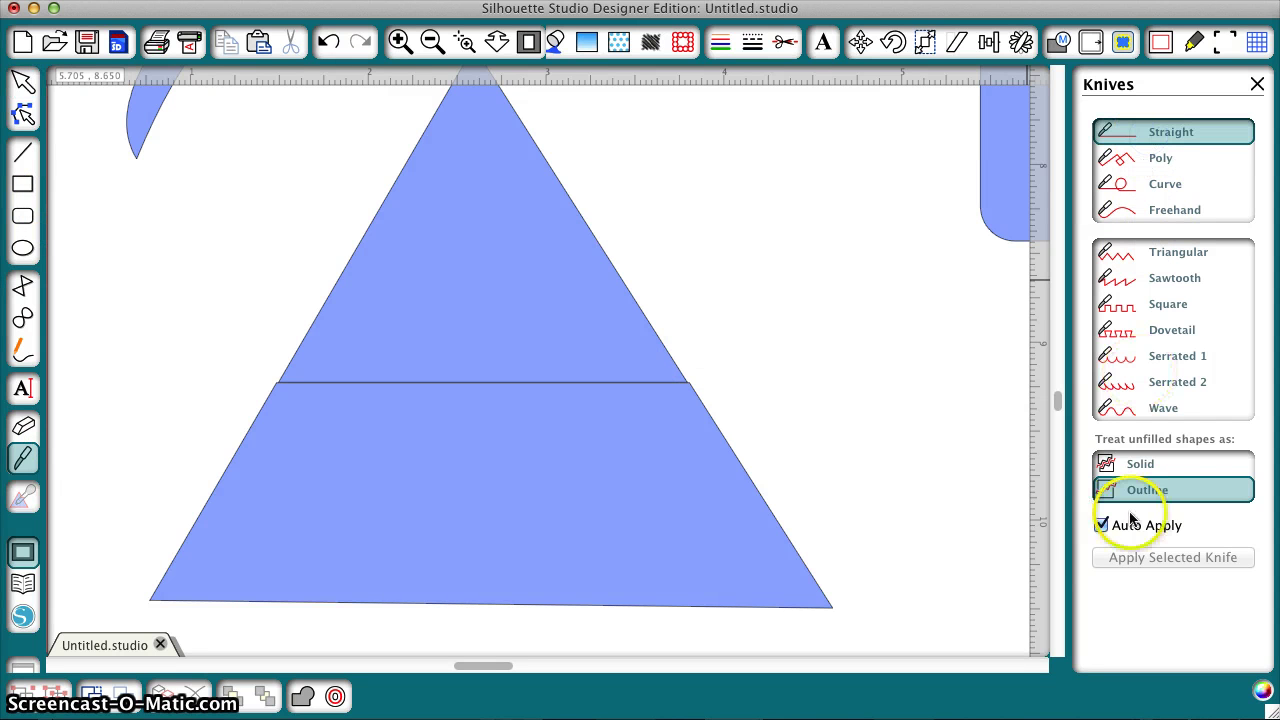
{"action": "left_click", "coordinate": [1099, 526]}
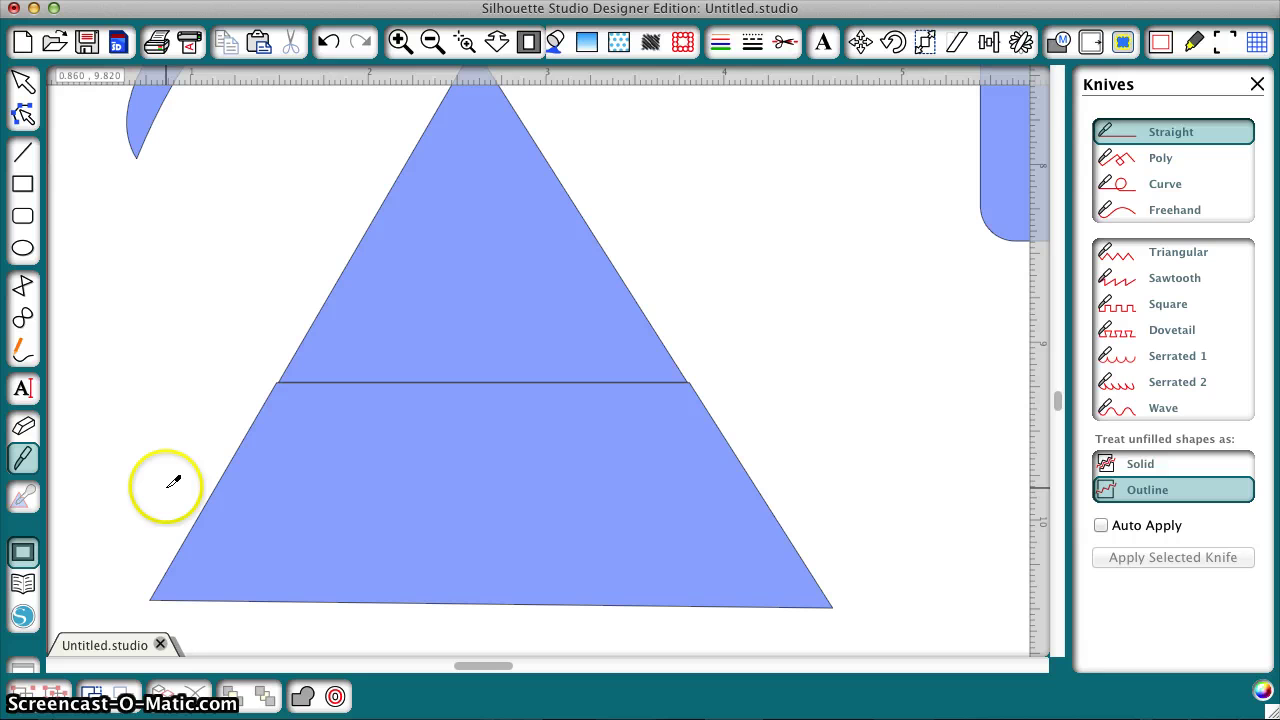
{"action": "left_click_drag", "start_coordinate": [168, 486], "coordinate": [862, 486]}
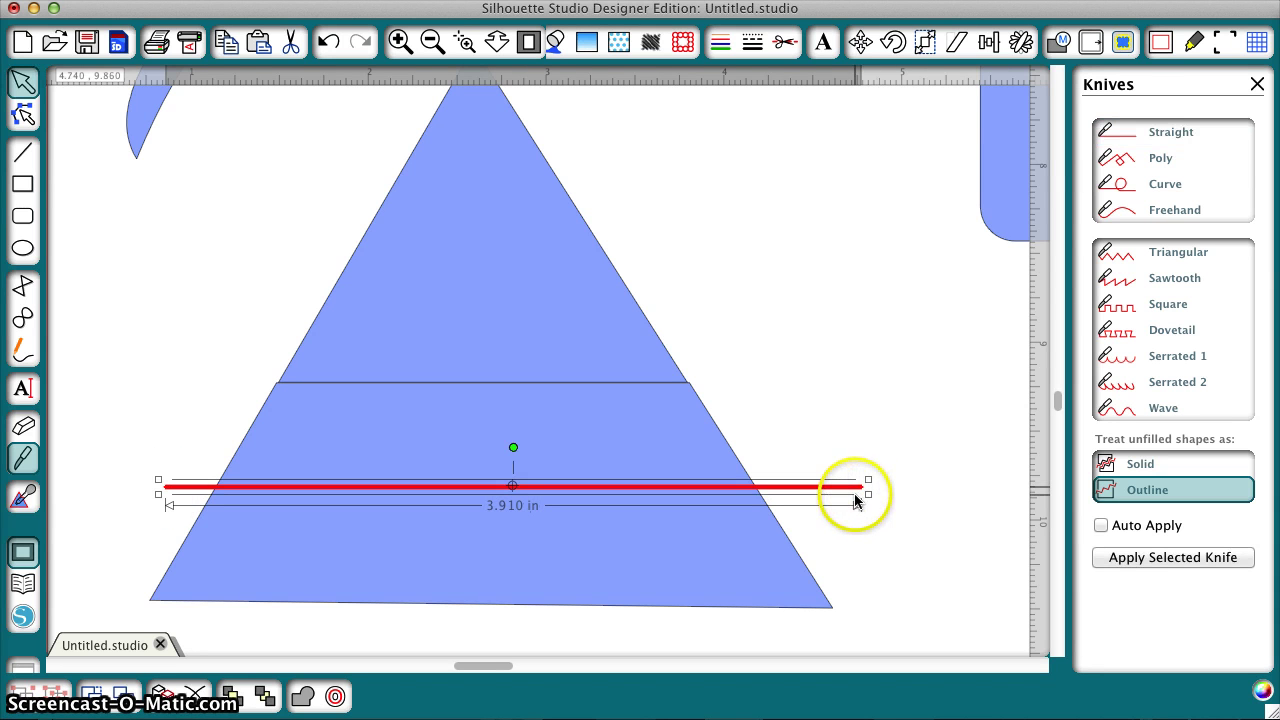
Step: Set the knife line's thickness to 0.05 pt
{"action": "left_click", "coordinate": [753, 47]}
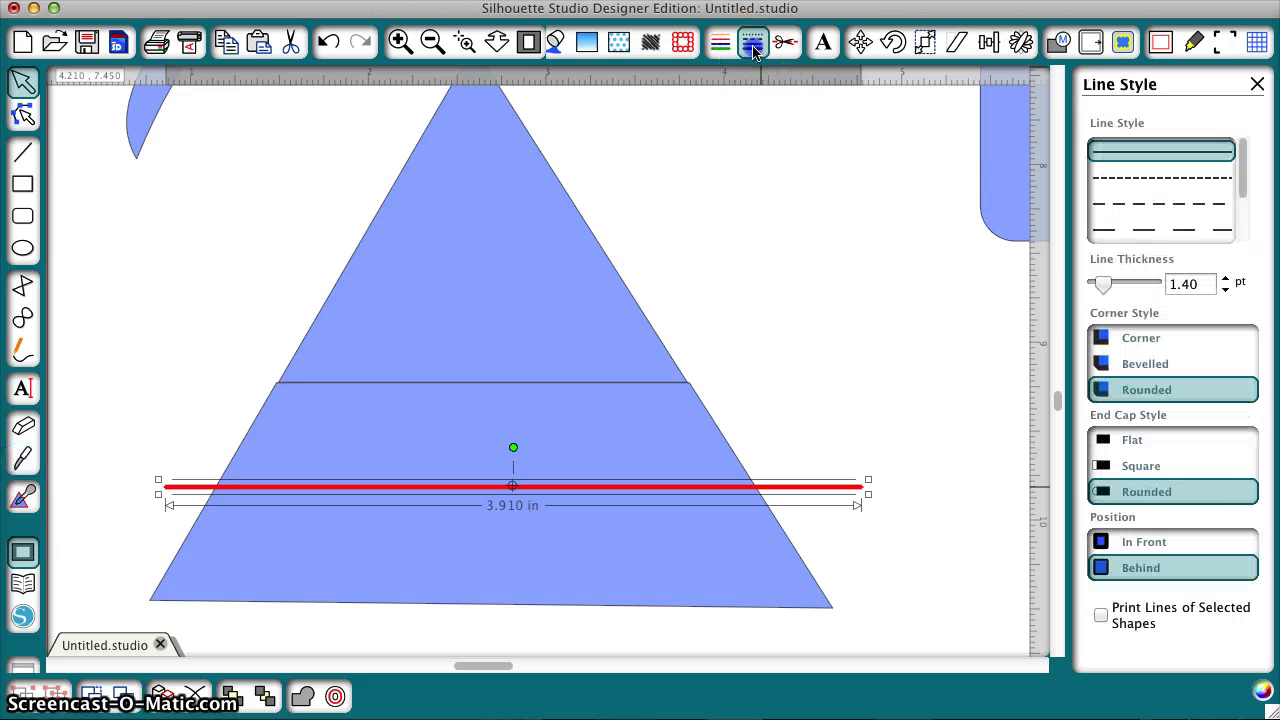
{"action": "left_click", "coordinate": [1203, 290]}
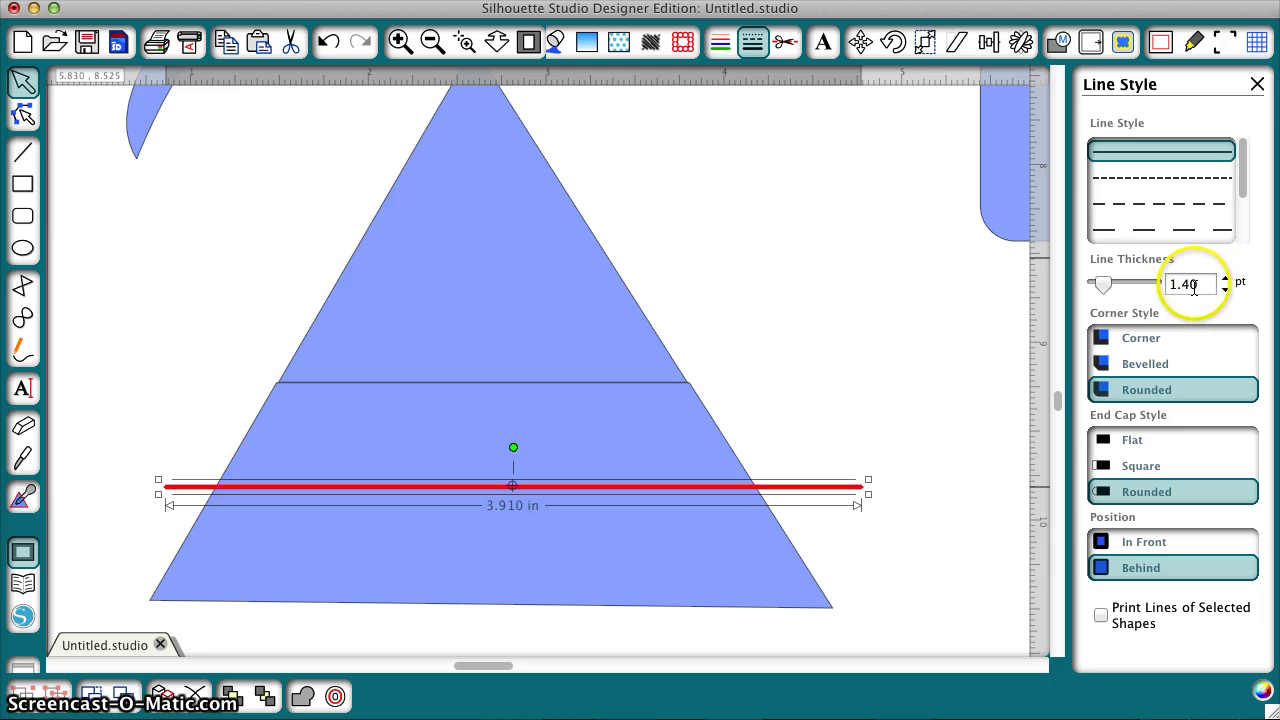
{"action": "double_click", "coordinate": [1188, 285]}
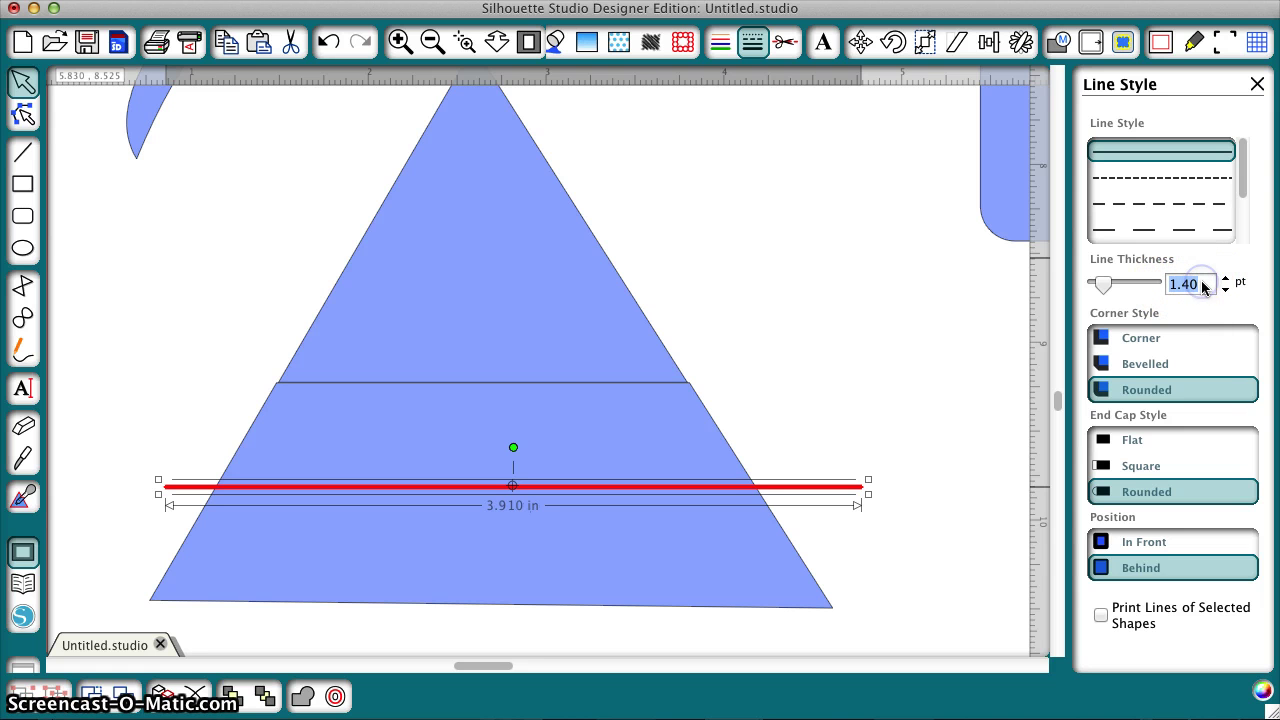
{"action": "type", "text": ".05"}
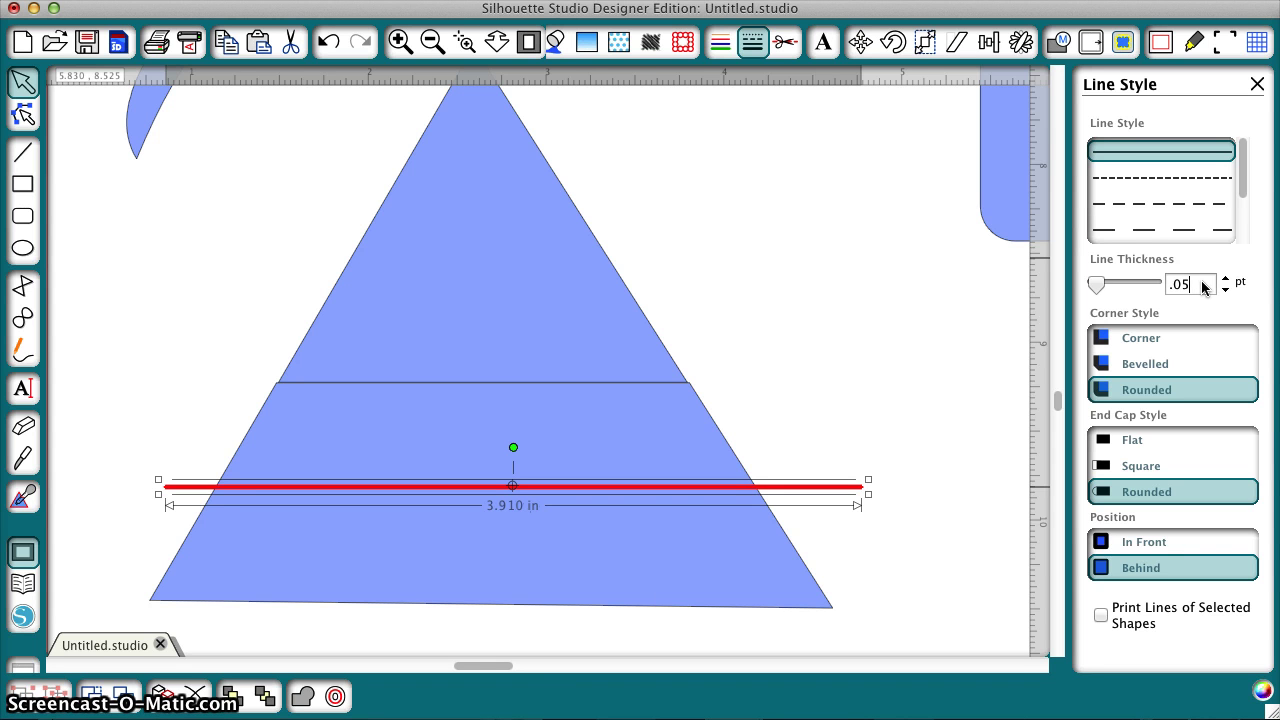
{"action": "key", "text": "Return"}
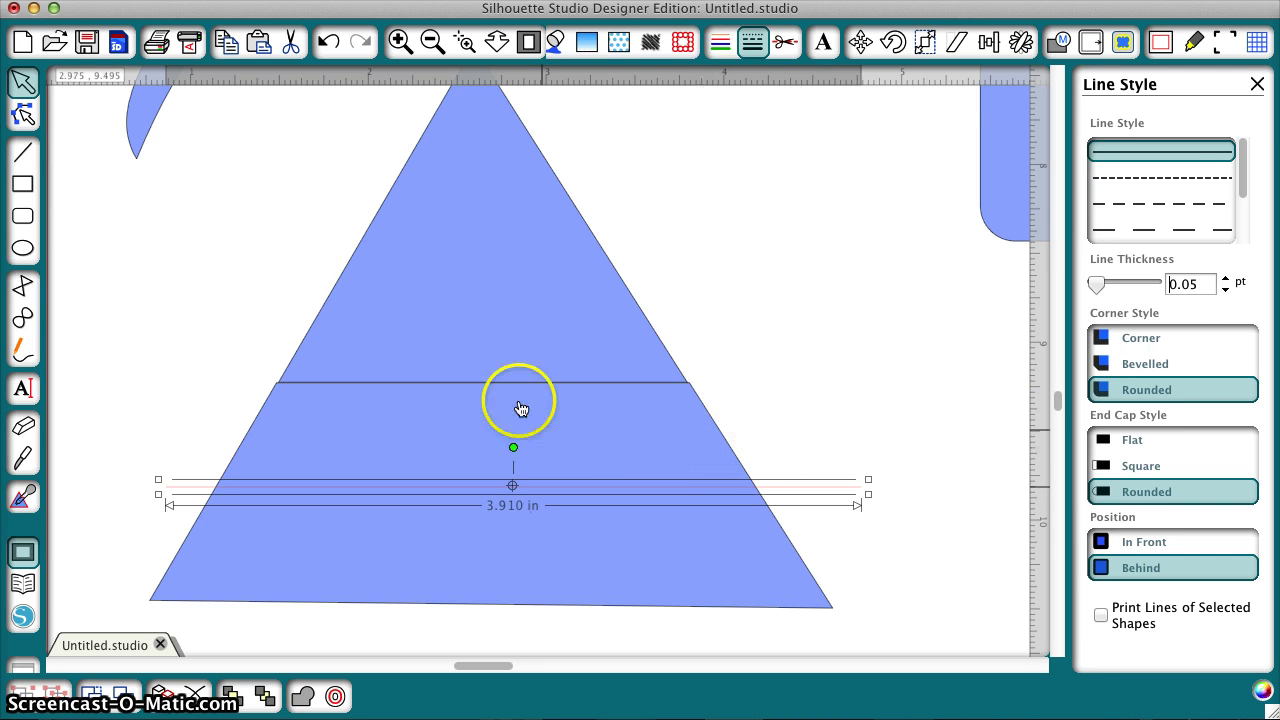
Step: Select the thin knife line and apply it to cut the triangle
{"action": "left_click", "coordinate": [24, 457]}
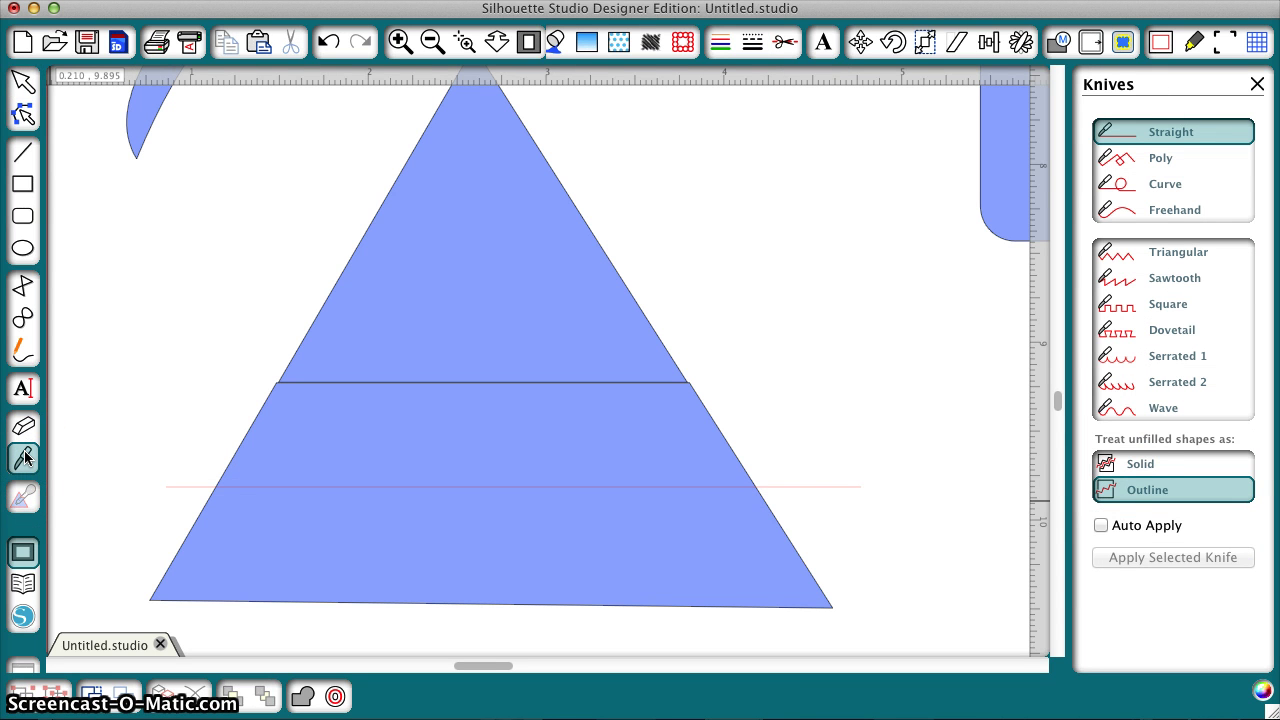
{"action": "left_click", "coordinate": [23, 80]}
{"action": "left_click", "coordinate": [776, 487]}
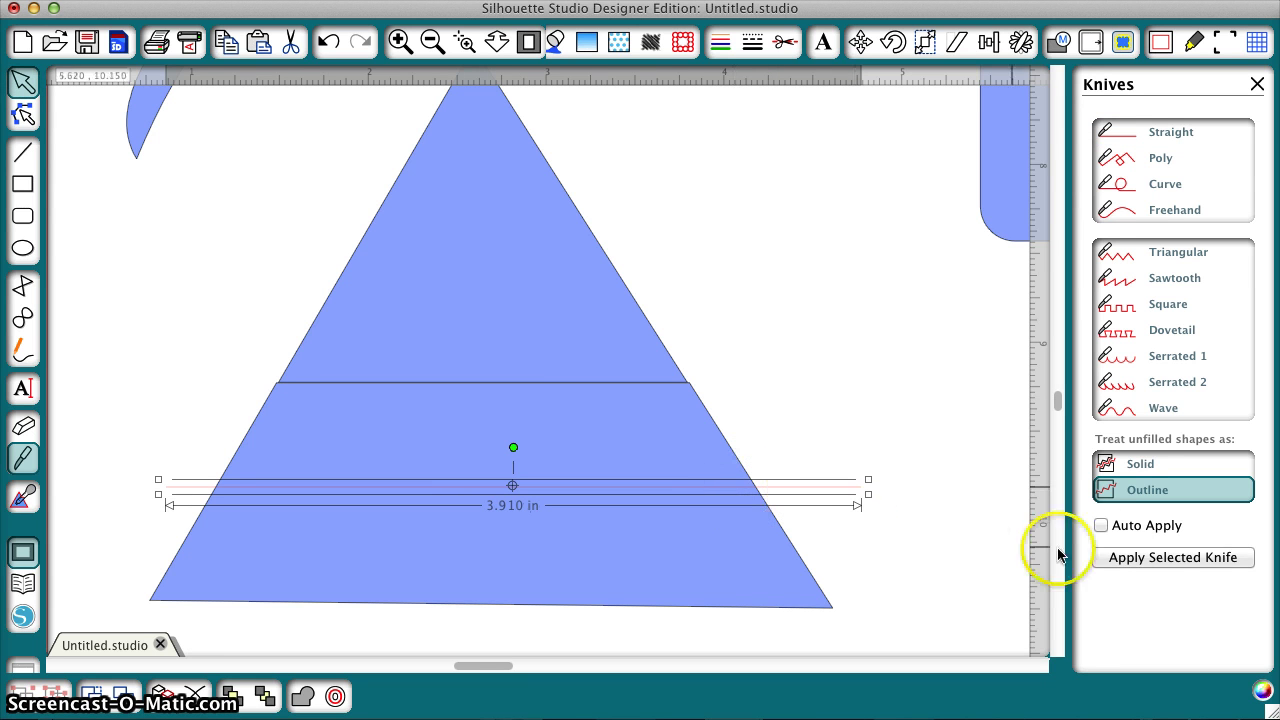
{"action": "left_click", "coordinate": [1150, 560]}
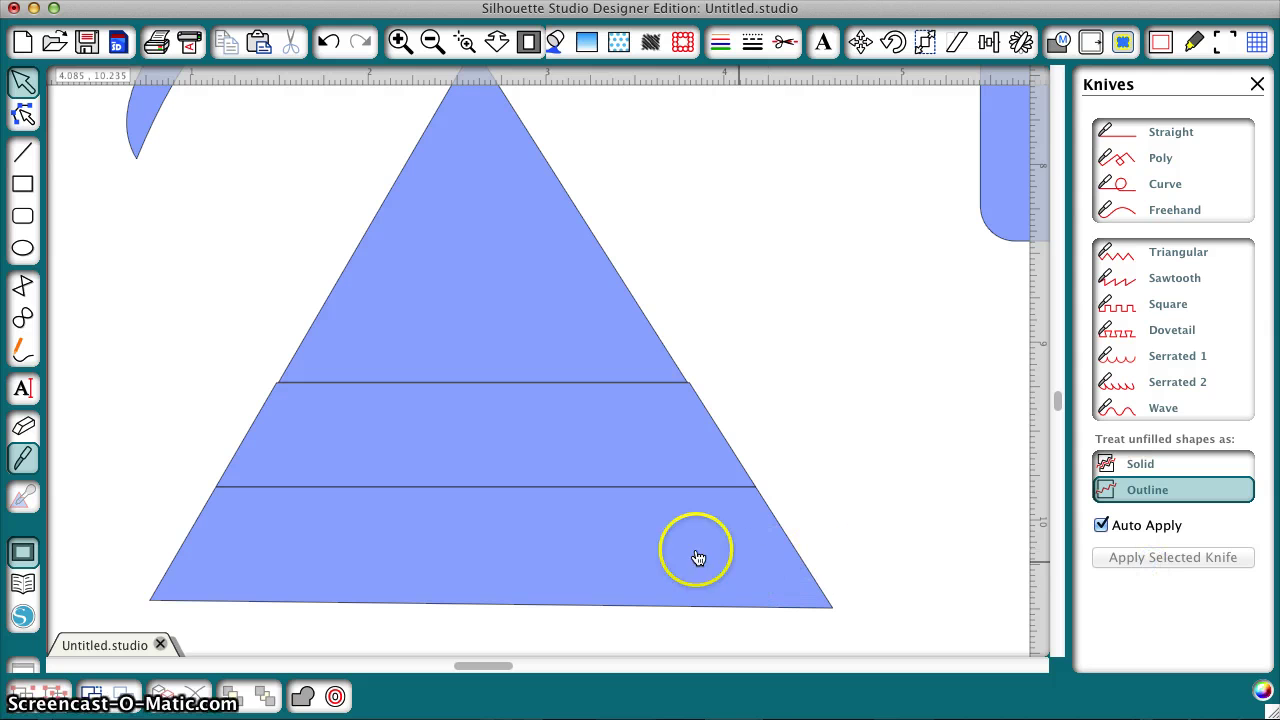
Step: Zoom in and nudge the new bottom band into place beneath the middle band
{"action": "left_click", "coordinate": [397, 48]}
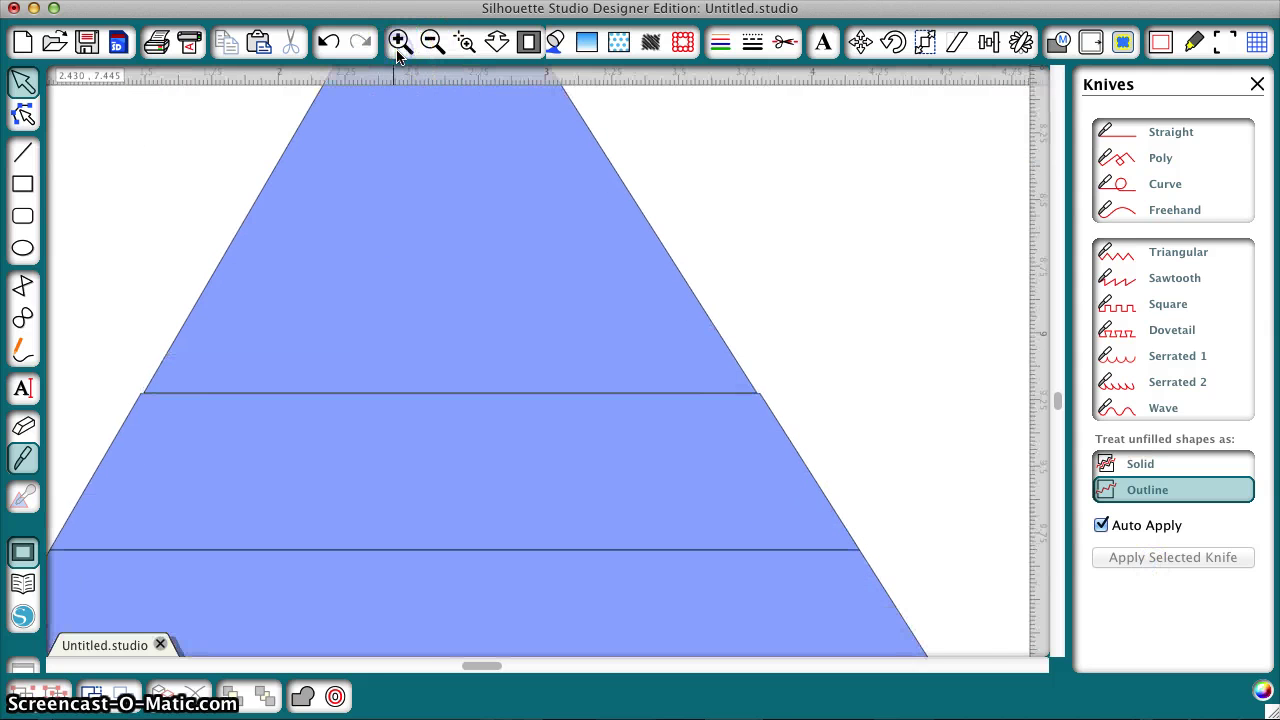
{"action": "left_click", "coordinate": [400, 42]}
{"action": "scroll", "coordinate": [486, 437], "scroll_direction": "down", "scroll_amount": 3}
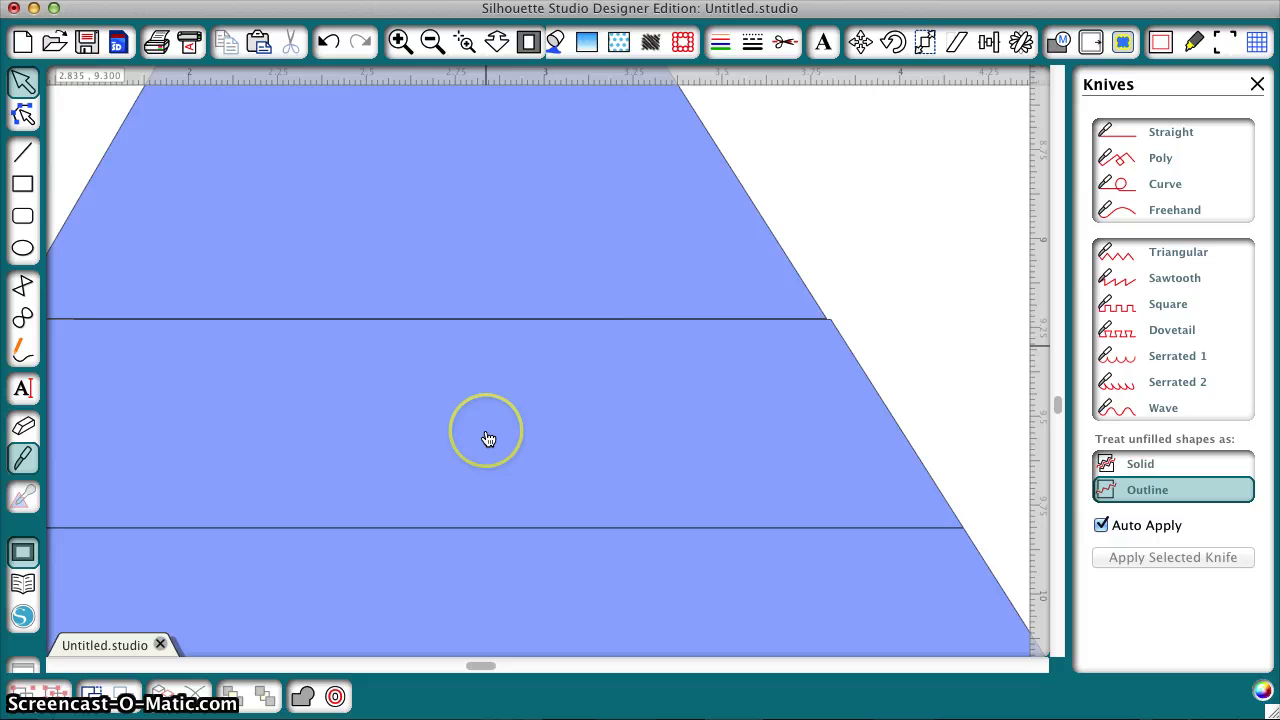
{"action": "left_click", "coordinate": [568, 567]}
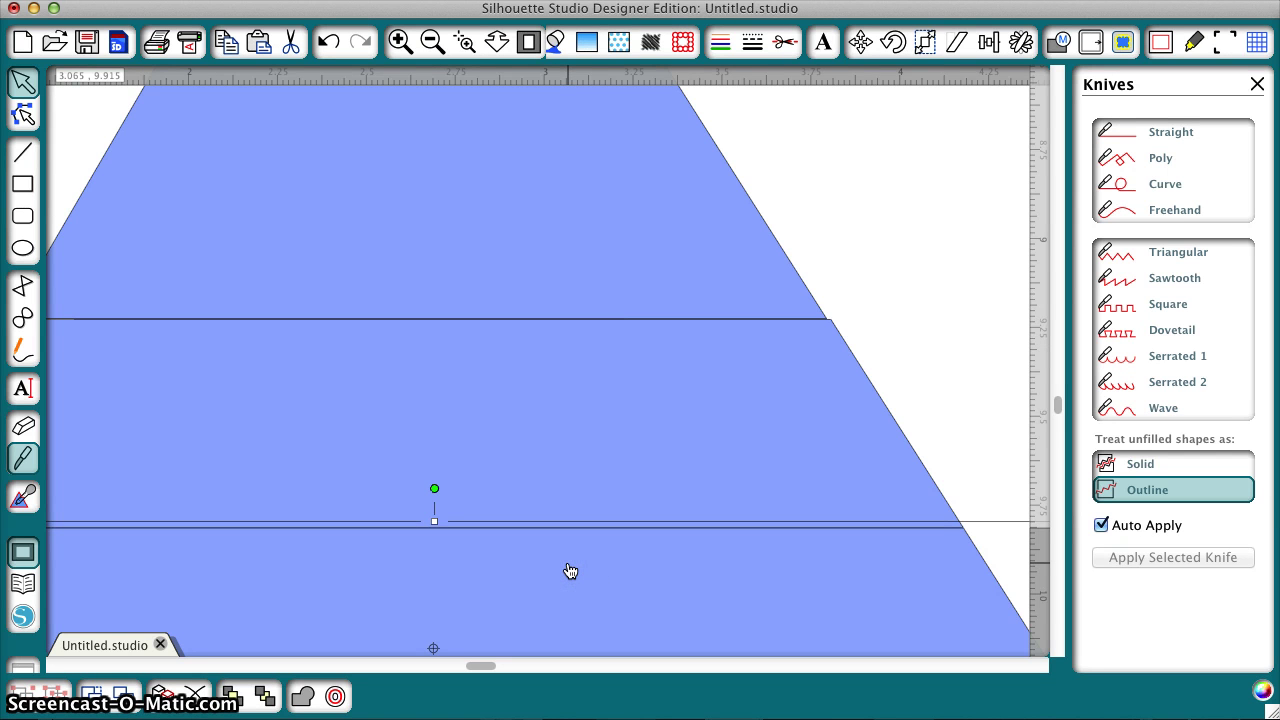
{"action": "key", "text": "Up"}
{"action": "key", "text": "Down"}
{"action": "key", "text": "Down"}
{"action": "key", "text": "Down"}
{"action": "key", "text": "Down"}
{"action": "scroll", "coordinate": [570, 571], "scroll_direction": "down", "scroll_amount": 1}
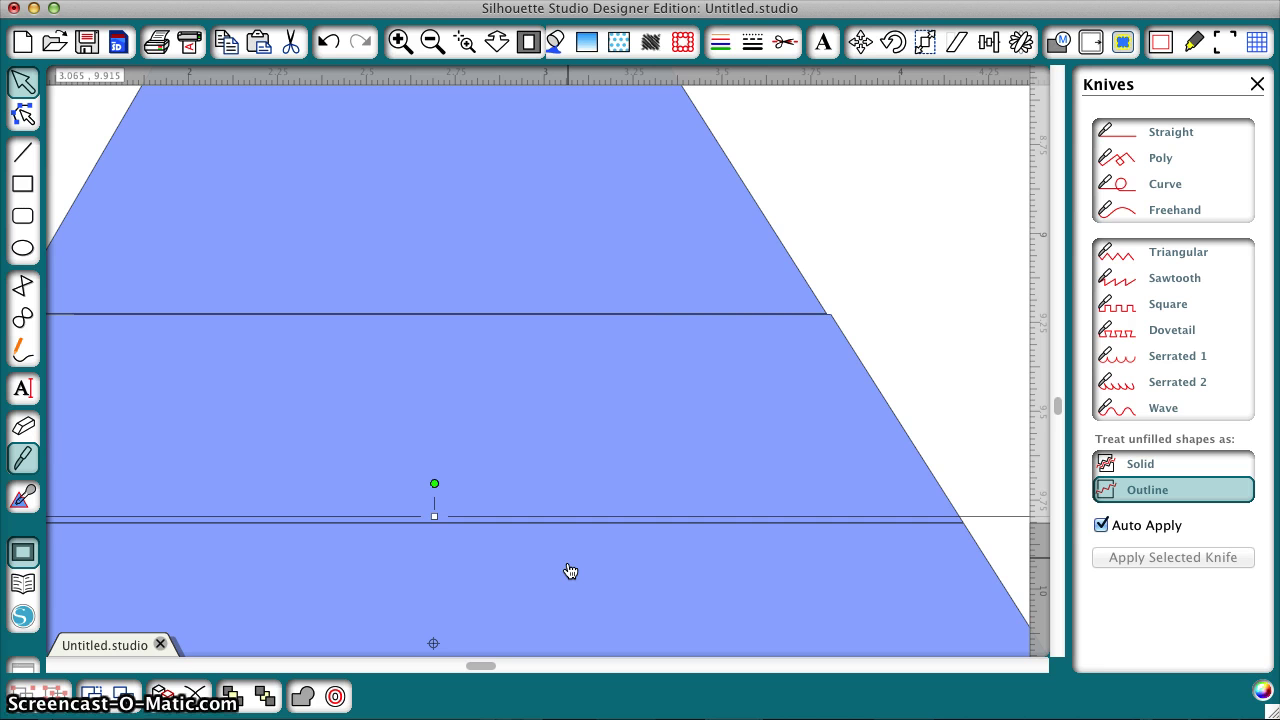
Step: Fit the page and drag a Triangular knife zigzag across the blue rectangle's upper part
{"action": "left_click", "coordinate": [528, 43]}
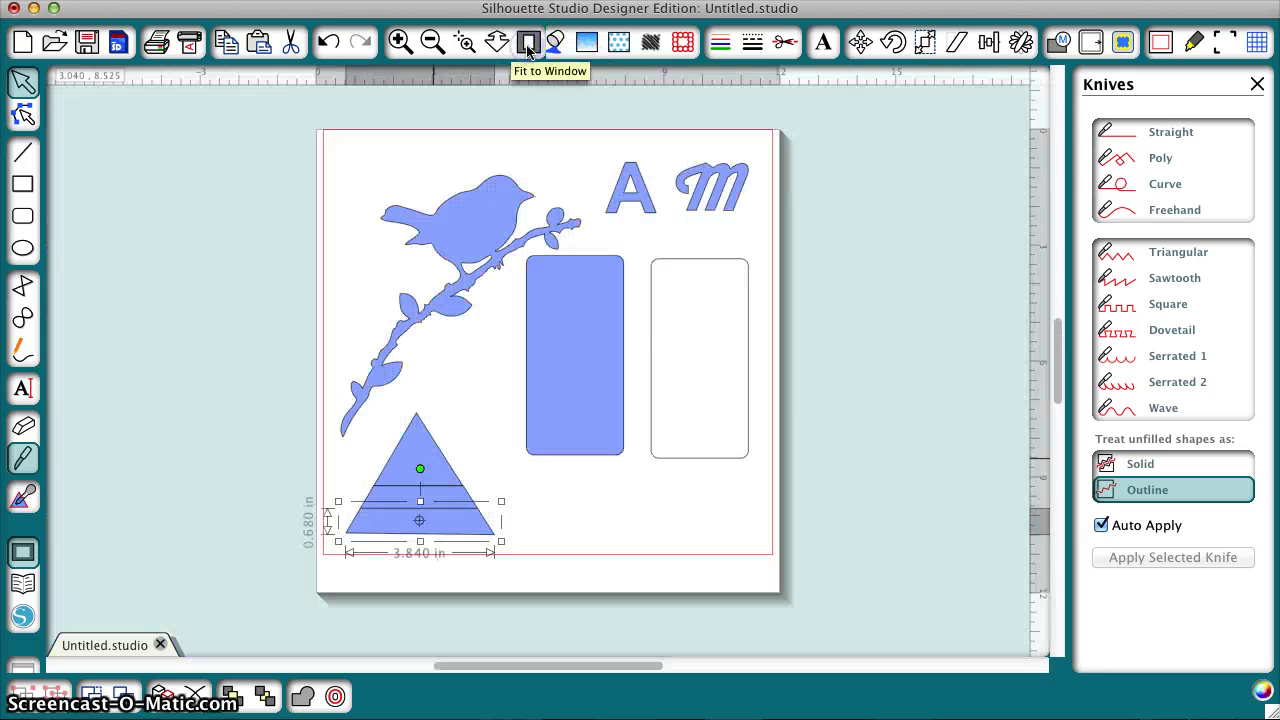
{"action": "left_click", "coordinate": [605, 521]}
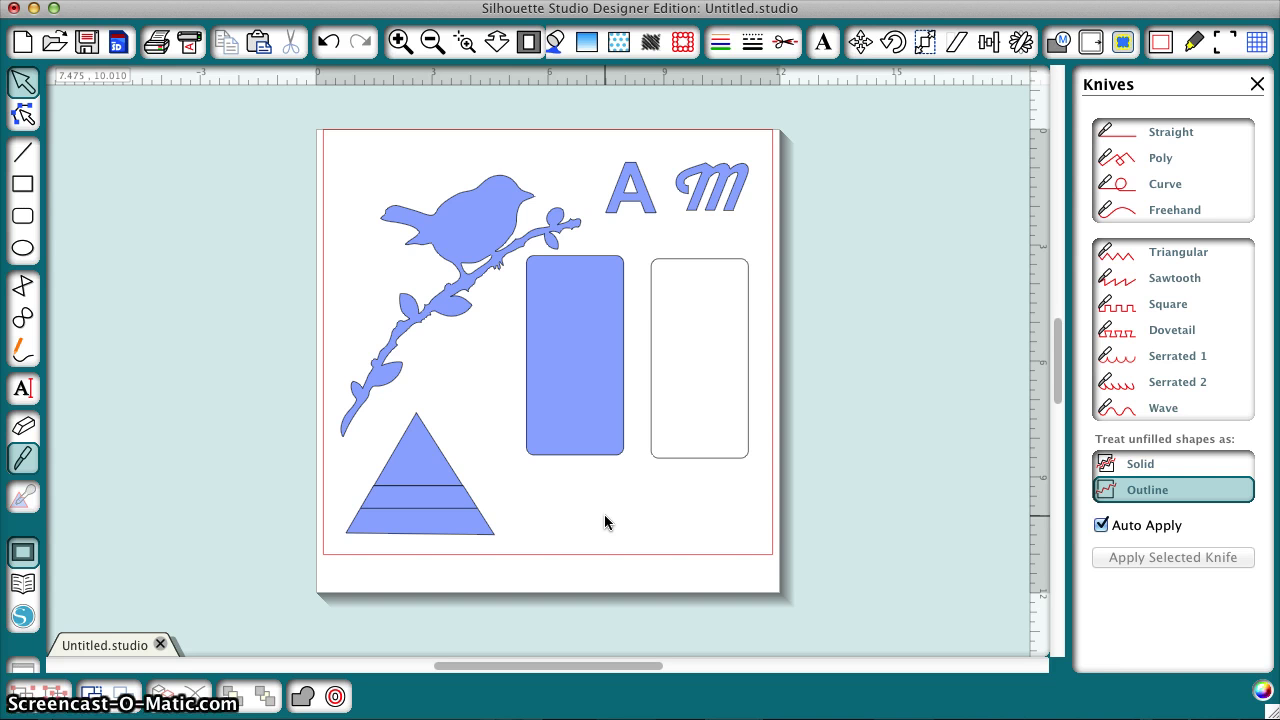
{"action": "left_click", "coordinate": [1155, 254]}
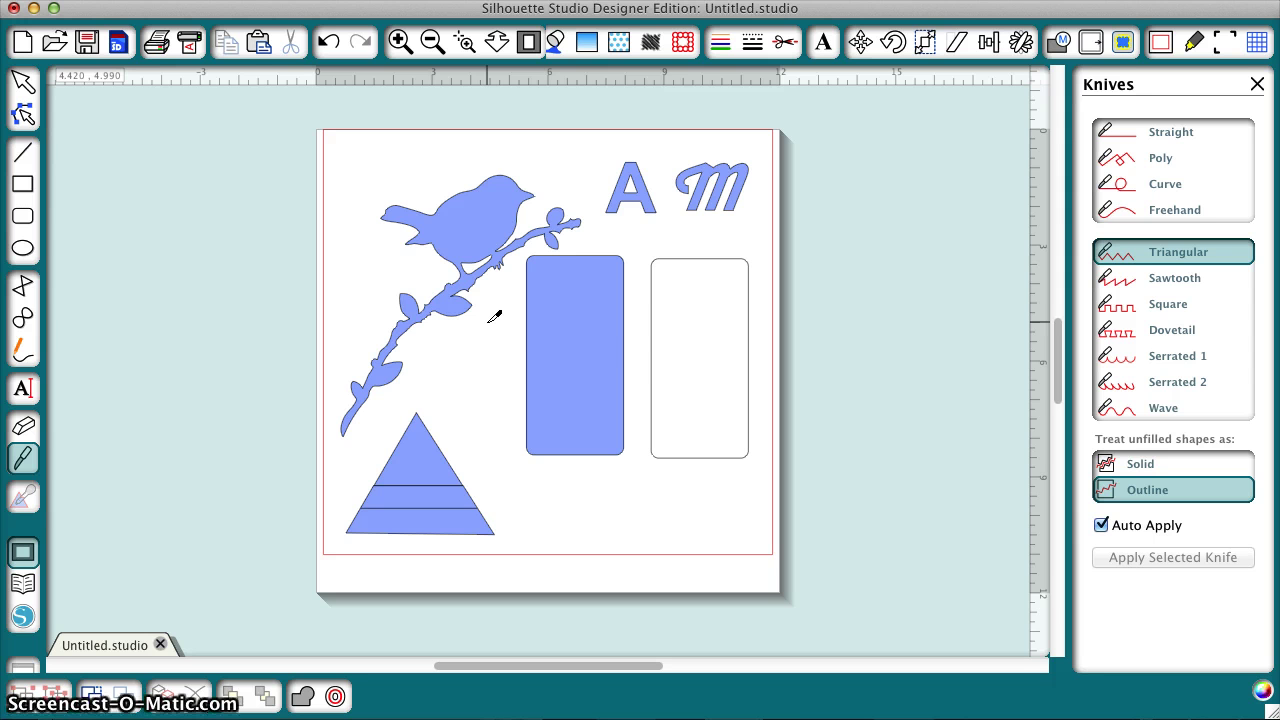
{"action": "left_click_drag", "start_coordinate": [486, 321], "coordinate": [636, 212]}
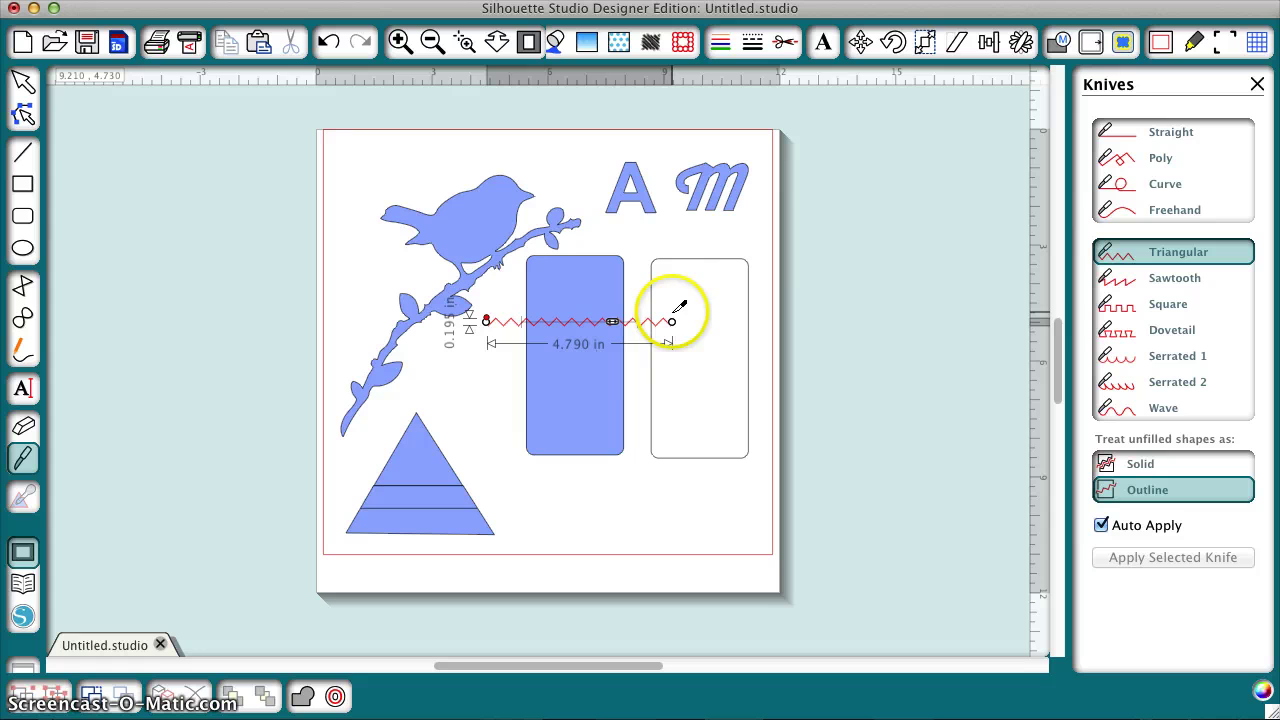
{"action": "left_click_drag", "start_coordinate": [675, 316], "coordinate": [677, 319]}
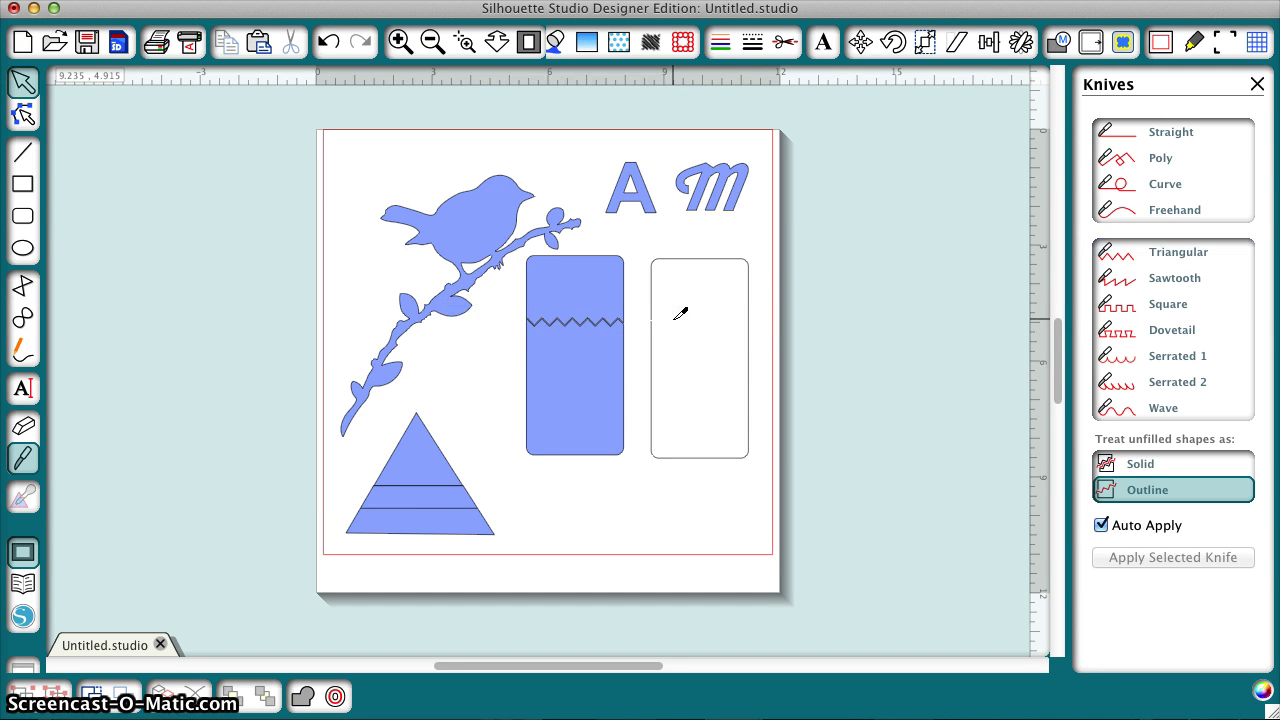
Step: Draw a Wave knife line across the blue rectangle with Auto Apply off
{"action": "left_click", "coordinate": [1101, 526]}
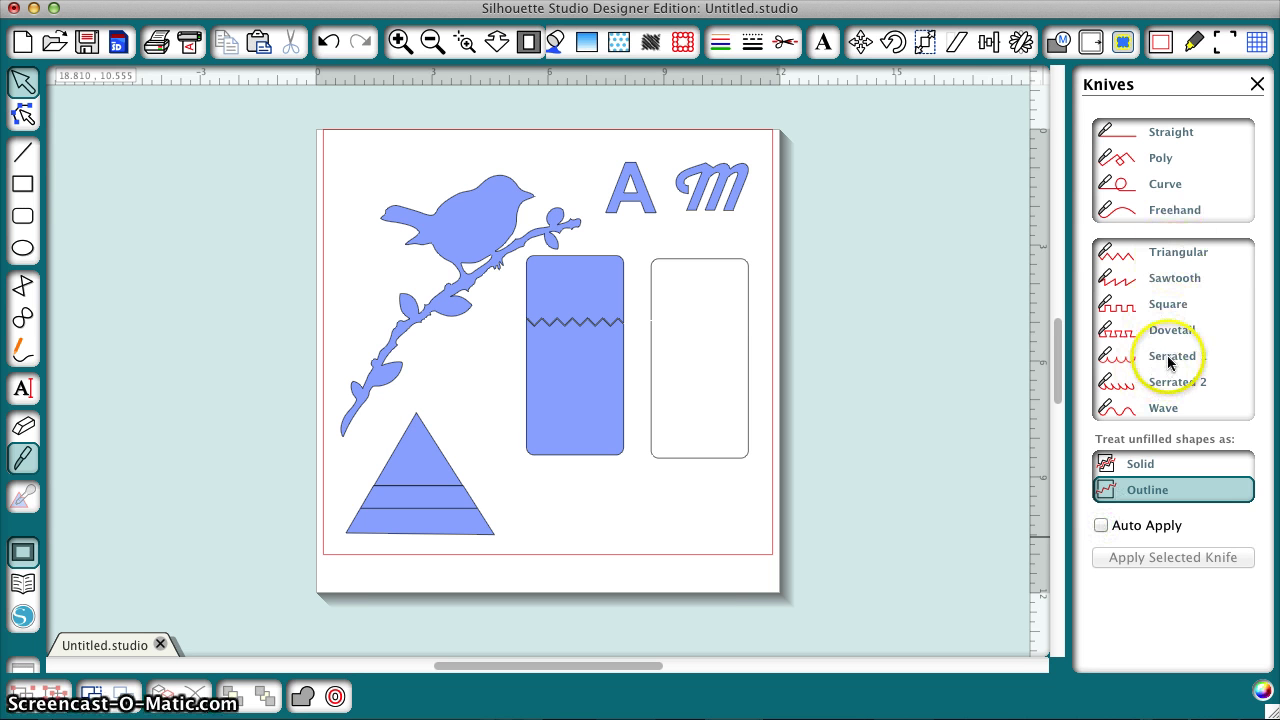
{"action": "left_click", "coordinate": [1165, 406]}
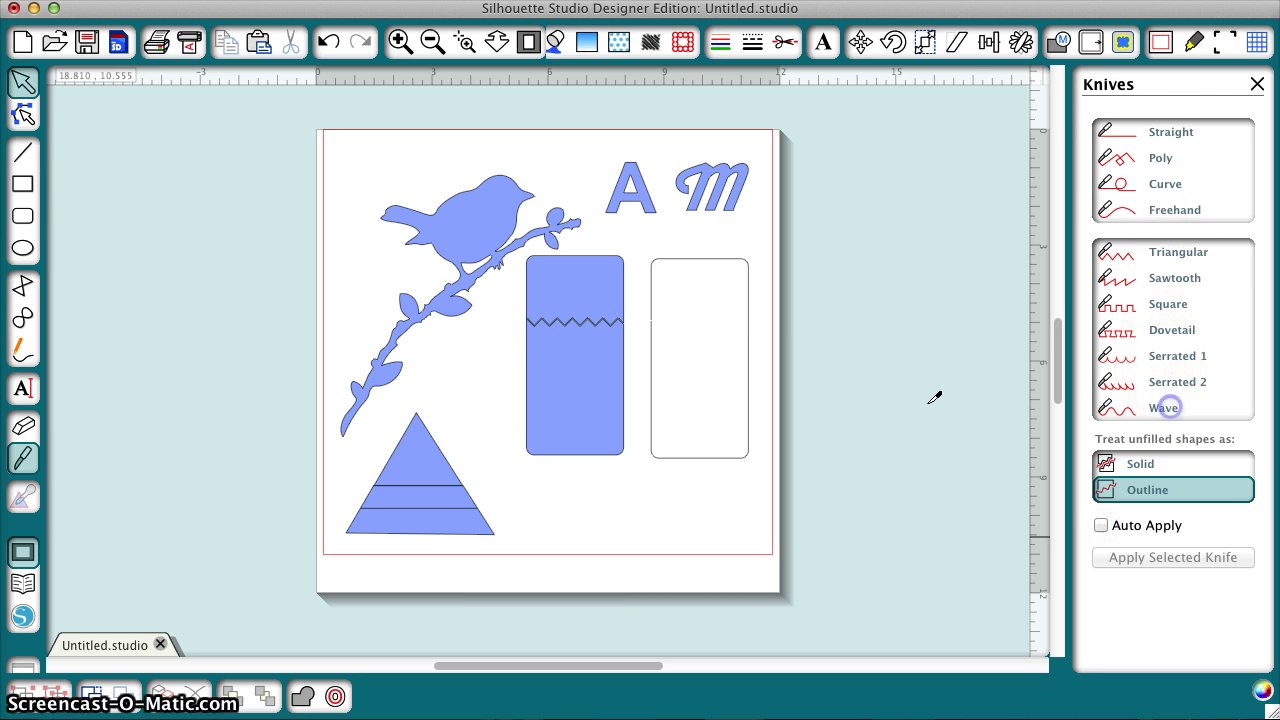
{"action": "left_click_drag", "start_coordinate": [501, 377], "coordinate": [645, 377]}
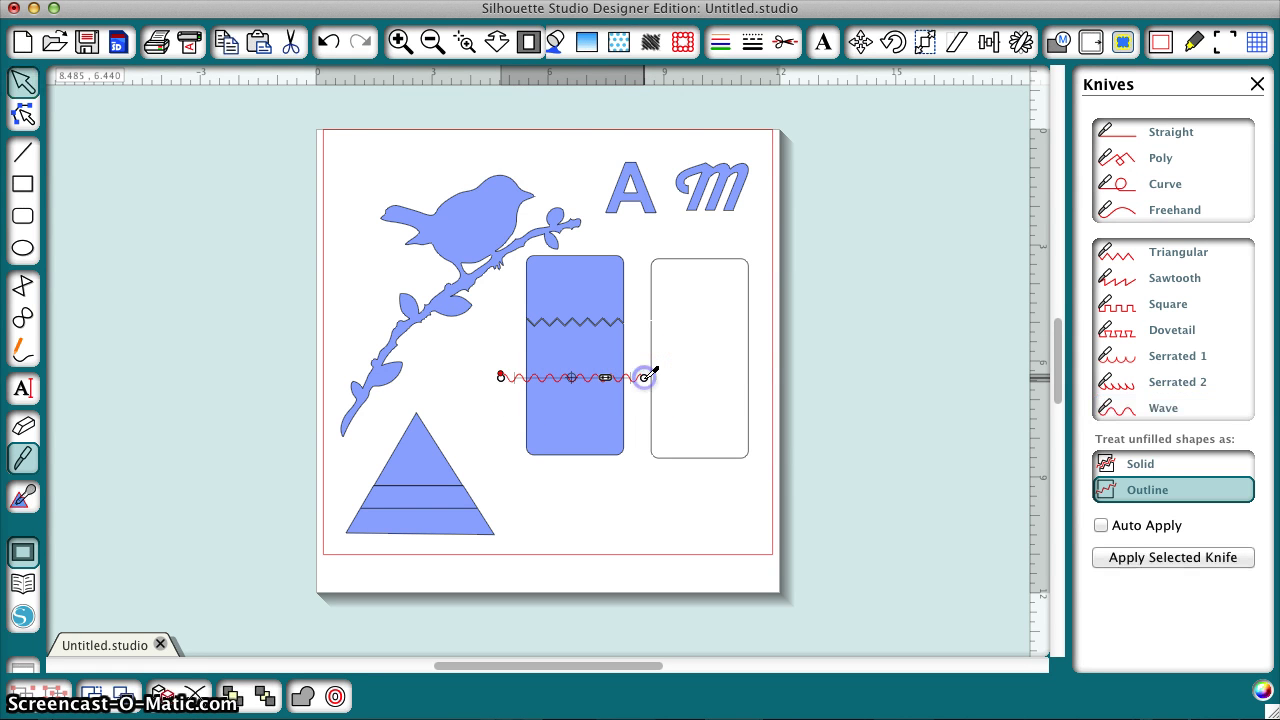
Step: Drag the wave's handles for much taller peaks and fewer, wider waves
{"action": "left_click", "coordinate": [401, 42]}
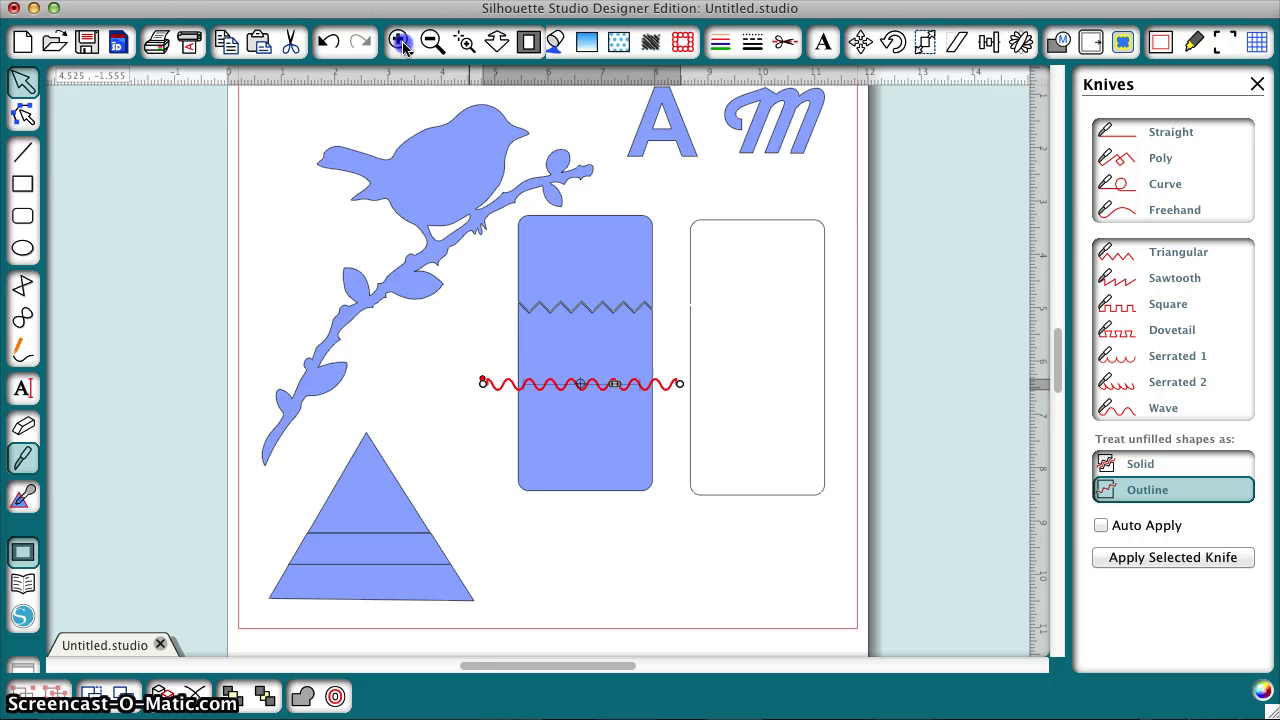
{"action": "left_click", "coordinate": [402, 44]}
{"action": "left_click", "coordinate": [401, 42]}
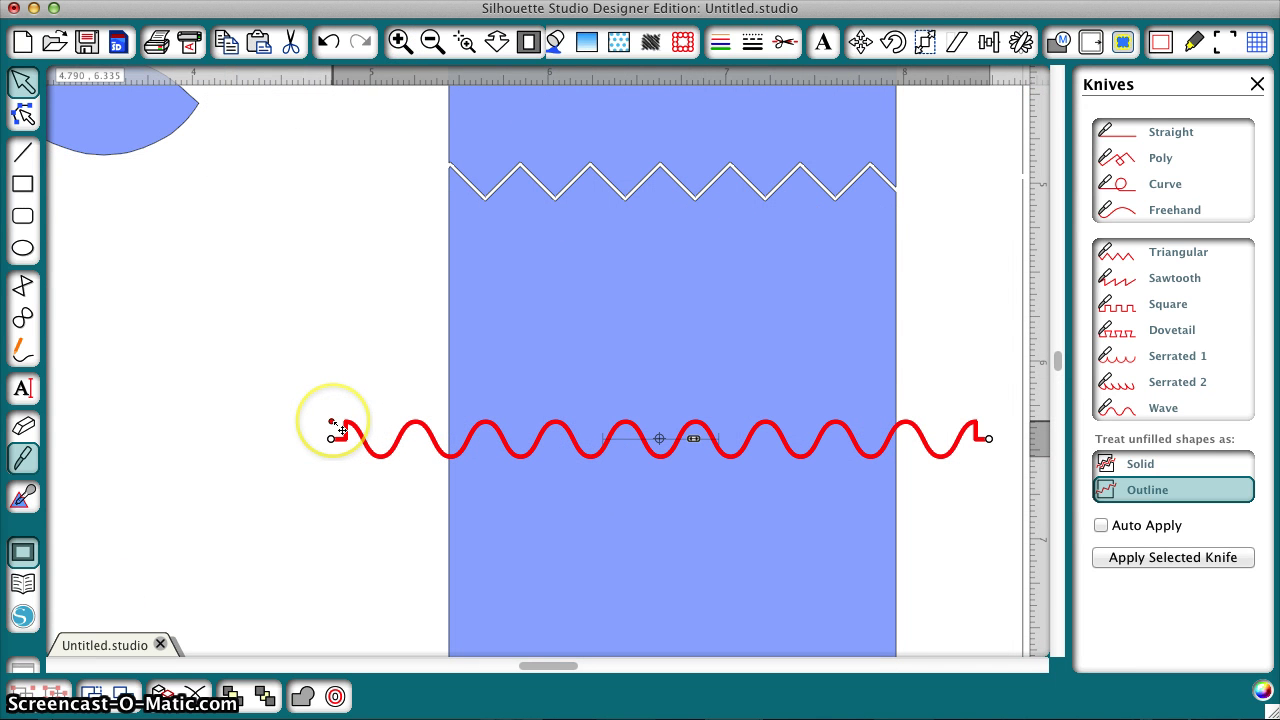
{"action": "left_click_drag", "start_coordinate": [335, 424], "coordinate": [329, 401]}
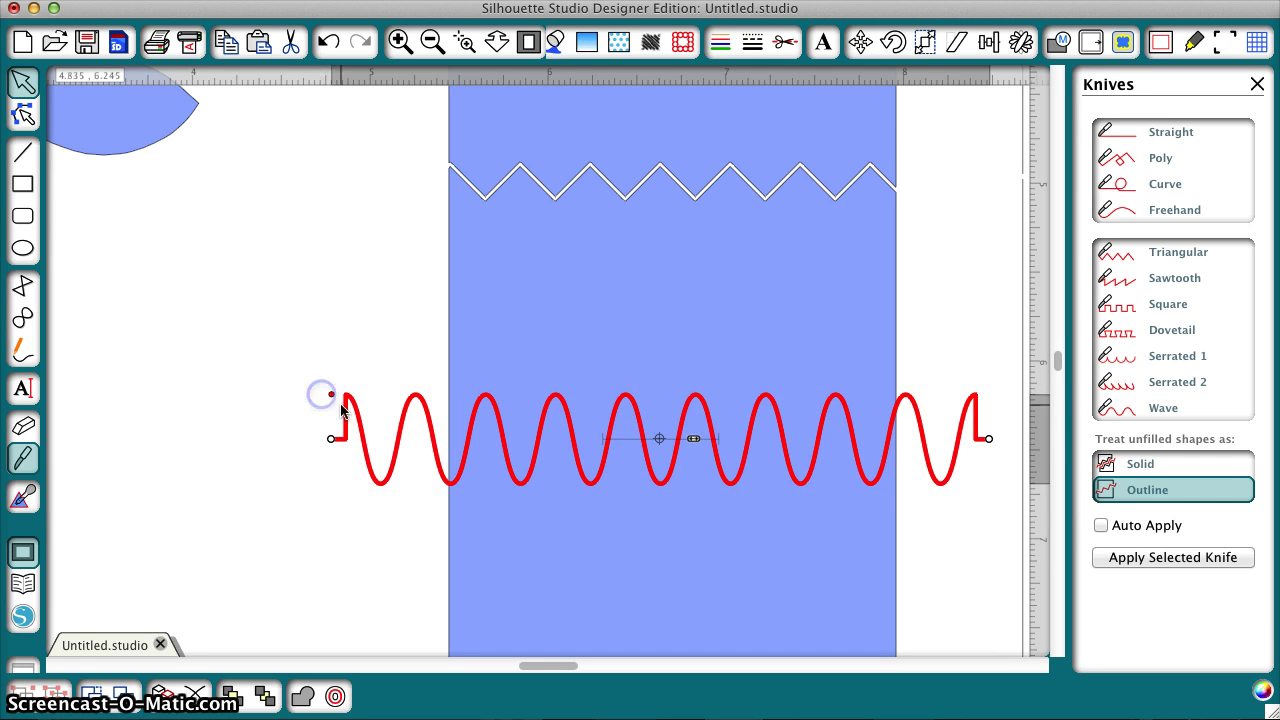
{"action": "mouse_move", "coordinate": [697, 444]}
{"action": "left_mouse_down"}
{"action": "mouse_move", "coordinate": [668, 442]}
{"action": "mouse_move", "coordinate": [693, 448]}
{"action": "left_mouse_up"}
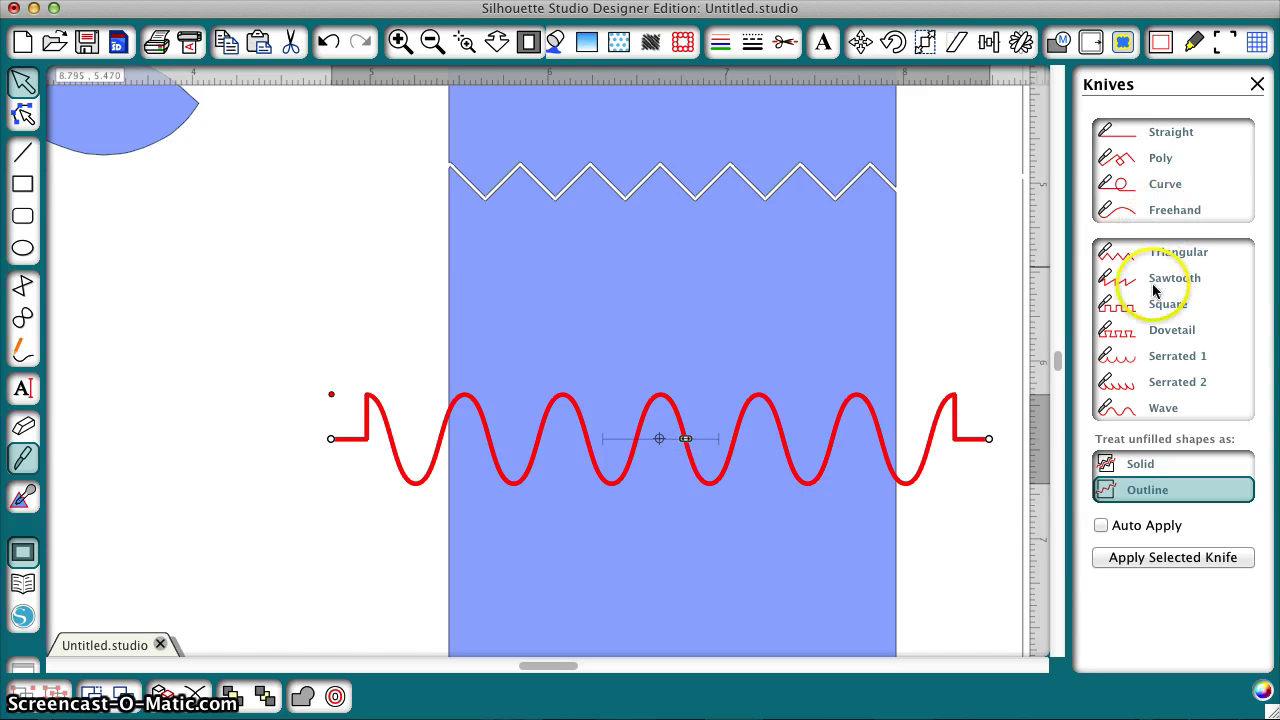
Step: Draw a Sawtooth knife line across the blue panel, make its teeth taller and wider, and apply it
{"action": "left_click", "coordinate": [1183, 287]}
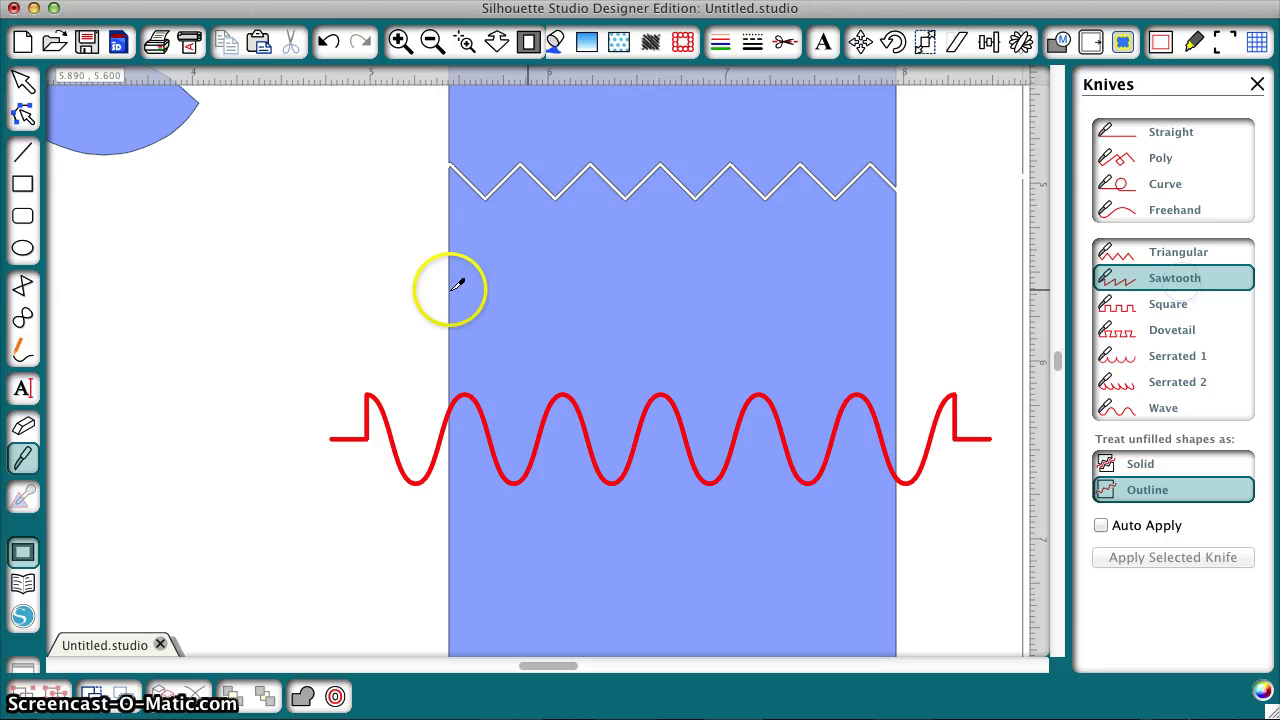
{"action": "left_click_drag", "start_coordinate": [331, 296], "coordinate": [978, 295]}
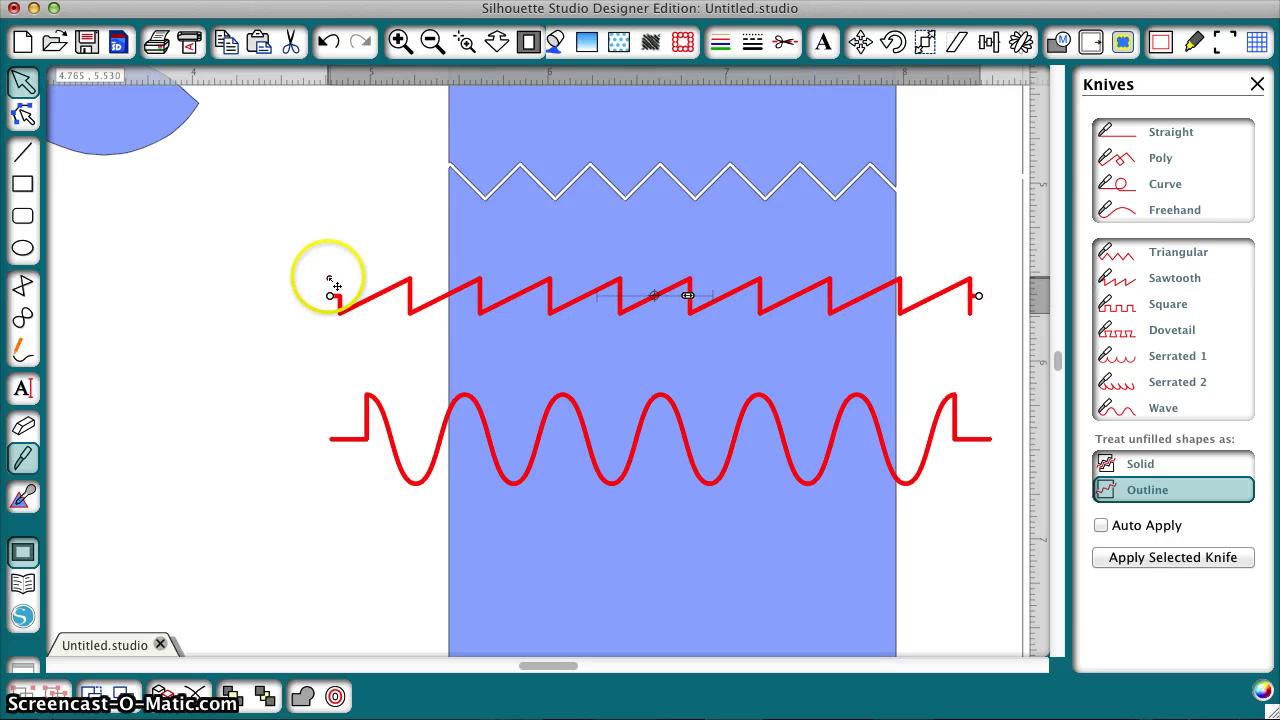
{"action": "mouse_move", "coordinate": [329, 279]}
{"action": "left_mouse_down"}
{"action": "mouse_move", "coordinate": [323, 238]}
{"action": "mouse_move", "coordinate": [325, 254]}
{"action": "left_mouse_up"}
{"action": "mouse_move", "coordinate": [687, 295]}
{"action": "left_mouse_down"}
{"action": "mouse_move", "coordinate": [667, 296]}
{"action": "mouse_move", "coordinate": [682, 300]}
{"action": "left_mouse_up"}
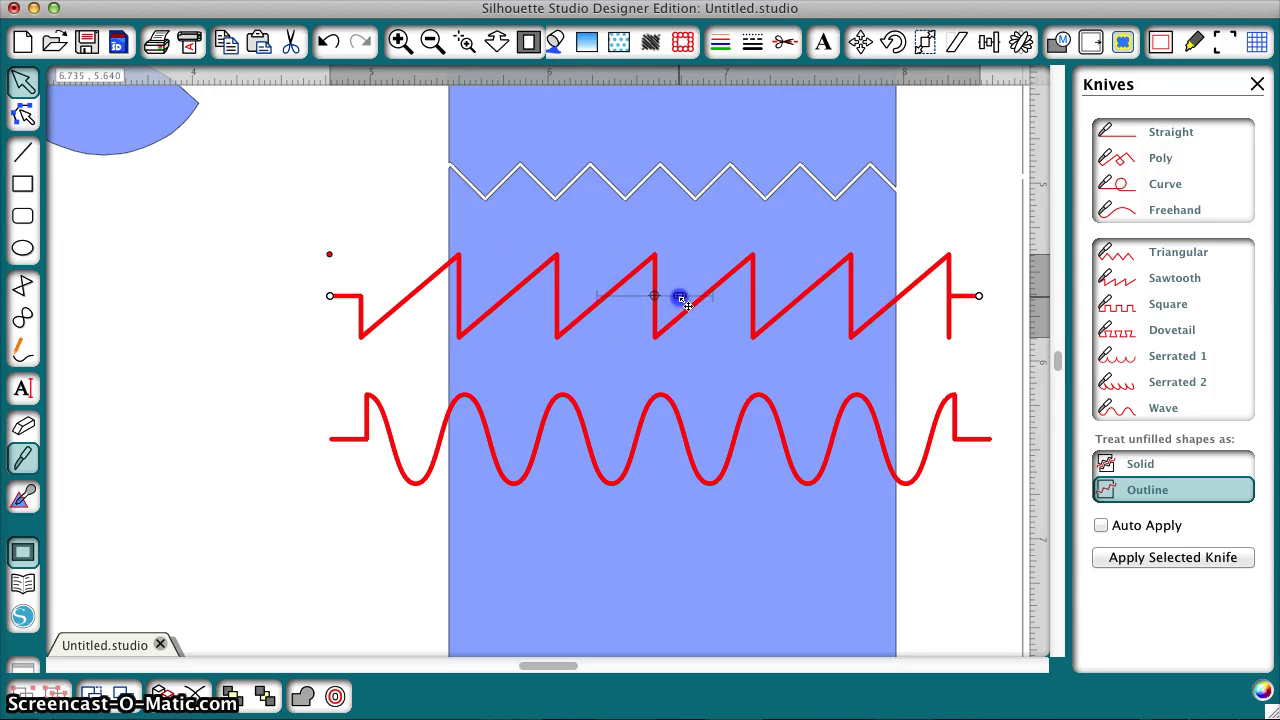
{"action": "mouse_move", "coordinate": [971, 306]}
{"action": "left_mouse_down"}
{"action": "mouse_move", "coordinate": [944, 320]}
{"action": "mouse_move", "coordinate": [955, 310]}
{"action": "left_mouse_up"}
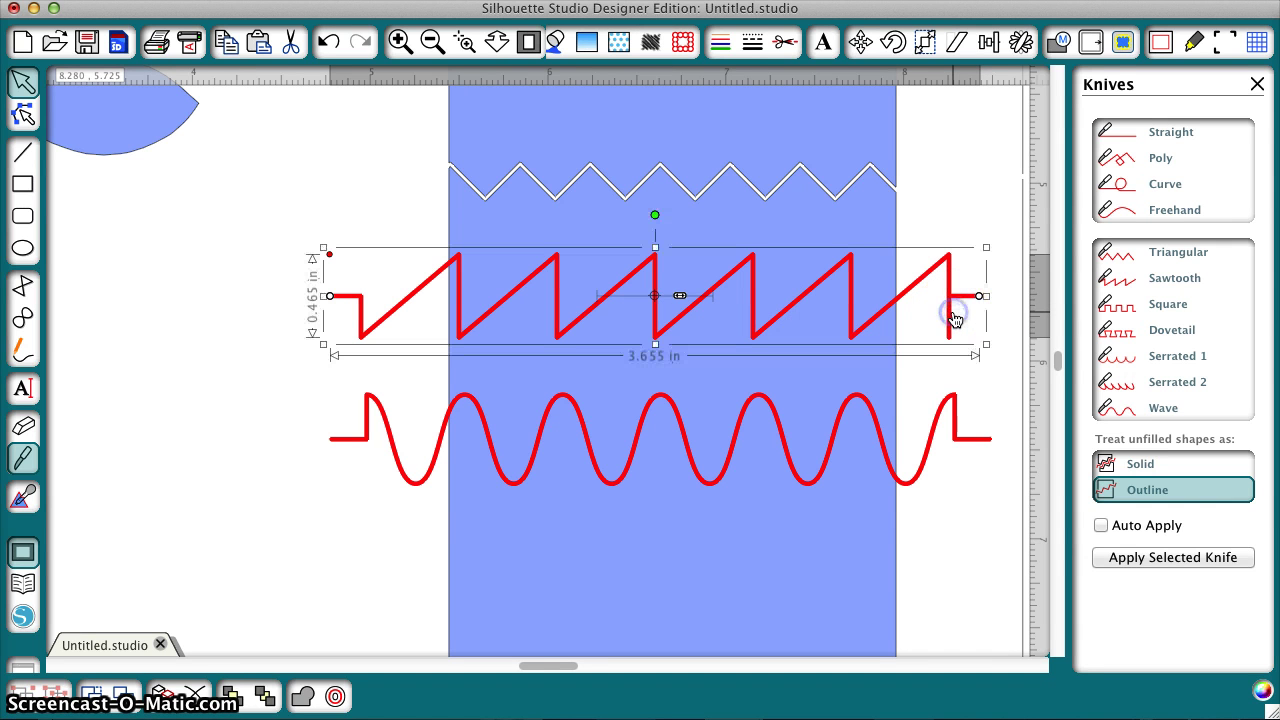
{"action": "left_click", "coordinate": [1146, 560]}
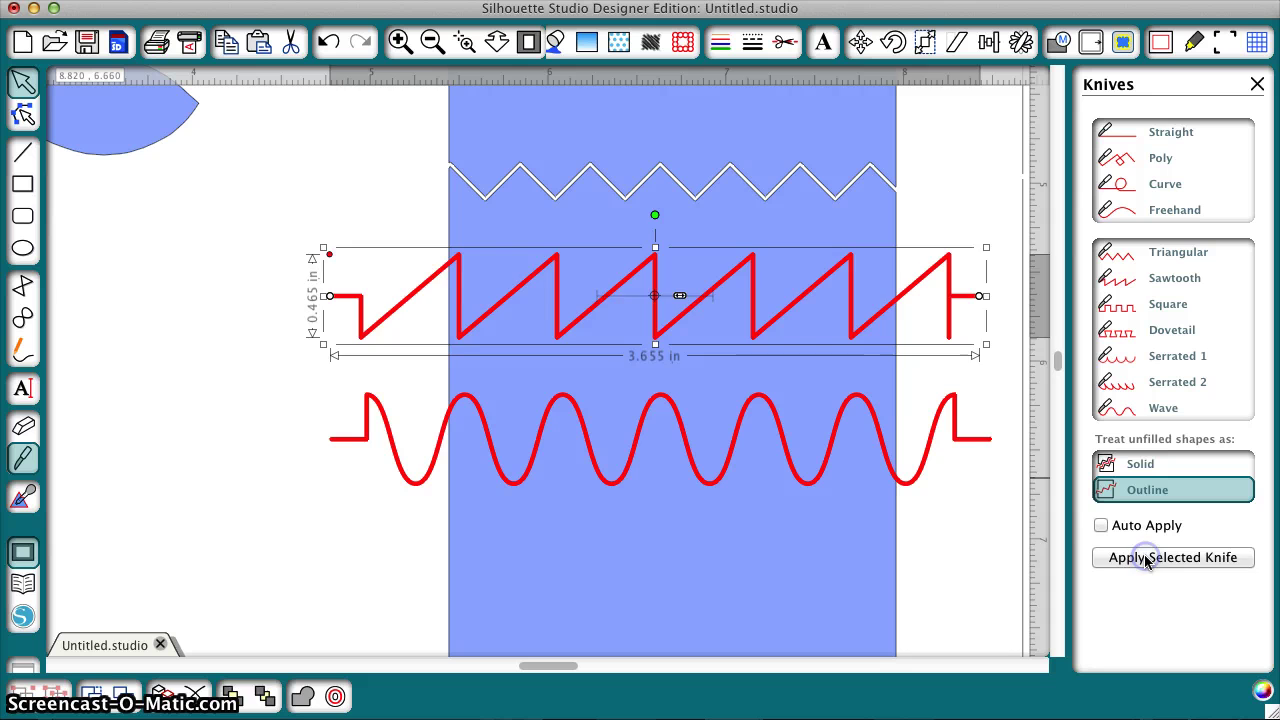
Step: Duplicate the red wave cut line and nudge the copy just below the original
{"action": "left_click", "coordinate": [925, 468]}
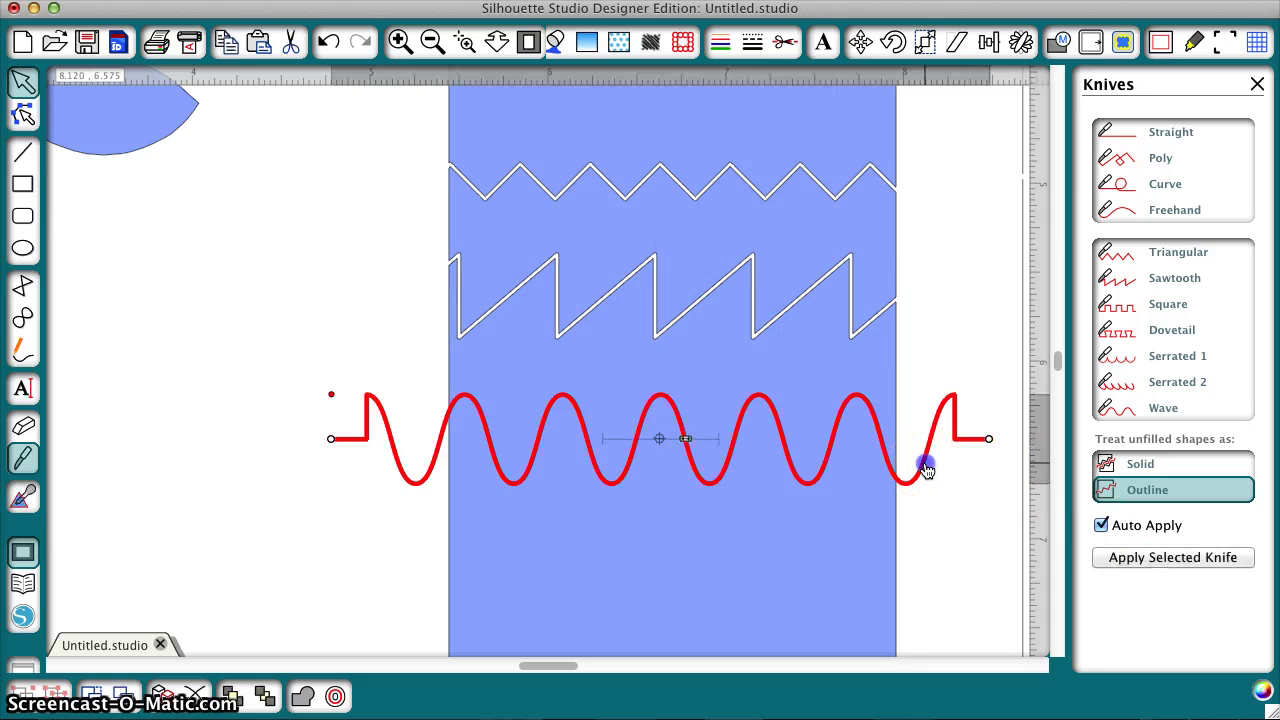
{"action": "left_click", "coordinate": [1140, 562]}
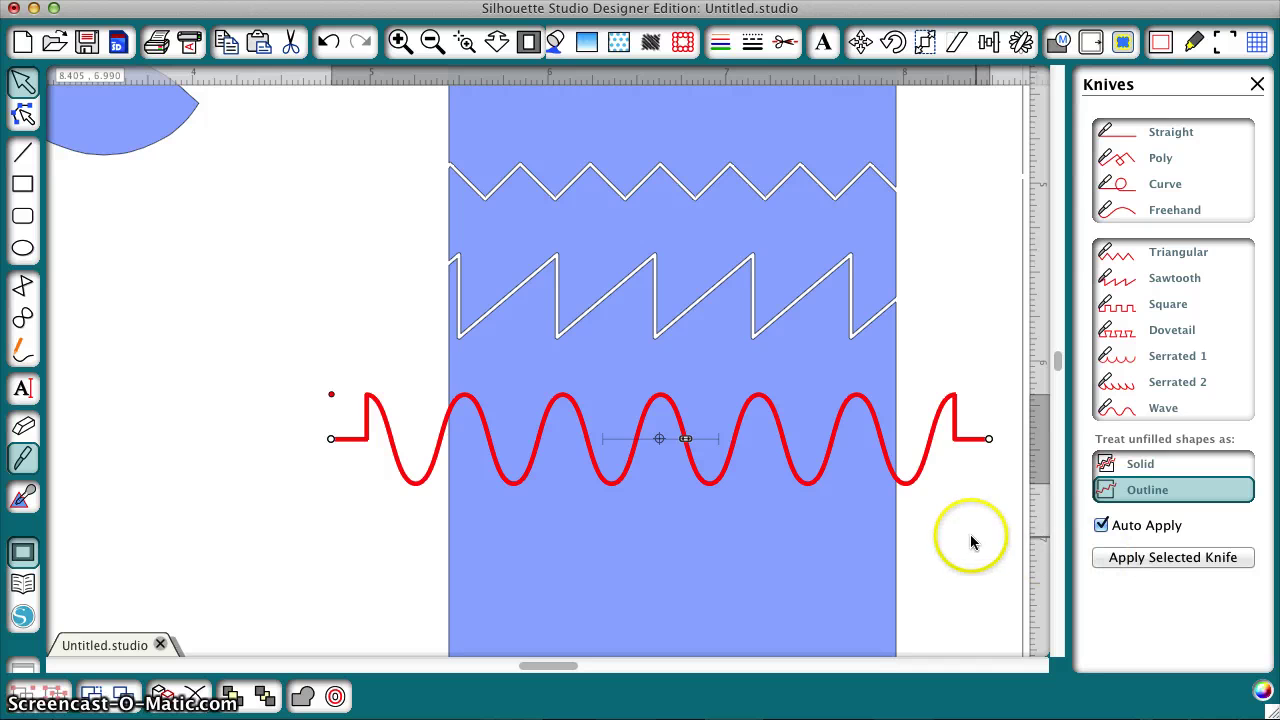
{"action": "left_click", "coordinate": [920, 483]}
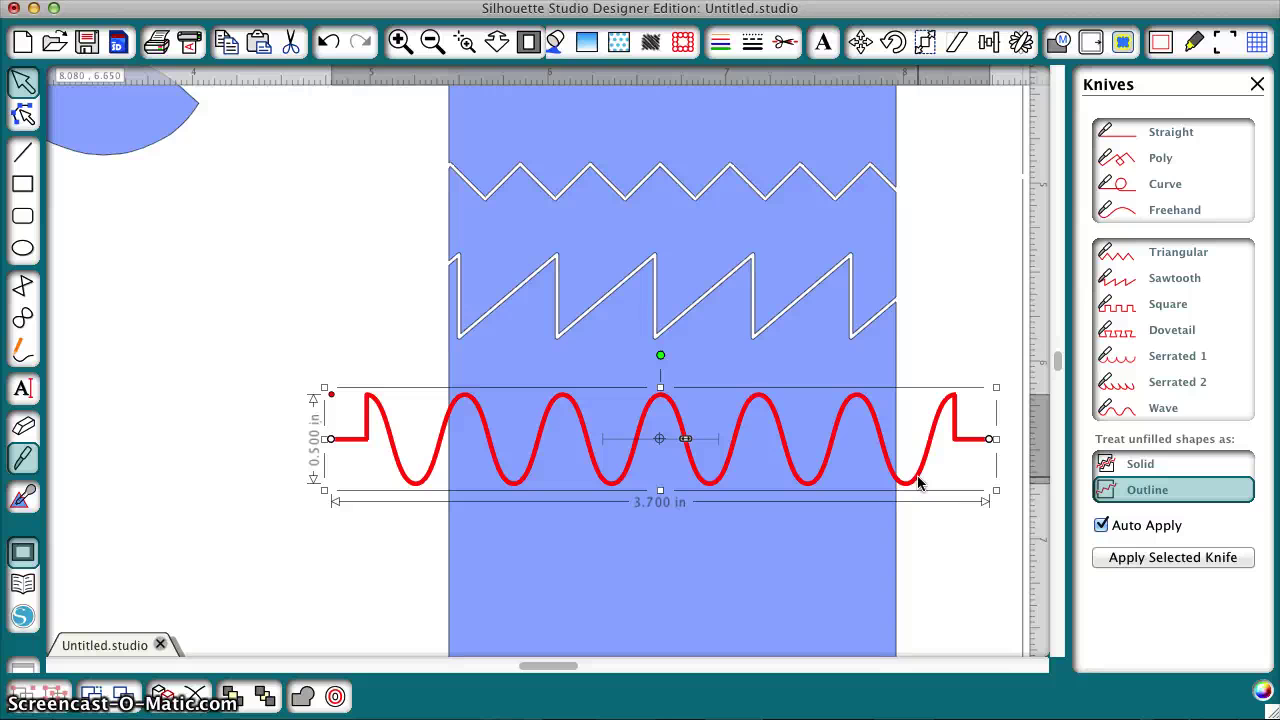
{"action": "left_click", "coordinate": [920, 480]}
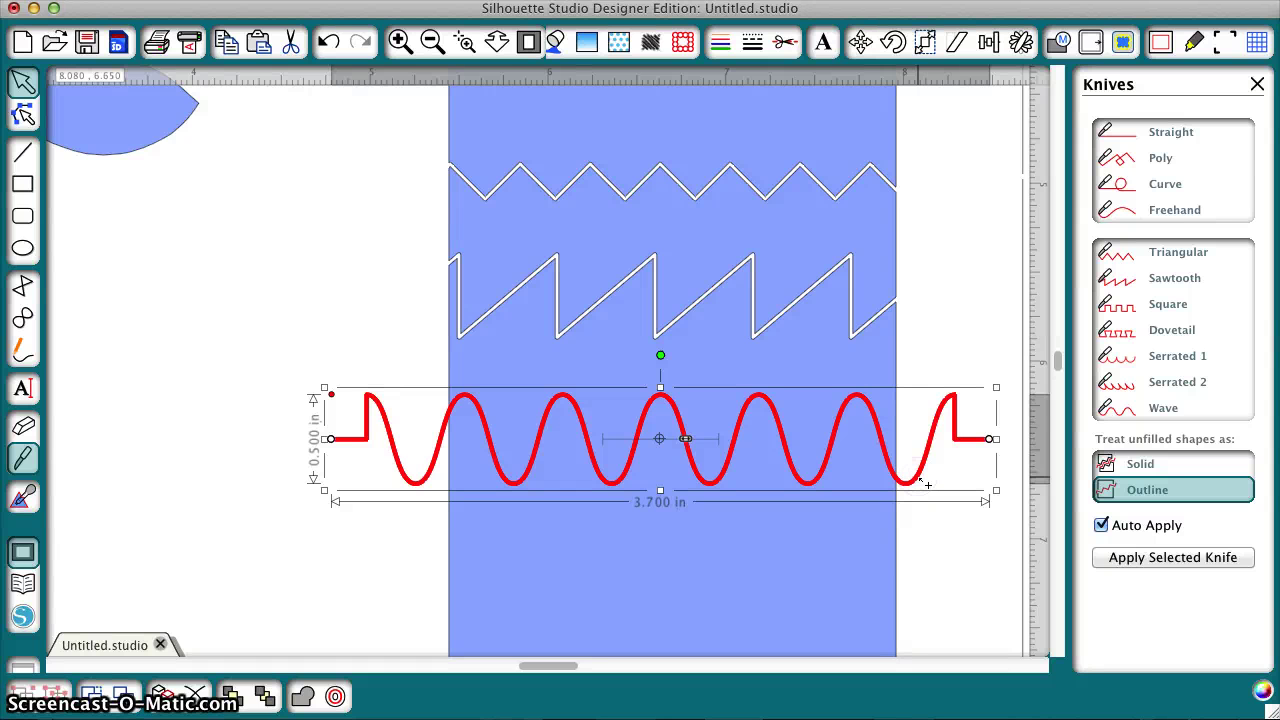
{"action": "key", "text": "ctrl+d"}
{"action": "key", "text": "Down"}
{"action": "key", "text": "Down"}
{"action": "key", "text": "Down"}
{"action": "key", "text": "Down"}
{"action": "key", "text": "Down"}
{"action": "key", "text": "Down"}
{"action": "key", "text": "Down"}
{"action": "key", "text": "Down"}
{"action": "key", "text": "Down"}
{"action": "key", "text": "Down"}
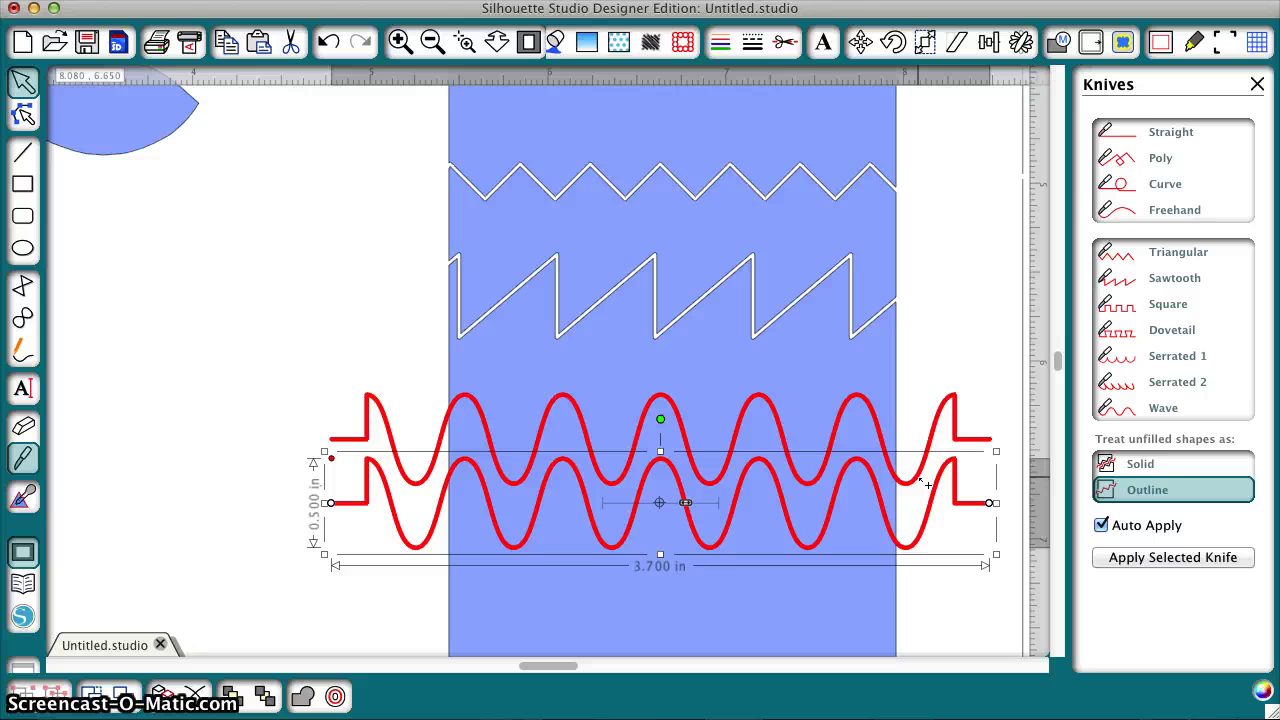
{"action": "key", "text": "Down"}
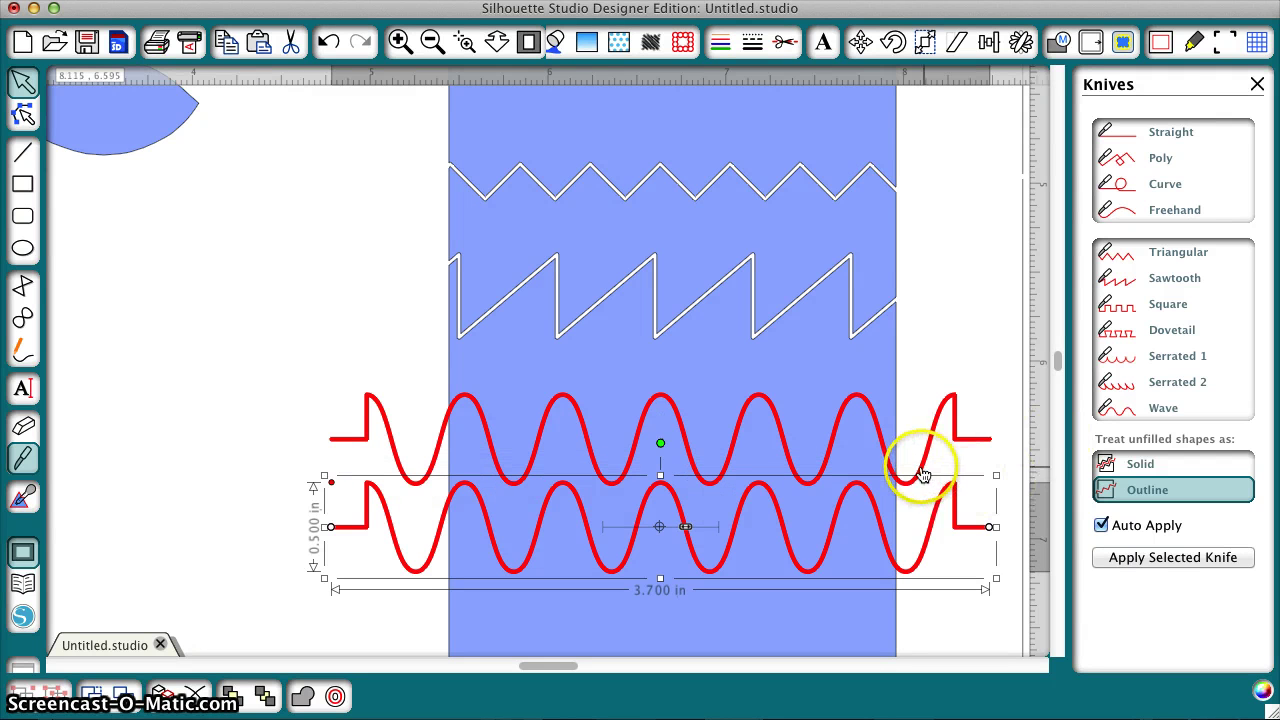
Step: Apply both wave lines and delete the strip between them
{"action": "left_click", "coordinate": [921, 474], "text": "shift"}
{"action": "left_click", "coordinate": [1142, 560]}
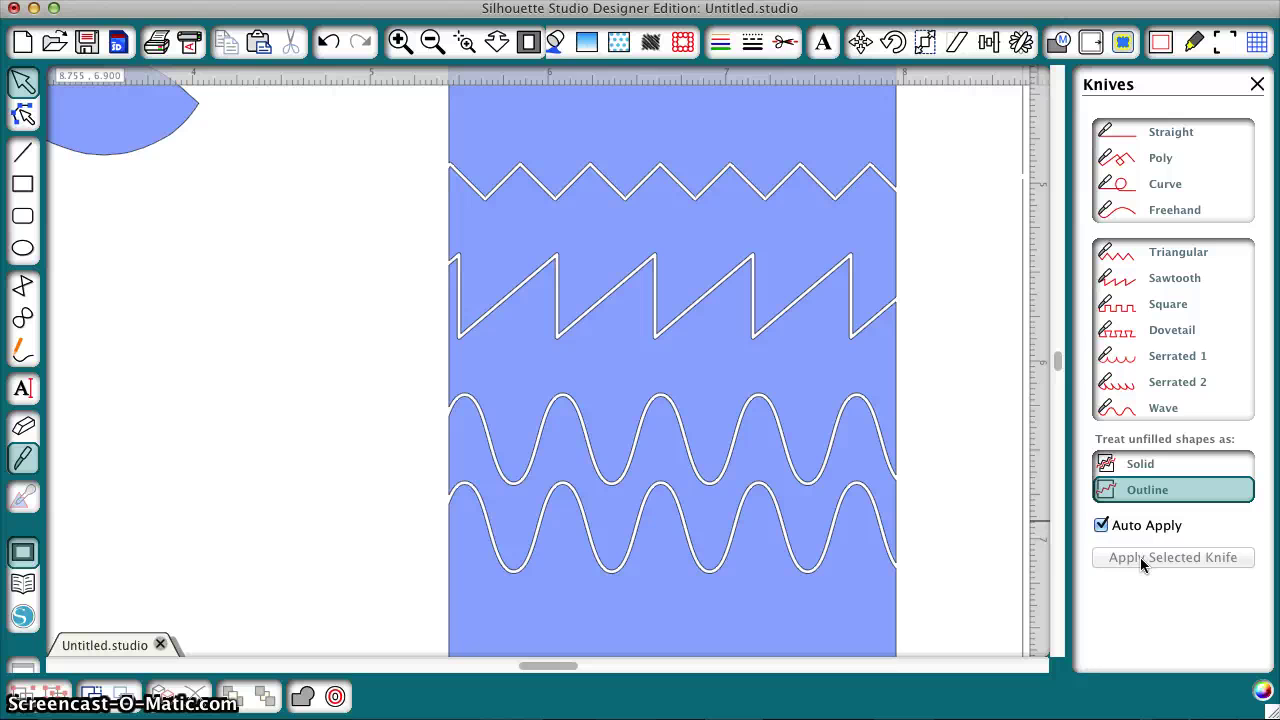
{"action": "left_click", "coordinate": [848, 474]}
{"action": "key", "text": "Delete"}
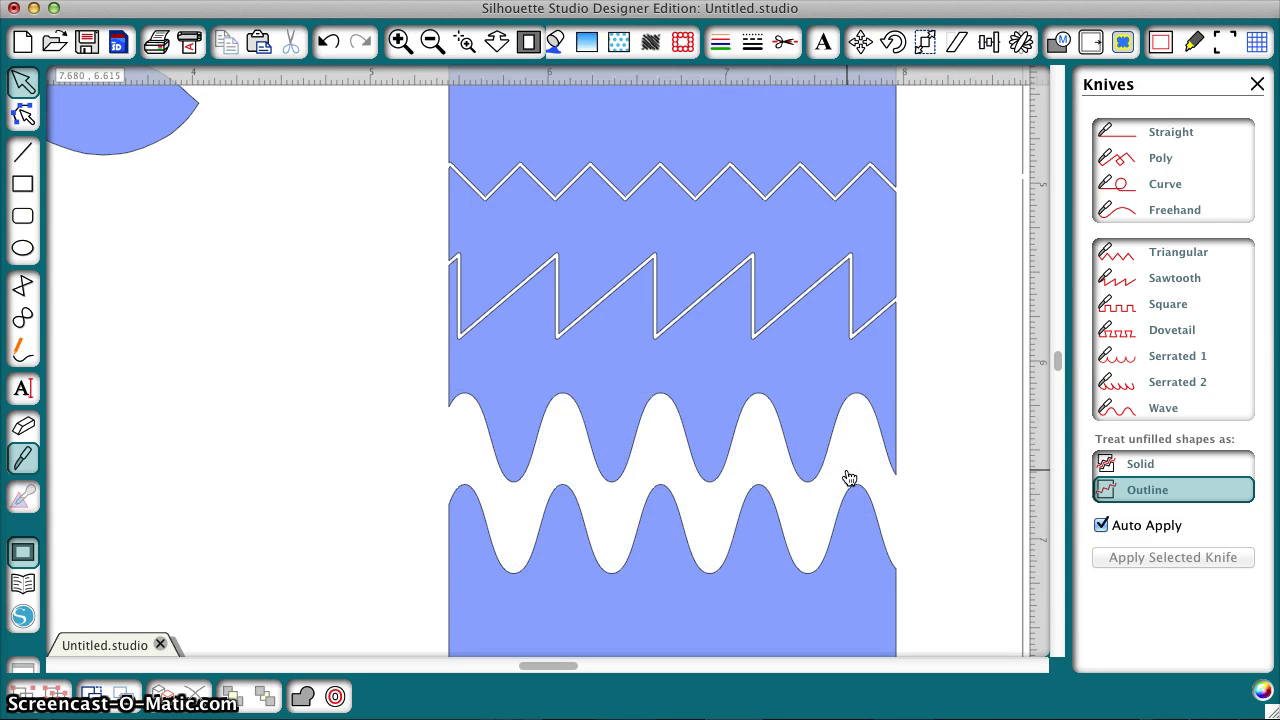
Step: Cut a shallow Triangular knife zigzag near the blue panel's bottom
{"action": "left_click", "coordinate": [943, 457]}
{"action": "scroll", "coordinate": [942, 455], "scroll_direction": "down", "scroll_amount": 3}
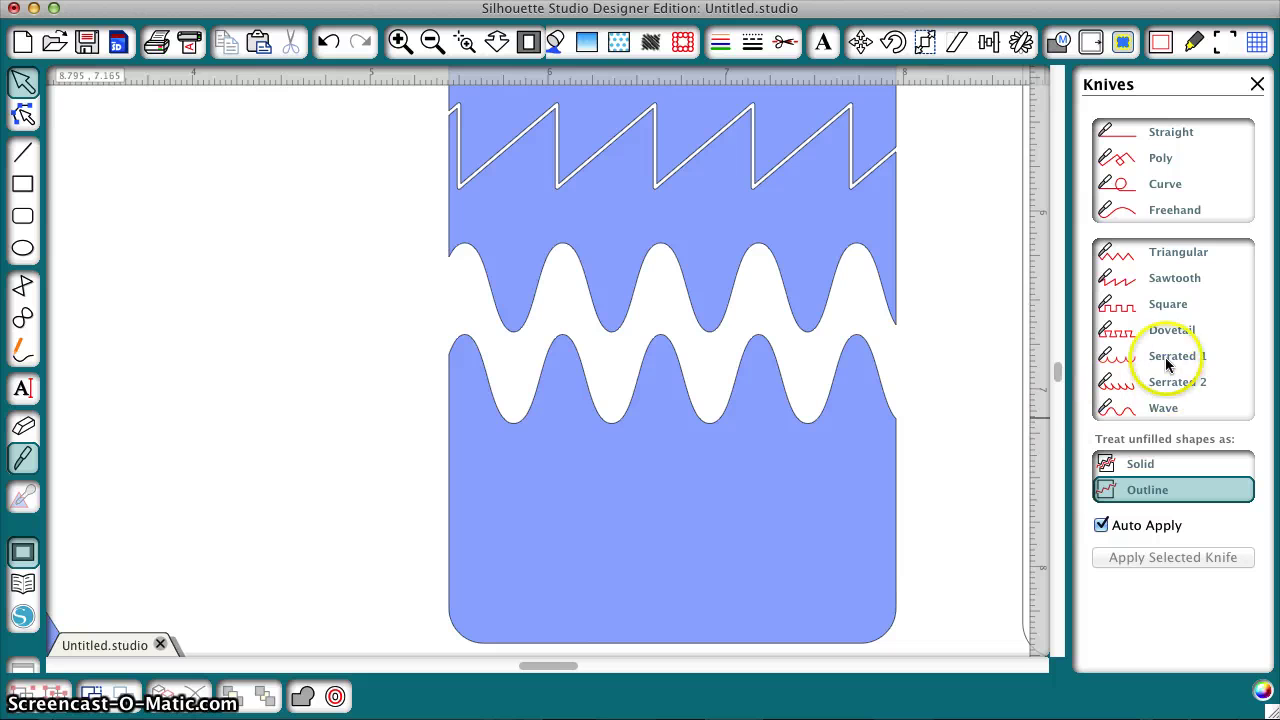
{"action": "left_click", "coordinate": [1175, 256]}
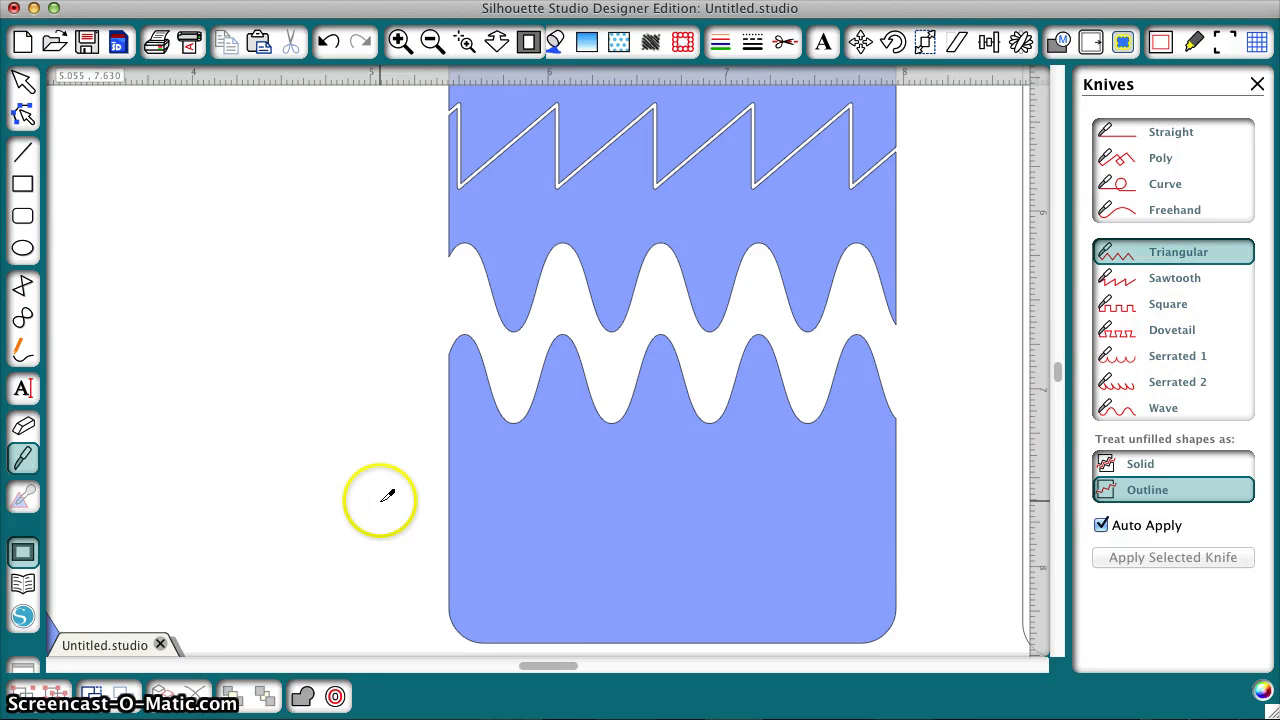
{"action": "left_click_drag", "start_coordinate": [380, 500], "coordinate": [975, 493]}
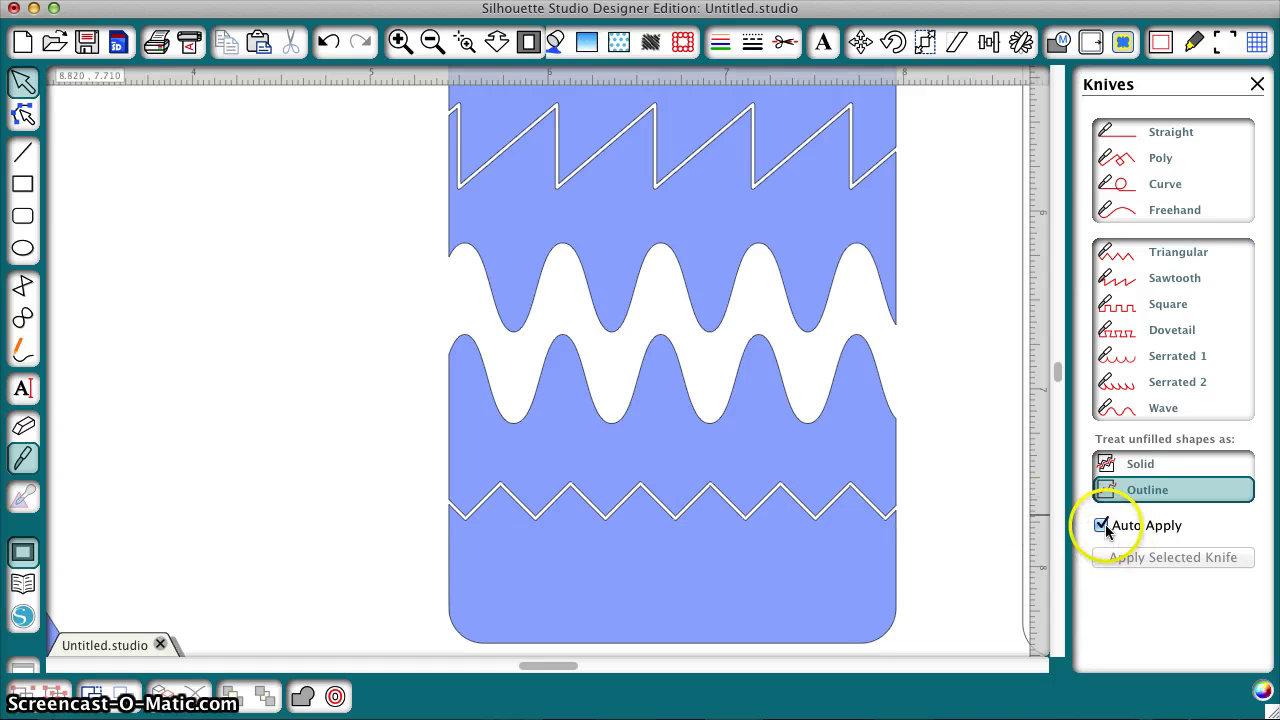
Step: With Auto Apply off, draw a second zigzag line below with taller, wider teeth
{"action": "left_click", "coordinate": [1163, 262]}
{"action": "left_click_drag", "start_coordinate": [388, 565], "coordinate": [958, 563]}
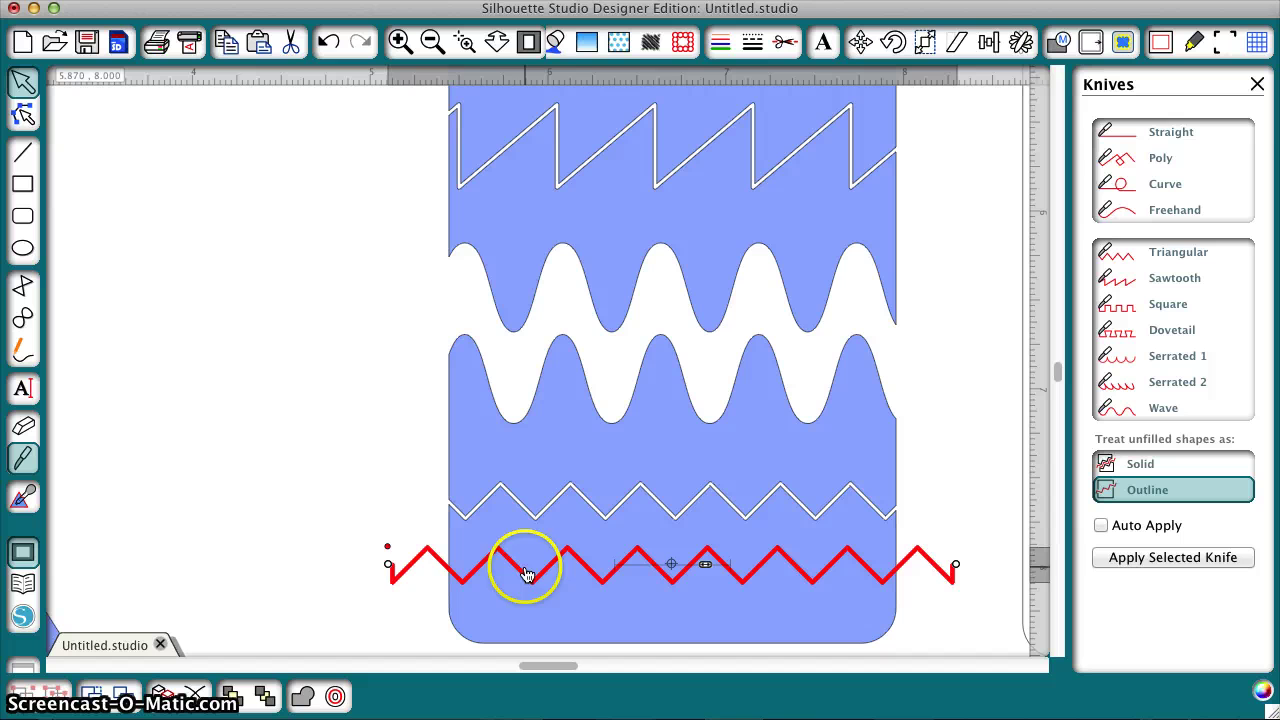
{"action": "left_click_drag", "start_coordinate": [391, 553], "coordinate": [386, 541]}
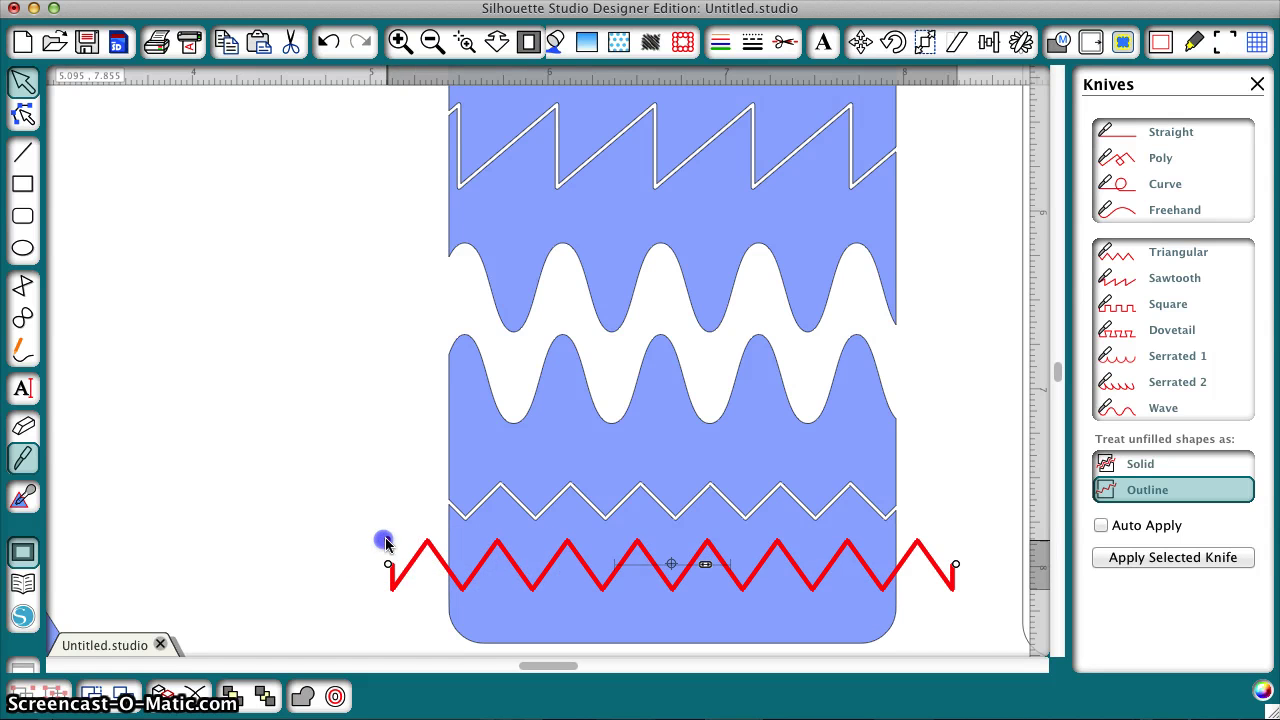
{"action": "mouse_move", "coordinate": [705, 564]}
{"action": "left_mouse_down"}
{"action": "mouse_move", "coordinate": [694, 557]}
{"action": "mouse_move", "coordinate": [709, 568]}
{"action": "left_mouse_up"}
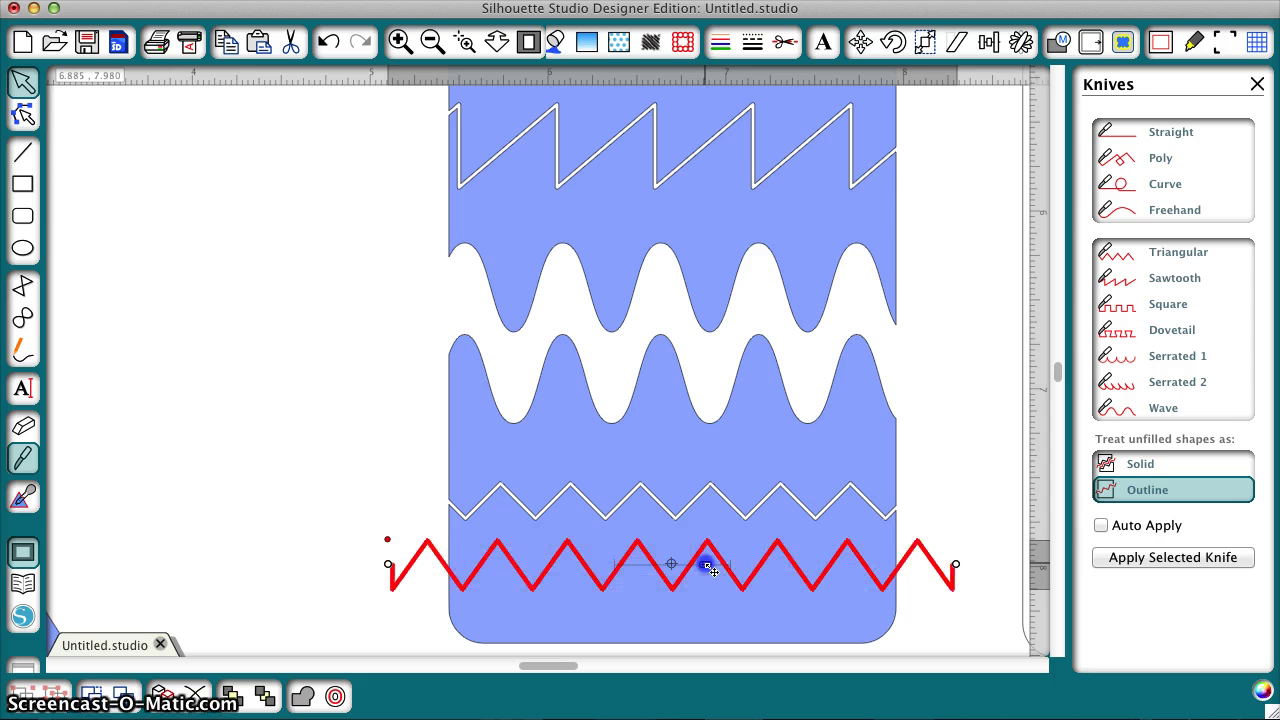
Step: Give the zigzag knife line 10.25 pt thickness and sharp Corner-style corners, then reselect the Knife tool
{"action": "left_click", "coordinate": [752, 42]}
{"action": "left_click_drag", "start_coordinate": [1100, 283], "coordinate": [1146, 287]}
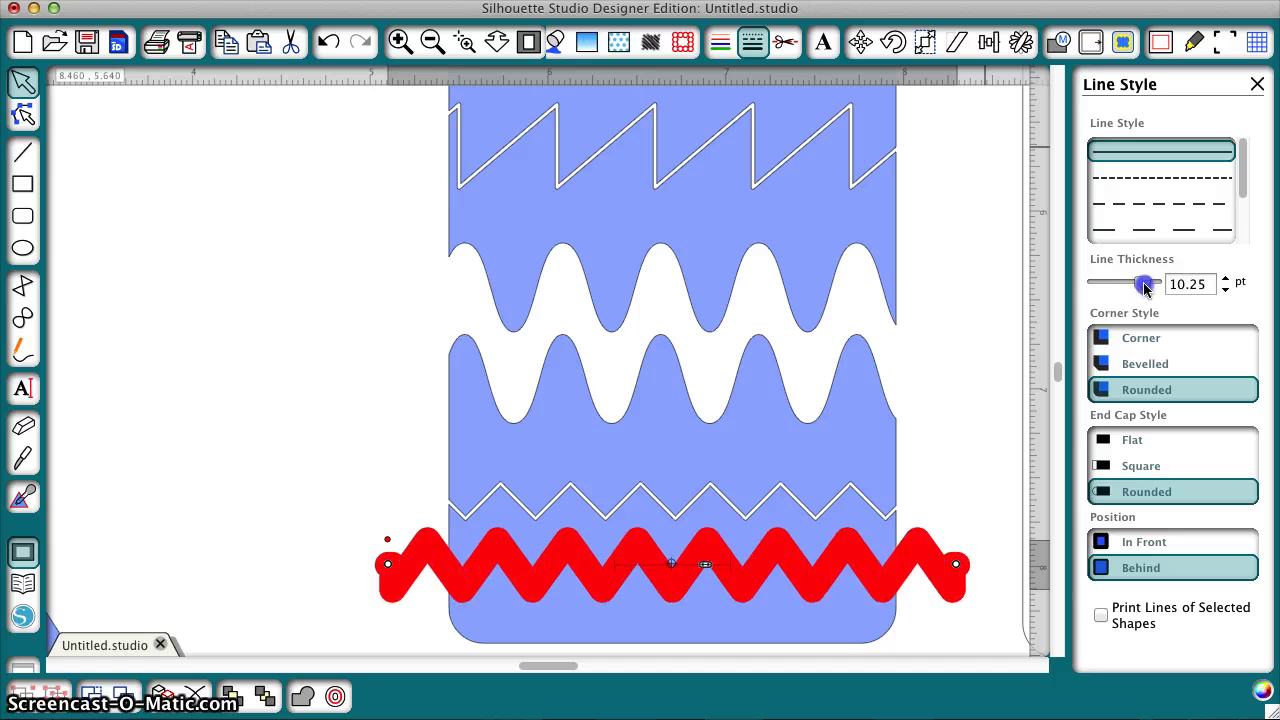
{"action": "left_click", "coordinate": [1136, 343]}
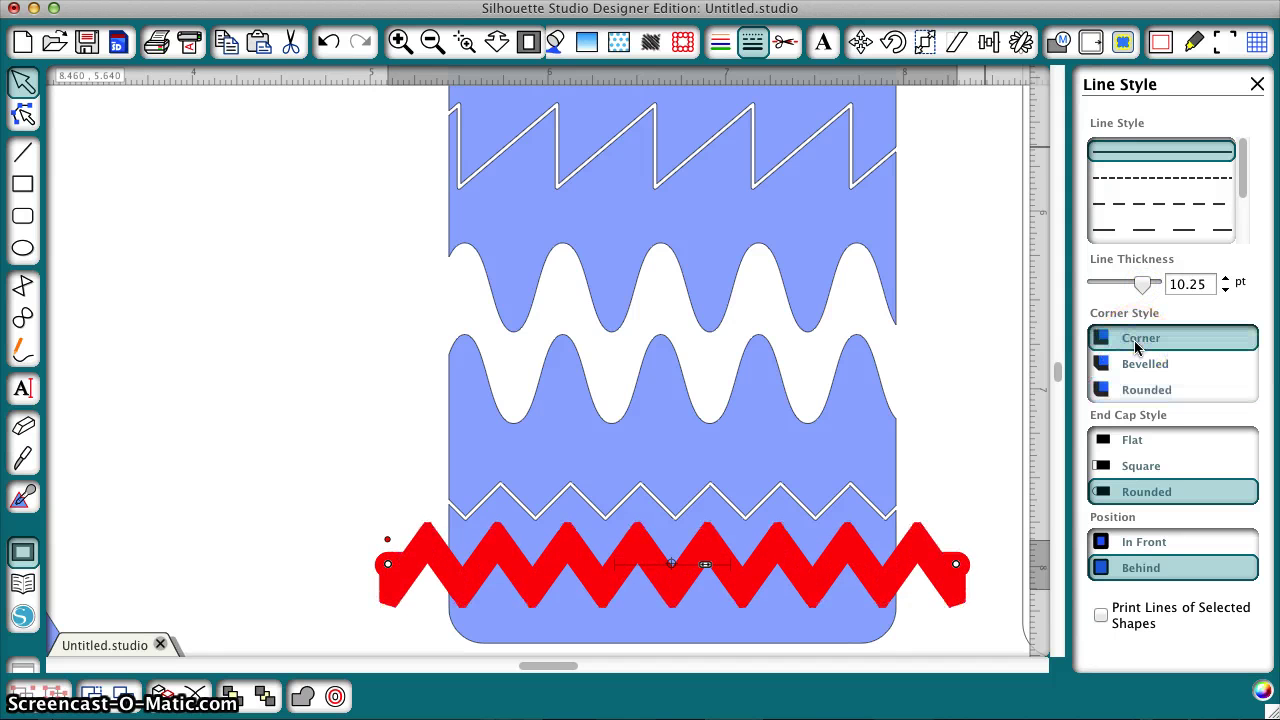
{"action": "left_click", "coordinate": [1143, 363]}
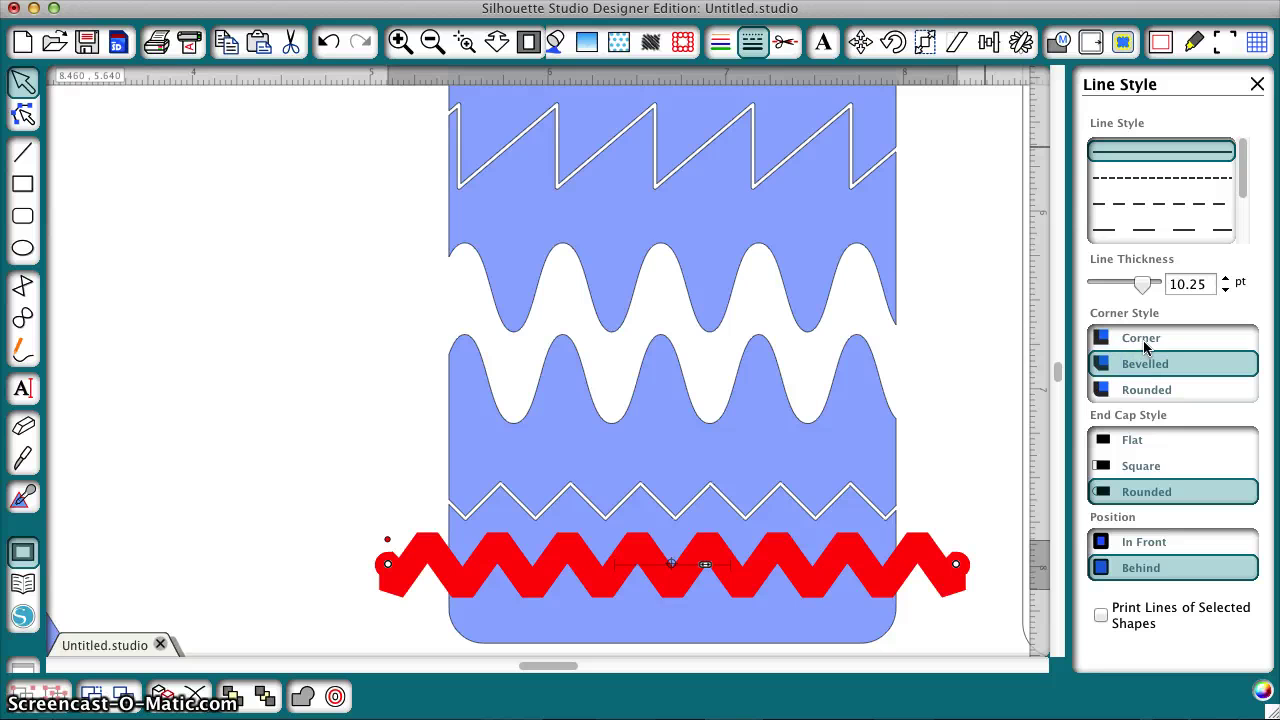
{"action": "left_click", "coordinate": [1145, 343]}
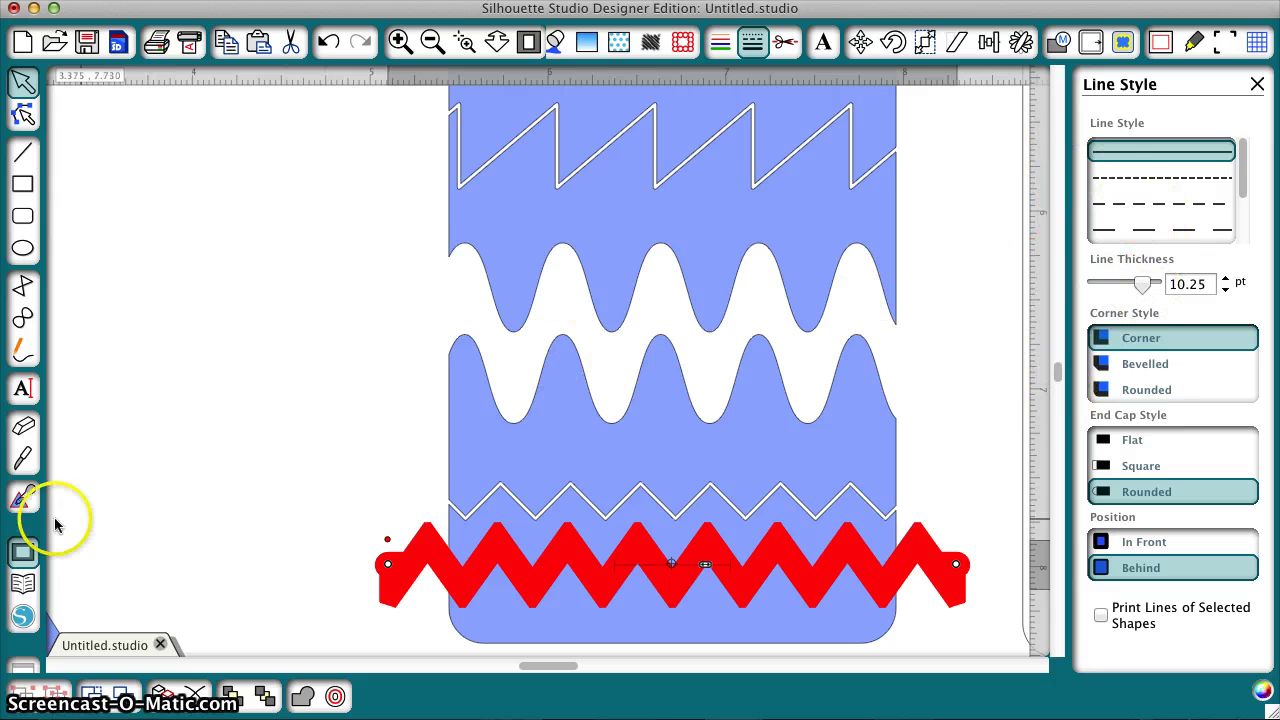
{"action": "left_click", "coordinate": [24, 462]}
{"action": "left_click_drag", "start_coordinate": [130, 470], "coordinate": [396, 597]}
Step: Apply the thick zigzag knife line to carve a wide zigzag gap near the blue panel's bottom
{"action": "left_click", "coordinate": [22, 88]}
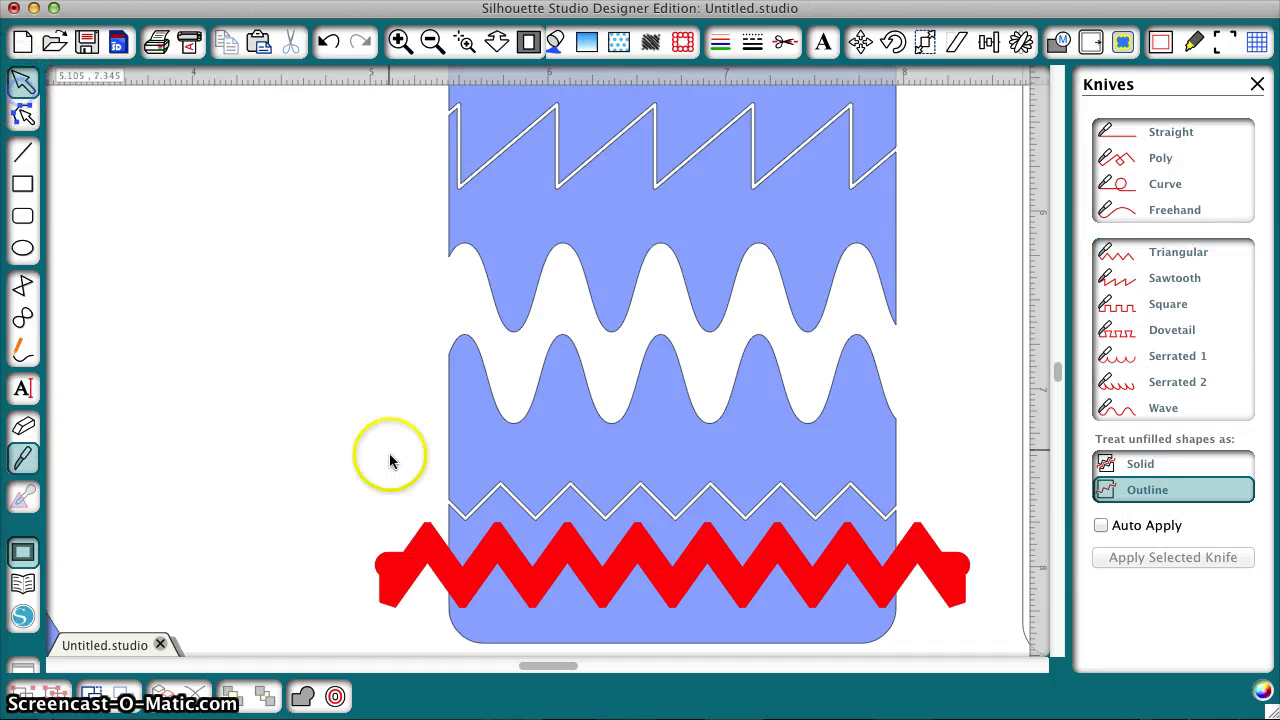
{"action": "left_click", "coordinate": [422, 550]}
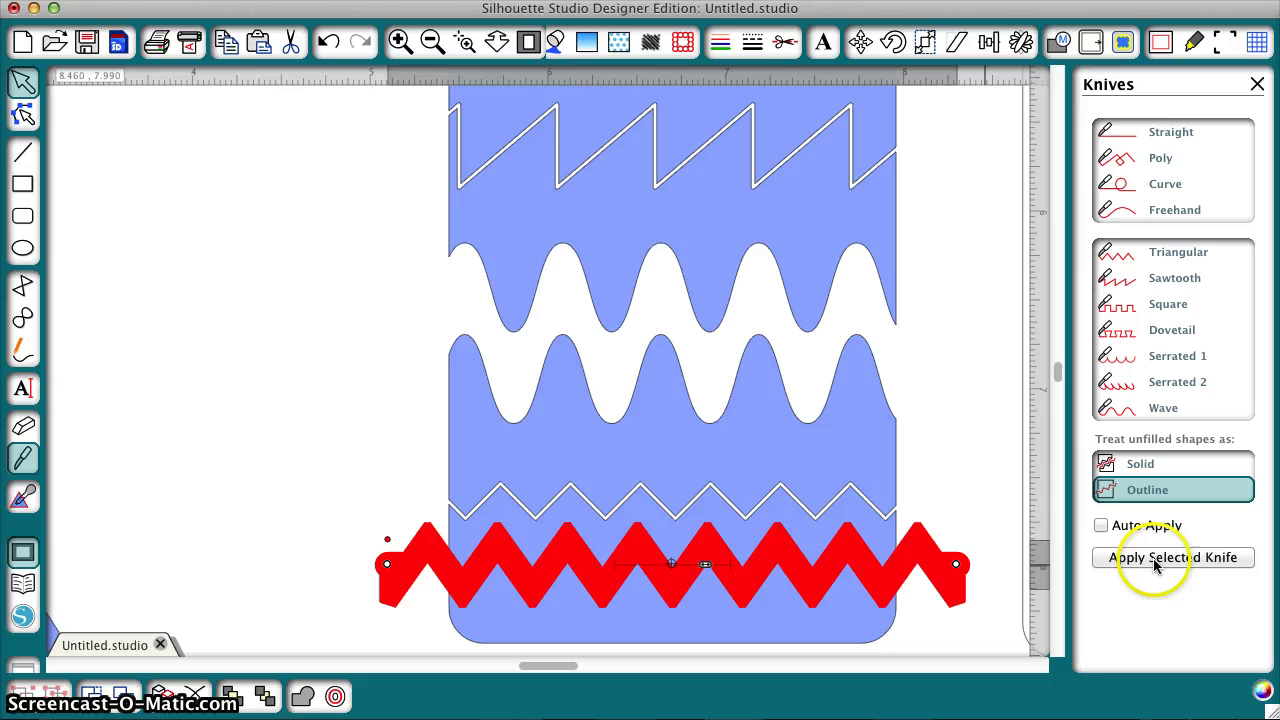
{"action": "left_click", "coordinate": [1155, 558]}
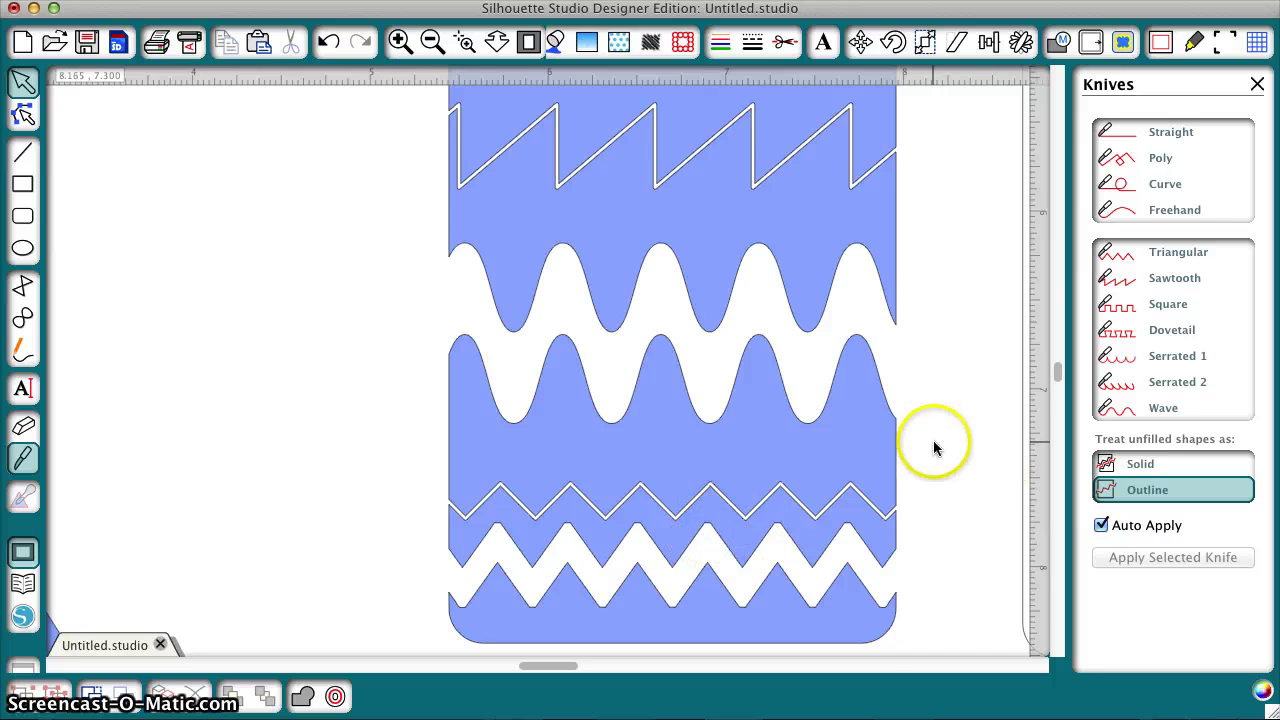
Step: With Auto Apply off, draw a tall-peaked Triangular knife line across the blue panel's top
{"action": "scroll", "coordinate": [934, 443], "scroll_direction": "up", "scroll_amount": 5}
{"action": "scroll", "coordinate": [936, 449], "scroll_direction": "up", "scroll_amount": 7}
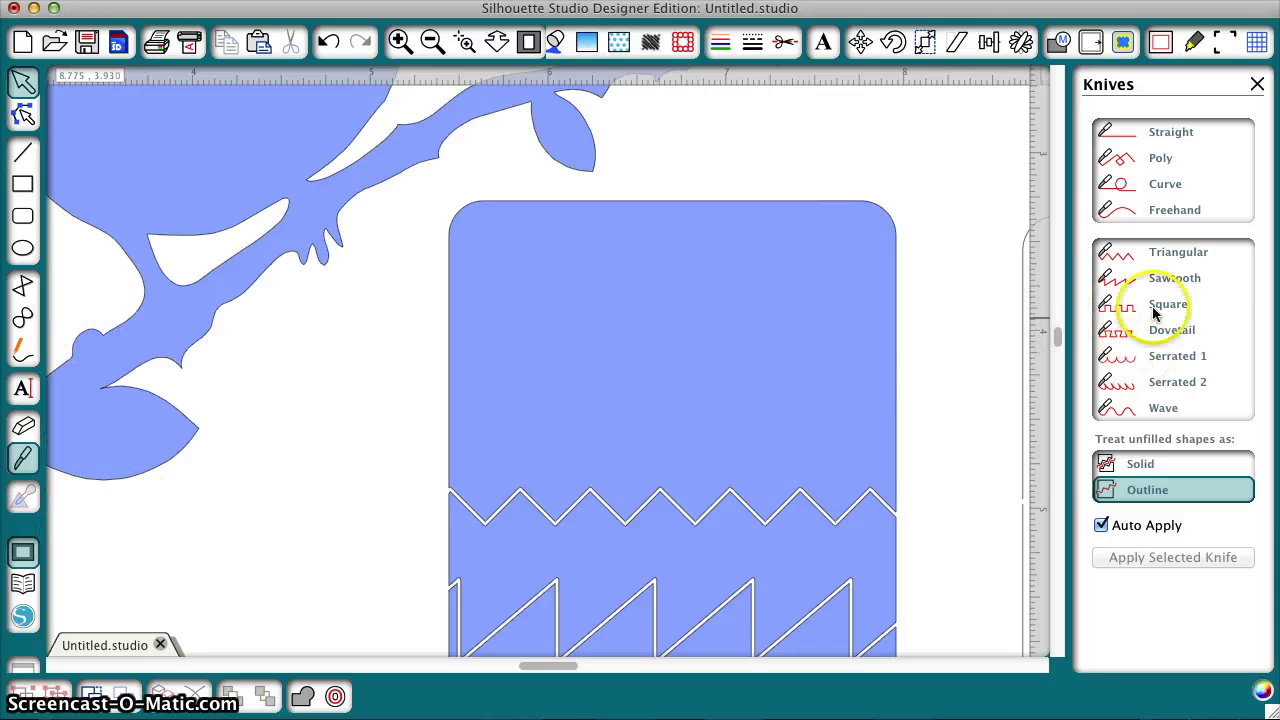
{"action": "left_click", "coordinate": [1165, 252]}
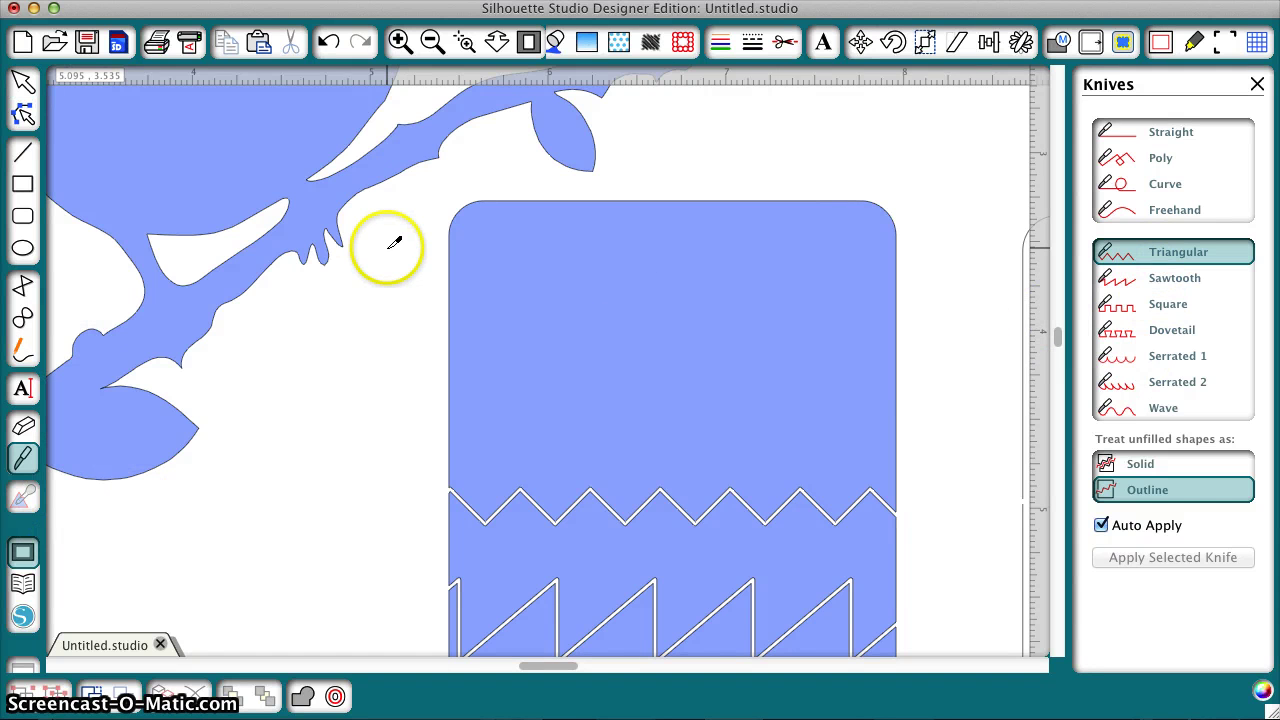
{"action": "left_click", "coordinate": [1101, 525]}
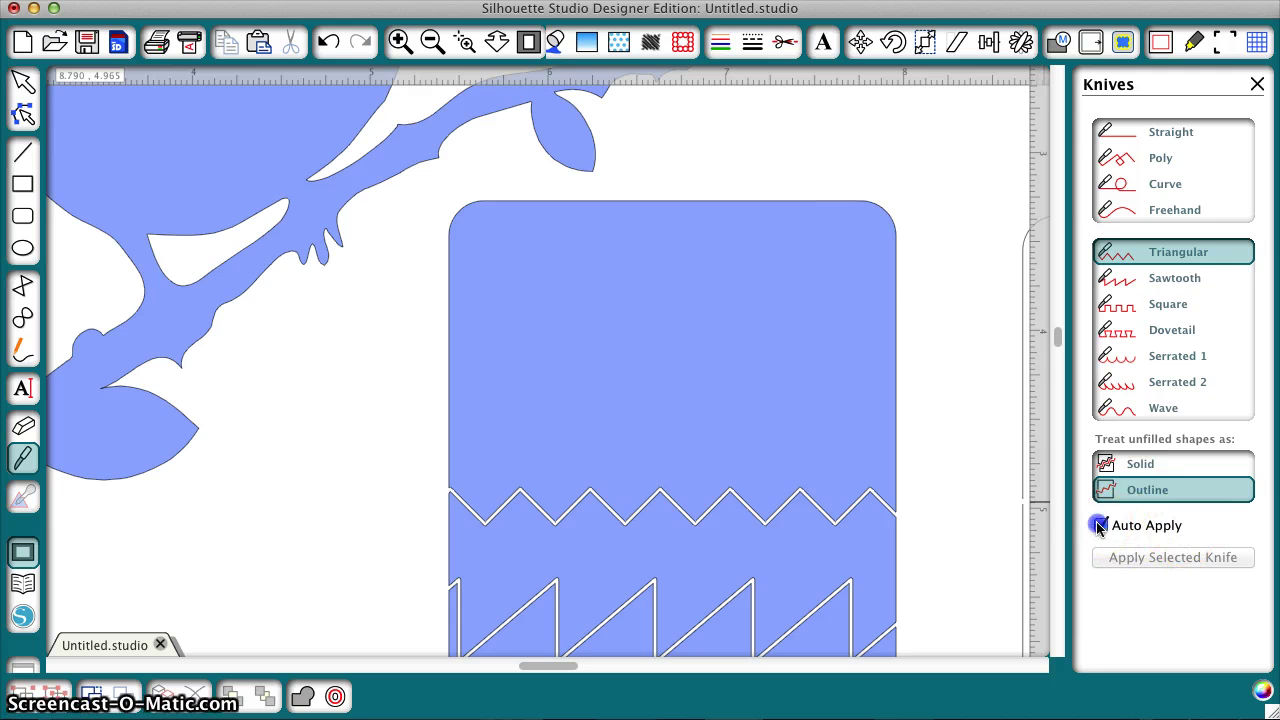
{"action": "left_click_drag", "start_coordinate": [397, 250], "coordinate": [970, 260]}
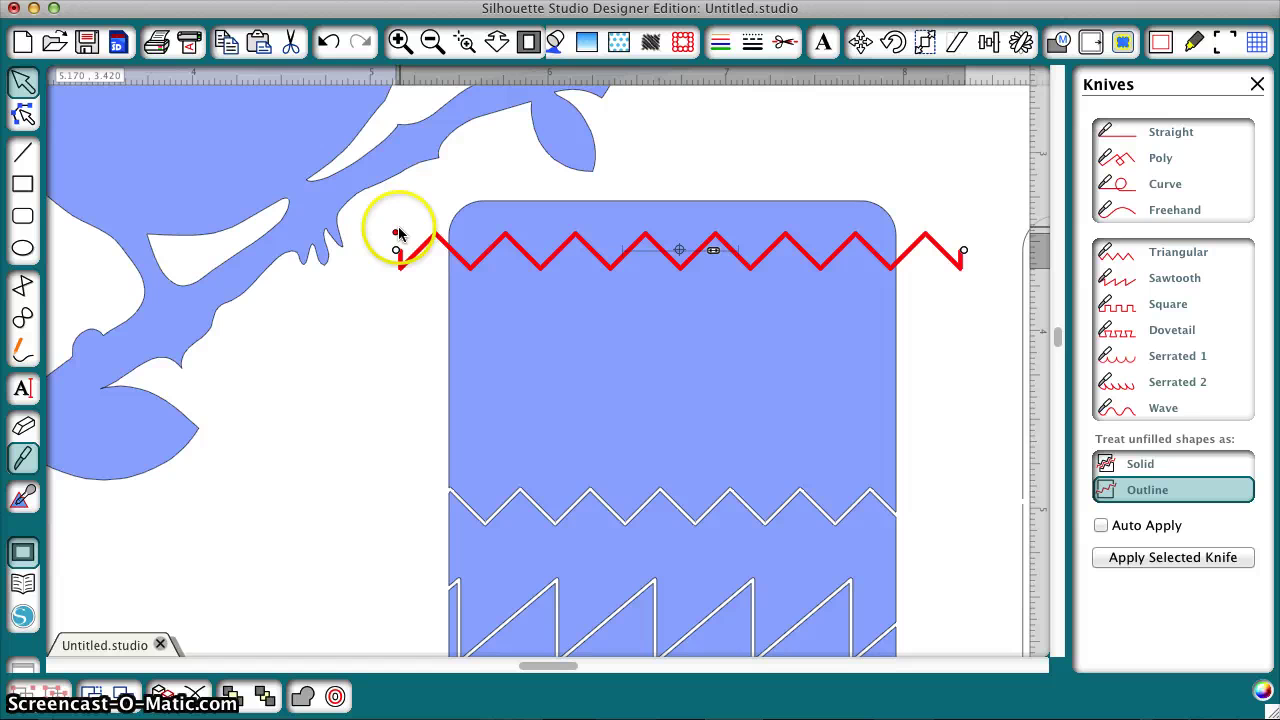
{"action": "left_click_drag", "start_coordinate": [398, 240], "coordinate": [400, 230]}
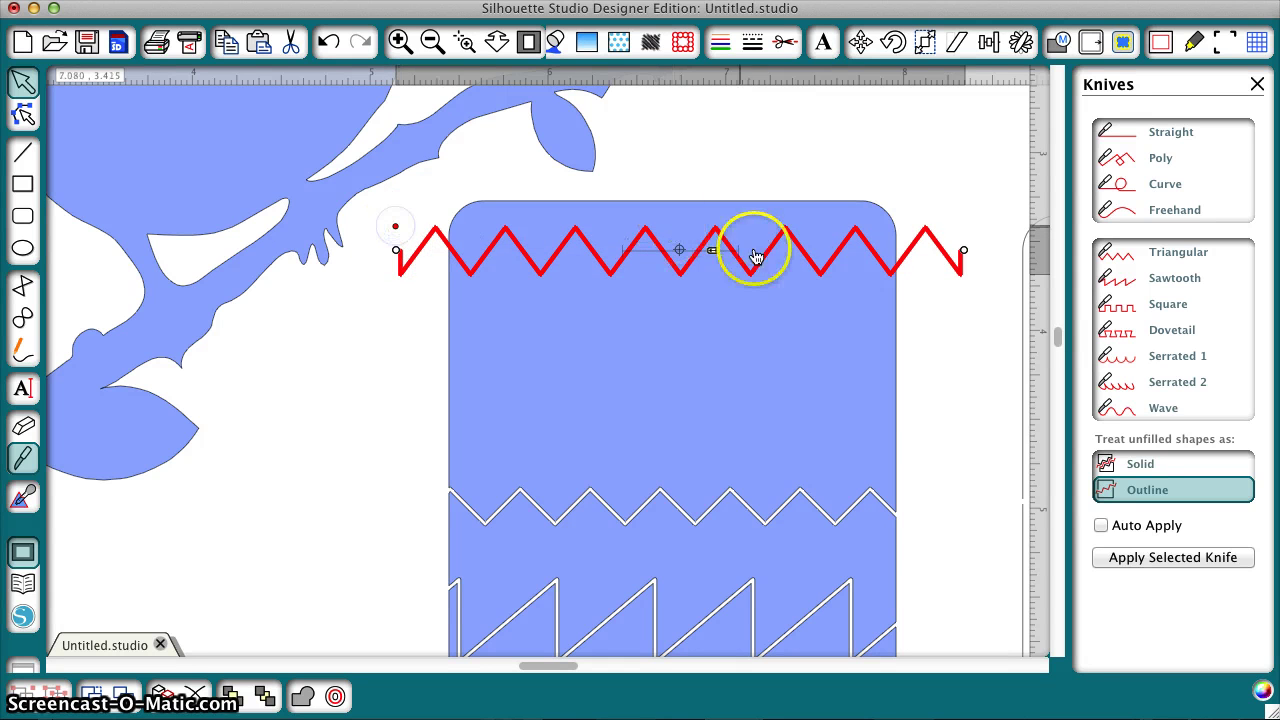
Step: Replicate the zigzag knife line into a Column of Three stacked copies
{"action": "left_click", "coordinate": [1021, 43]}
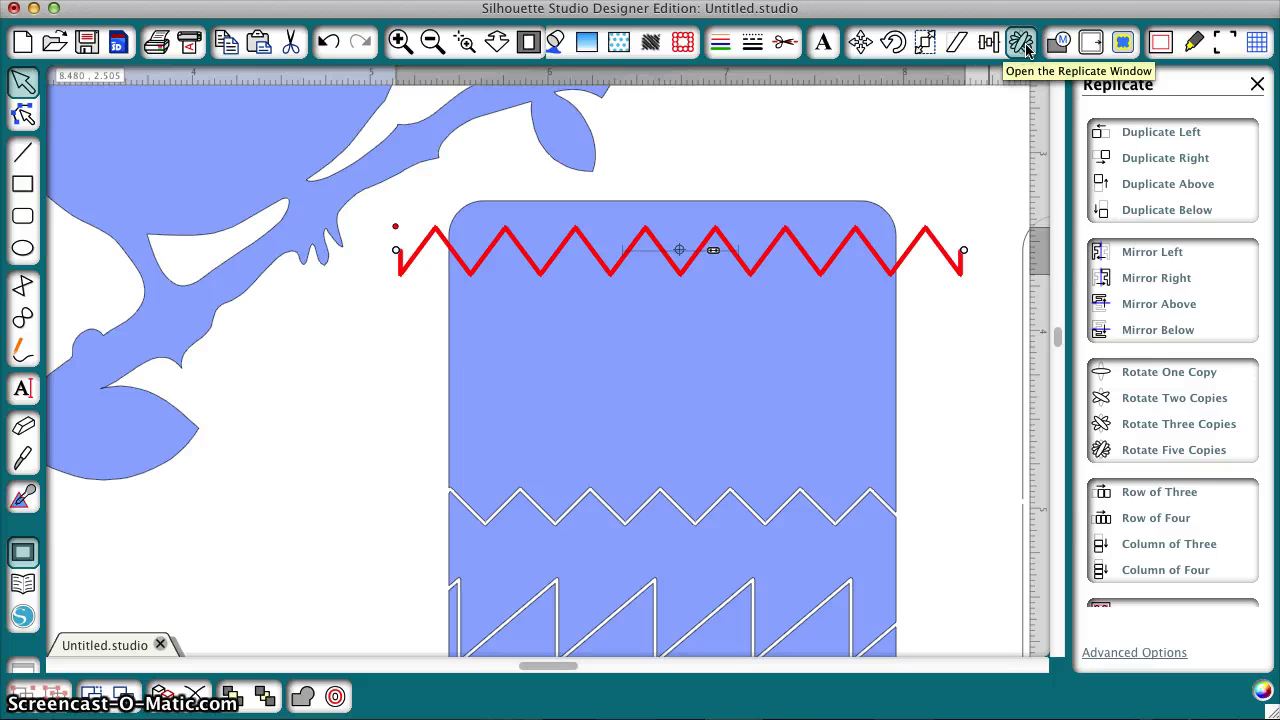
{"action": "left_click_drag", "start_coordinate": [1034, 391], "coordinate": [1030, 427]}
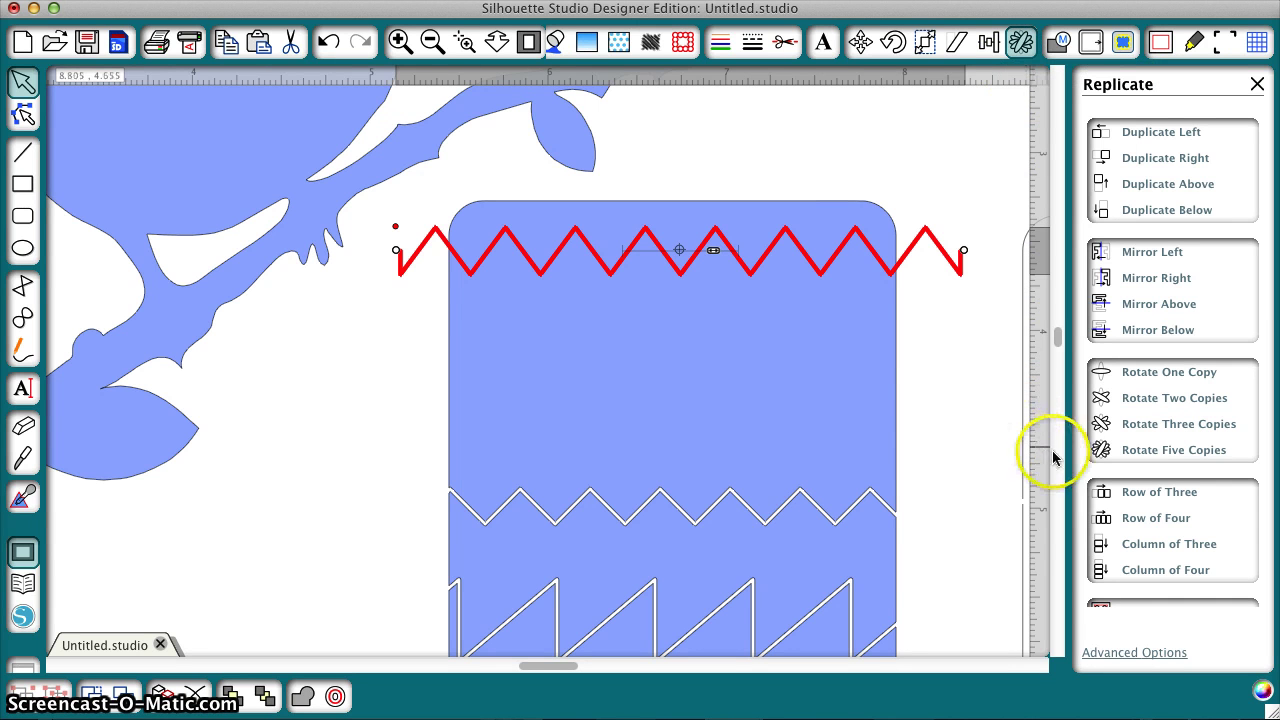
{"action": "left_click", "coordinate": [1177, 543]}
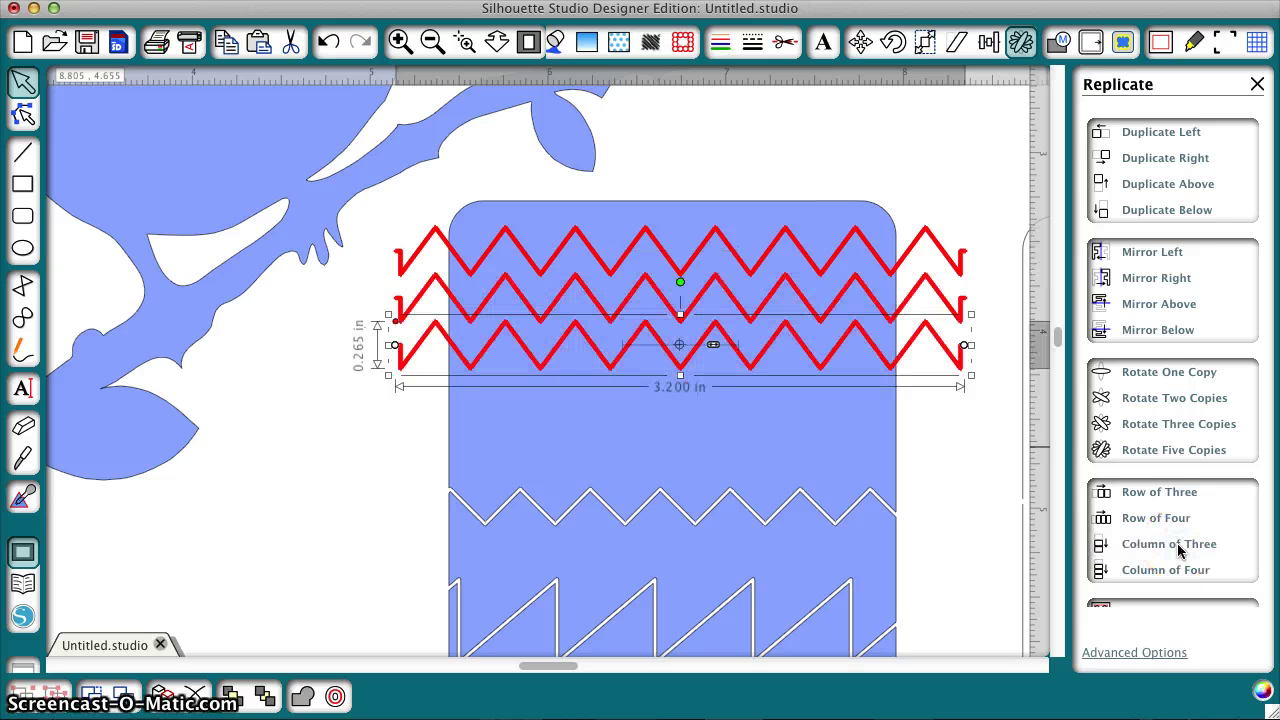
{"action": "left_click", "coordinate": [960, 302], "text": "shift"}
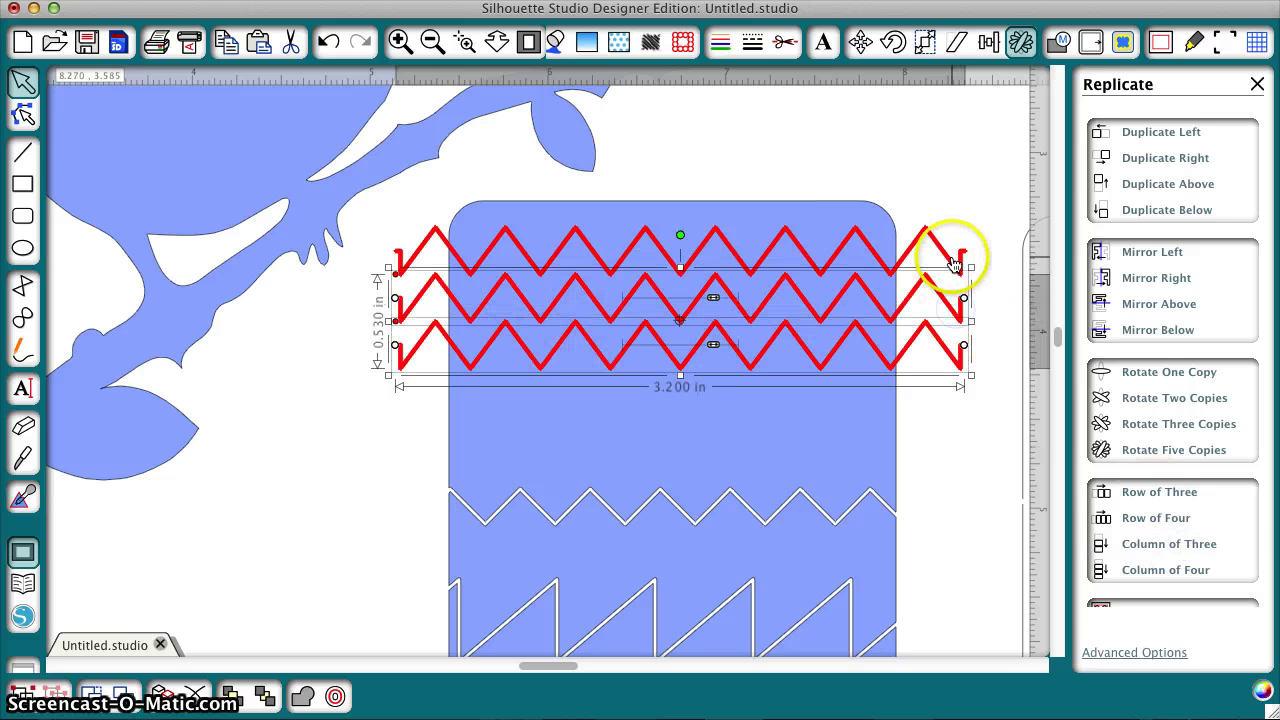
{"action": "left_click", "coordinate": [953, 263], "text": "shift"}
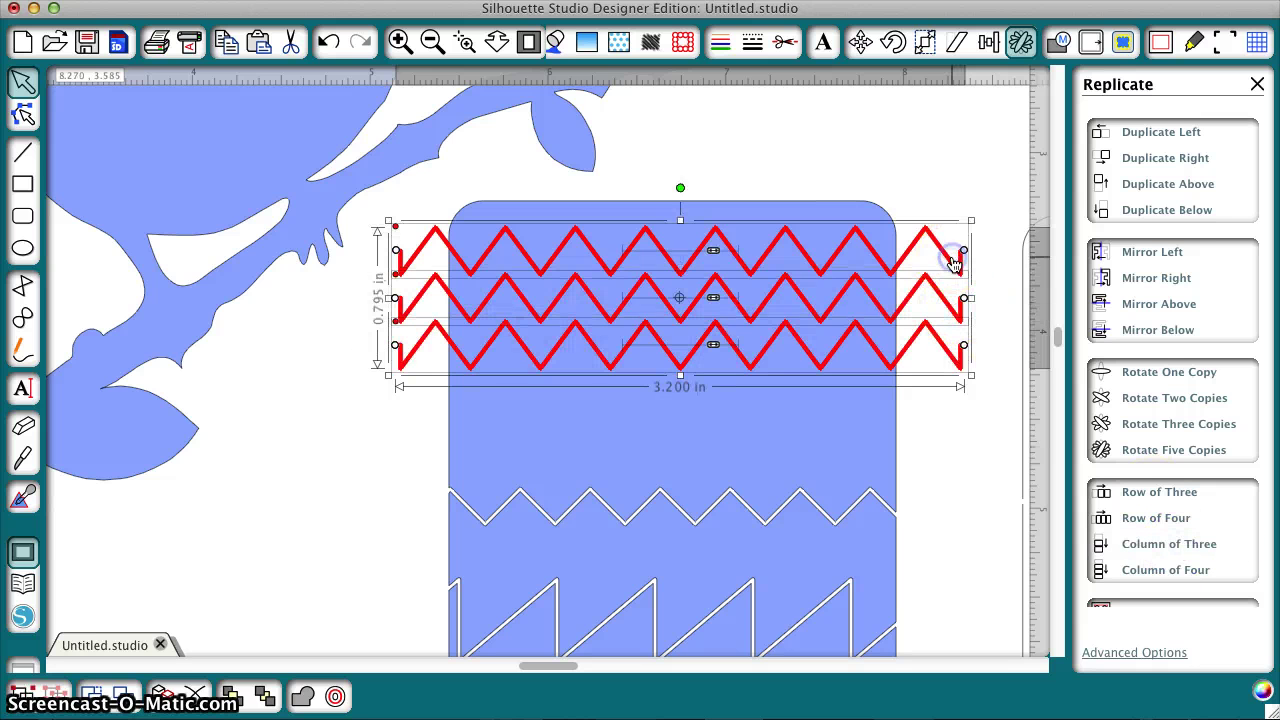
Step: Cut the panel along all three zigzag lines and delete the strip between the top two
{"action": "left_click", "coordinate": [22, 460]}
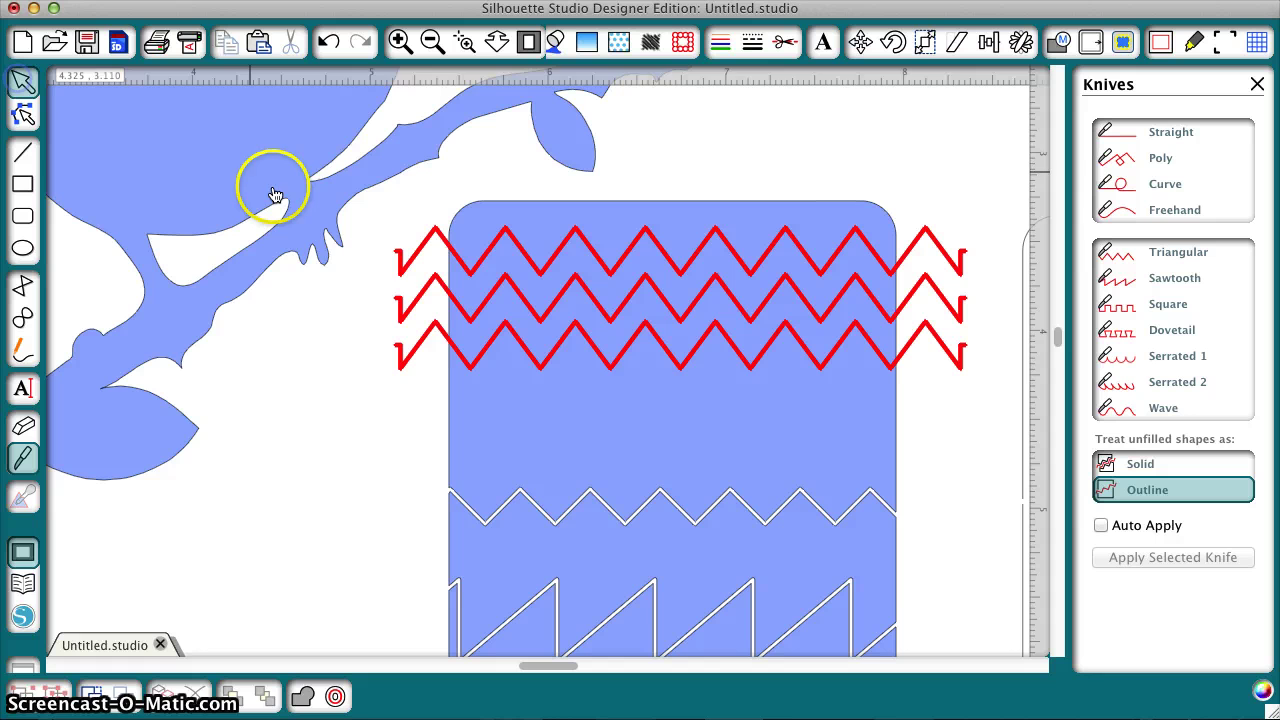
{"action": "left_click", "coordinate": [406, 252]}
{"action": "left_click", "coordinate": [406, 291], "text": "shift"}
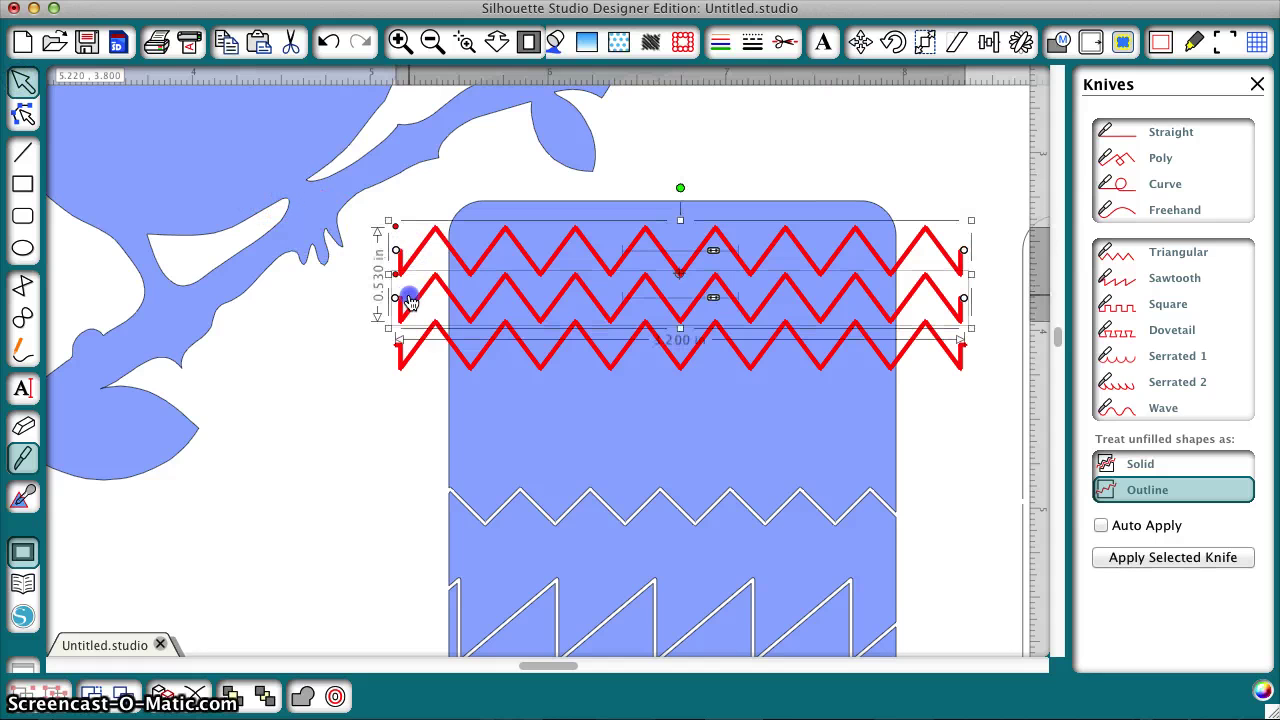
{"action": "left_click", "coordinate": [410, 358], "text": "shift"}
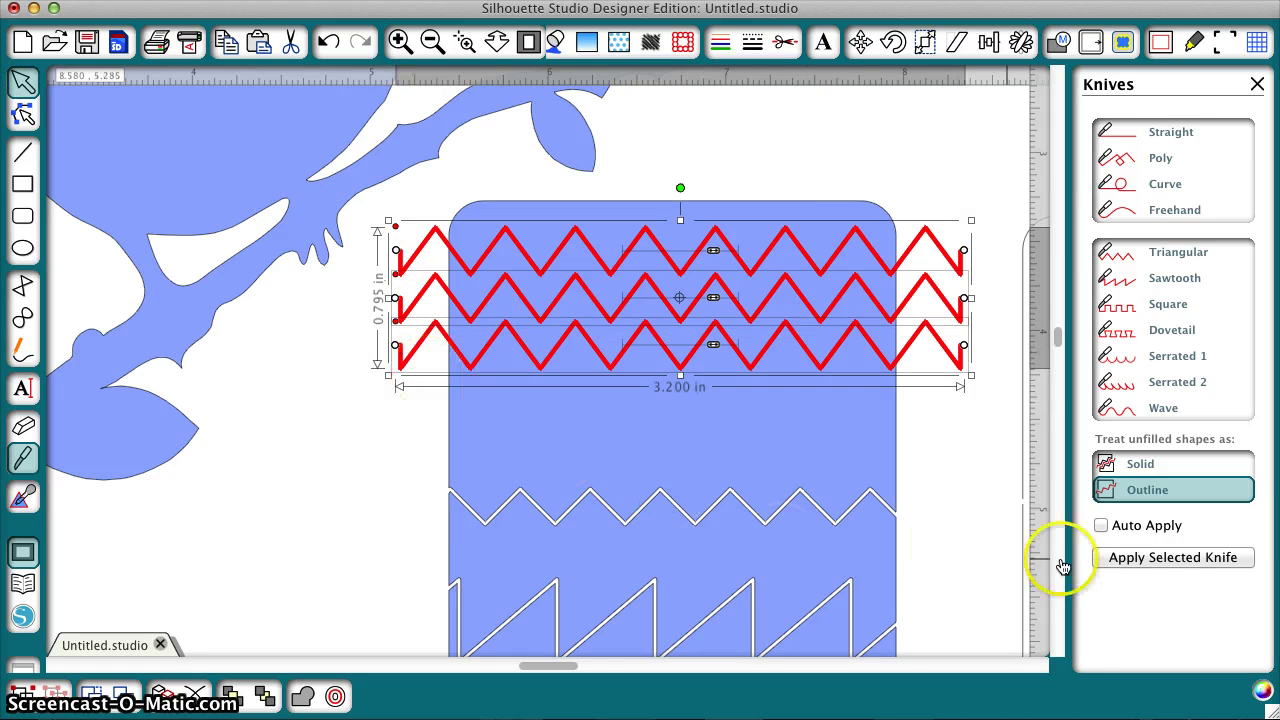
{"action": "left_click", "coordinate": [1145, 558]}
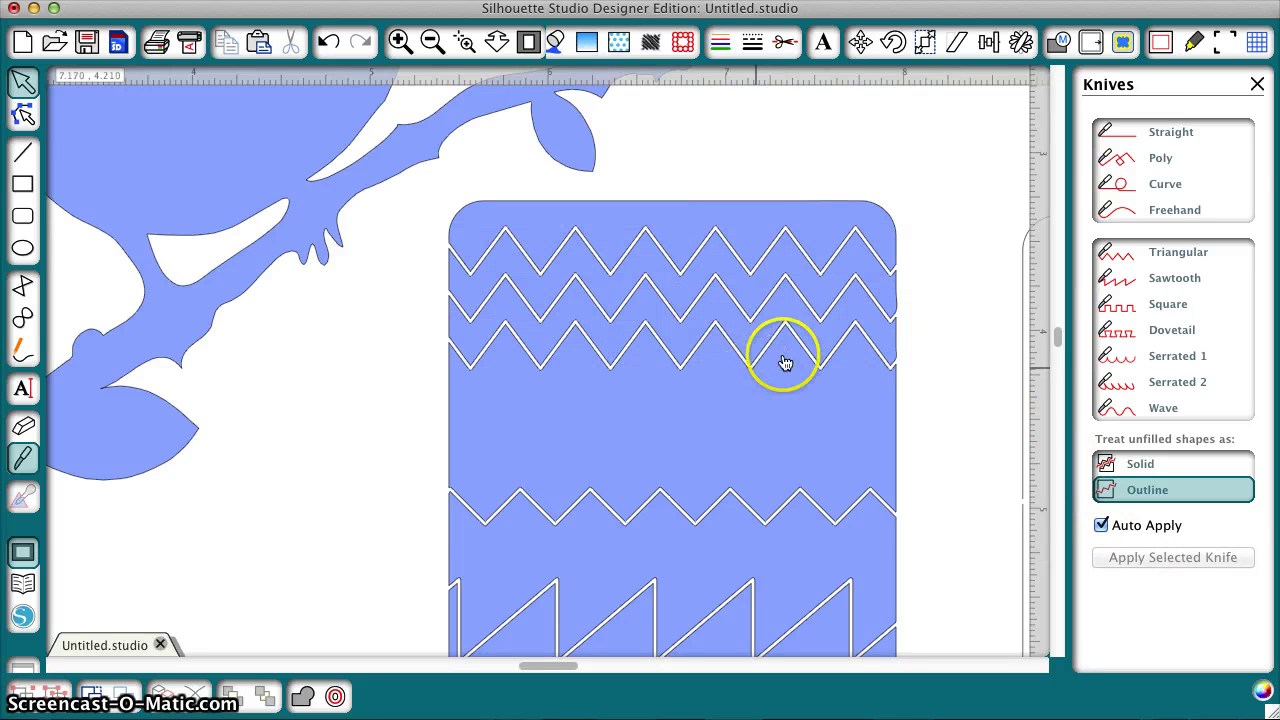
{"action": "left_click", "coordinate": [737, 285]}
{"action": "key", "text": "Delete"}
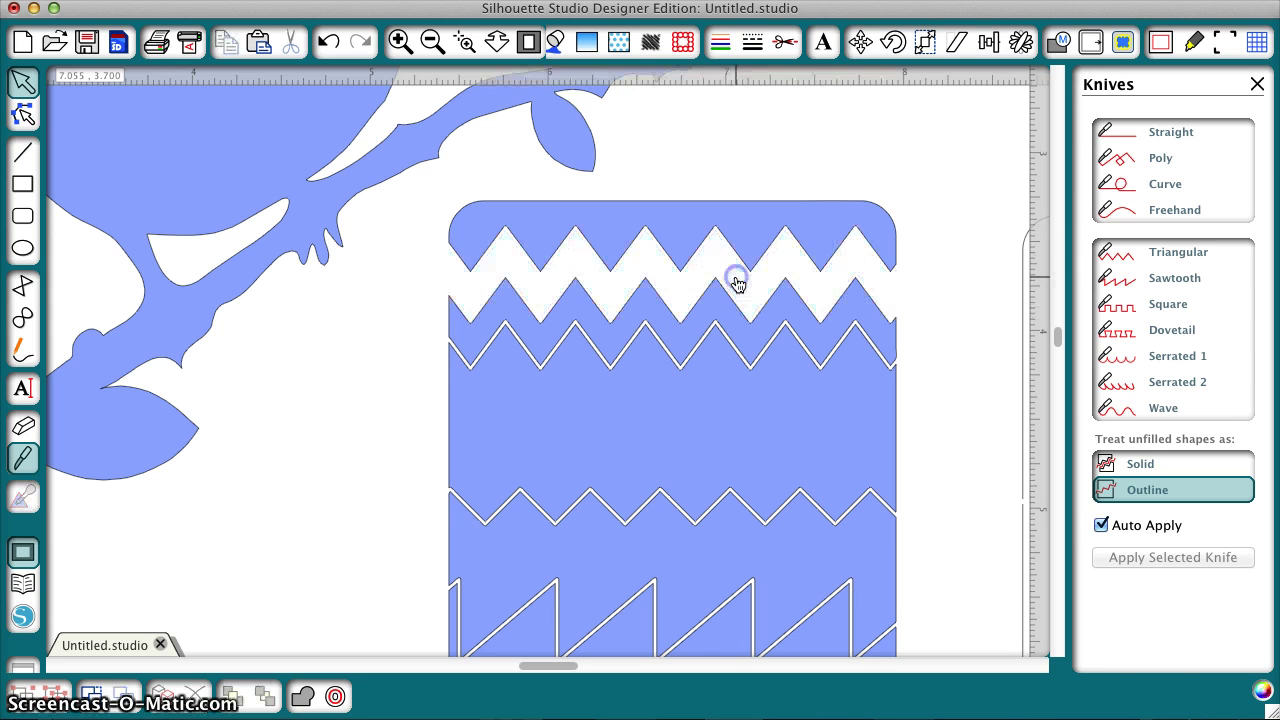
{"action": "left_click_drag", "start_coordinate": [736, 343], "coordinate": [735, 388]}
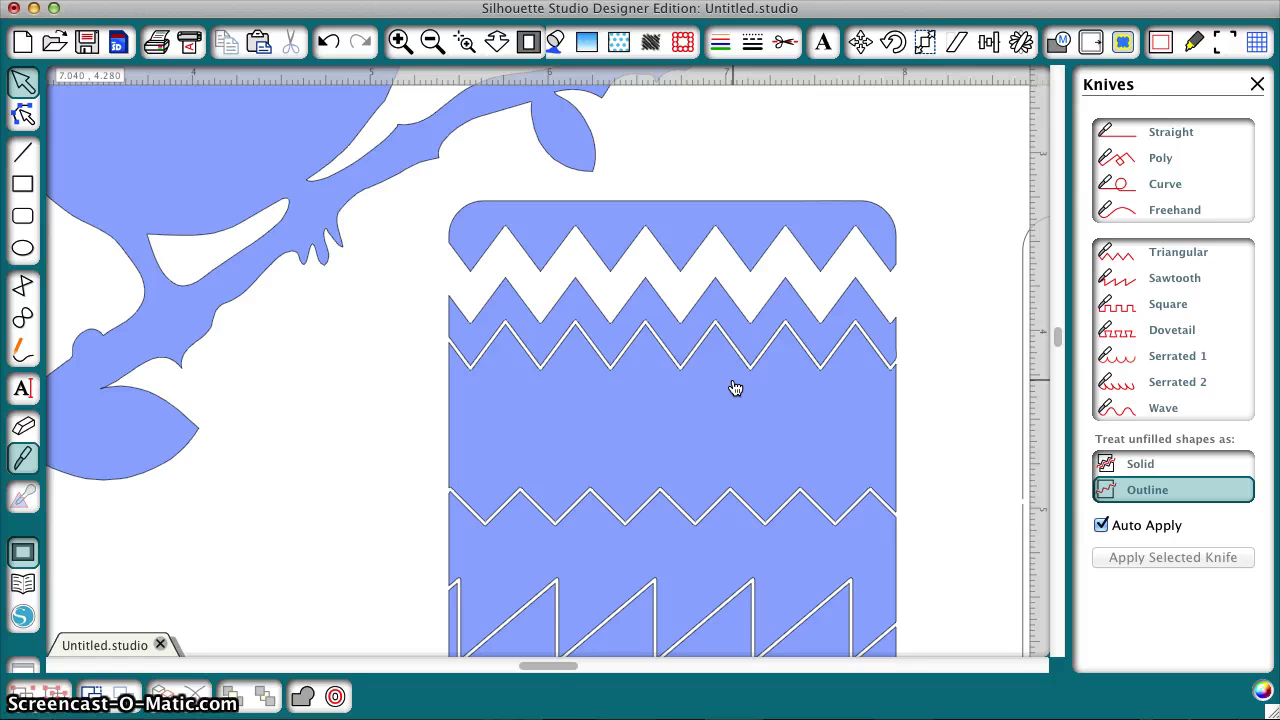
Step: Zoom out, then draw an unapplied Curve knife line from the branch across the bird's belly
{"action": "left_click_drag", "start_coordinate": [551, 663], "coordinate": [510, 663]}
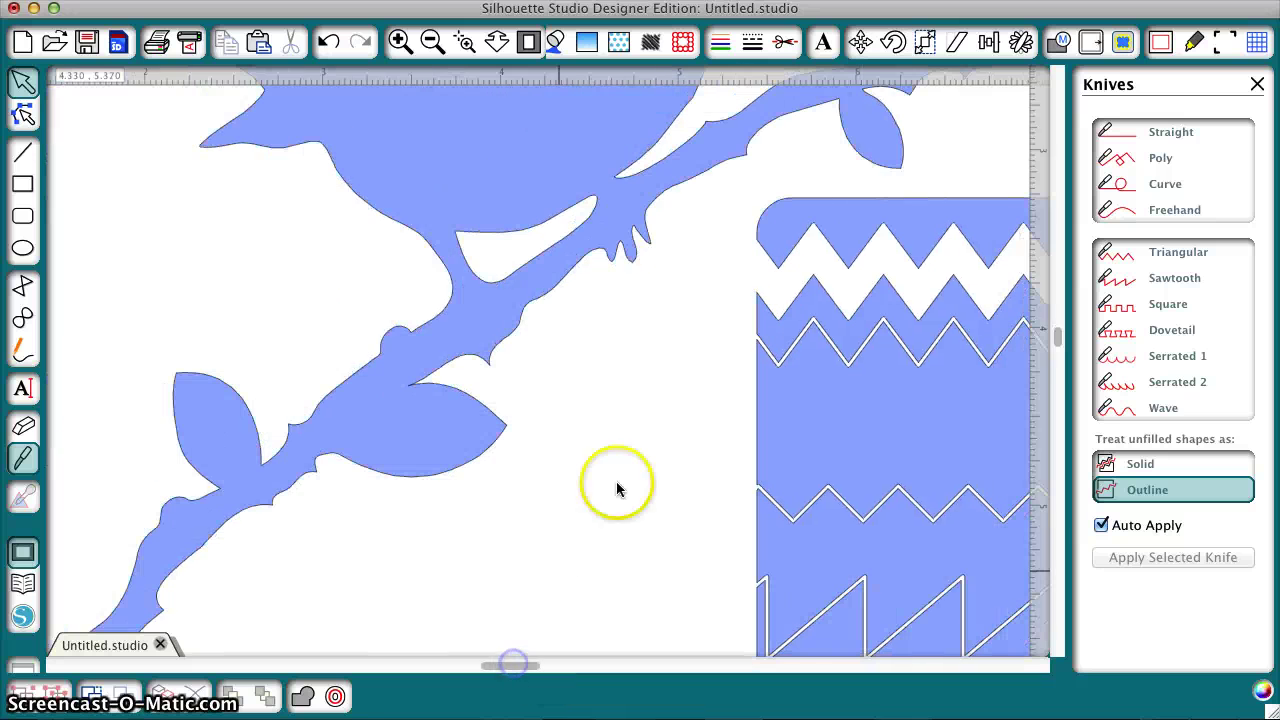
{"action": "left_click", "coordinate": [430, 43]}
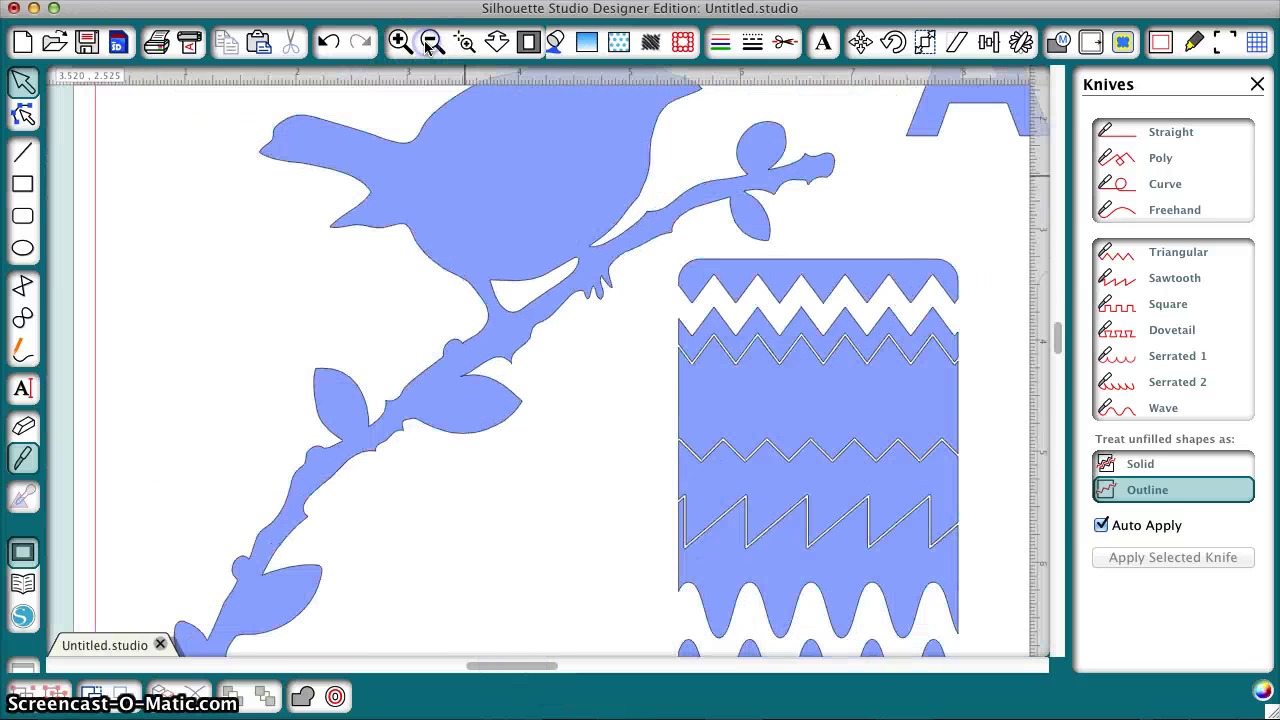
{"action": "left_click", "coordinate": [430, 43]}
{"action": "mouse_move", "coordinate": [674, 191]}
{"action": "left_mouse_down"}
{"action": "mouse_move", "coordinate": [714, 240]}
{"action": "mouse_move", "coordinate": [698, 265]}
{"action": "left_mouse_up"}
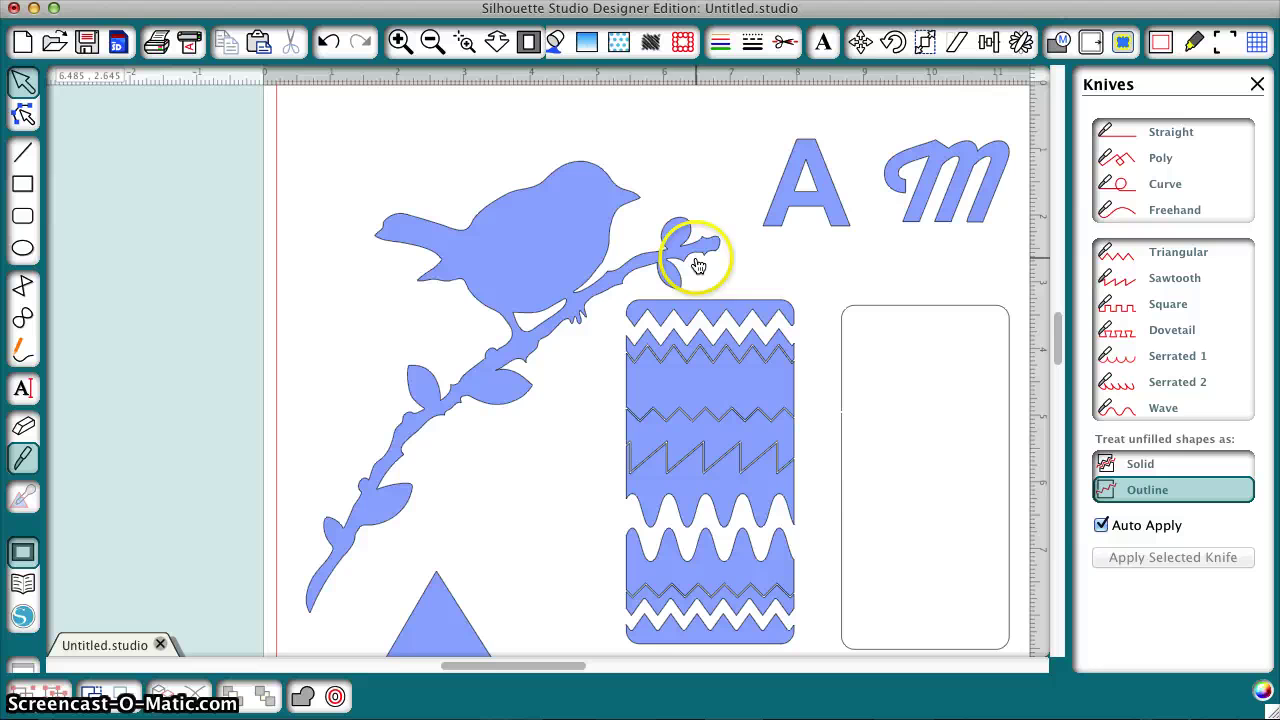
{"action": "left_click", "coordinate": [1118, 184]}
{"action": "left_click", "coordinate": [1108, 537]}
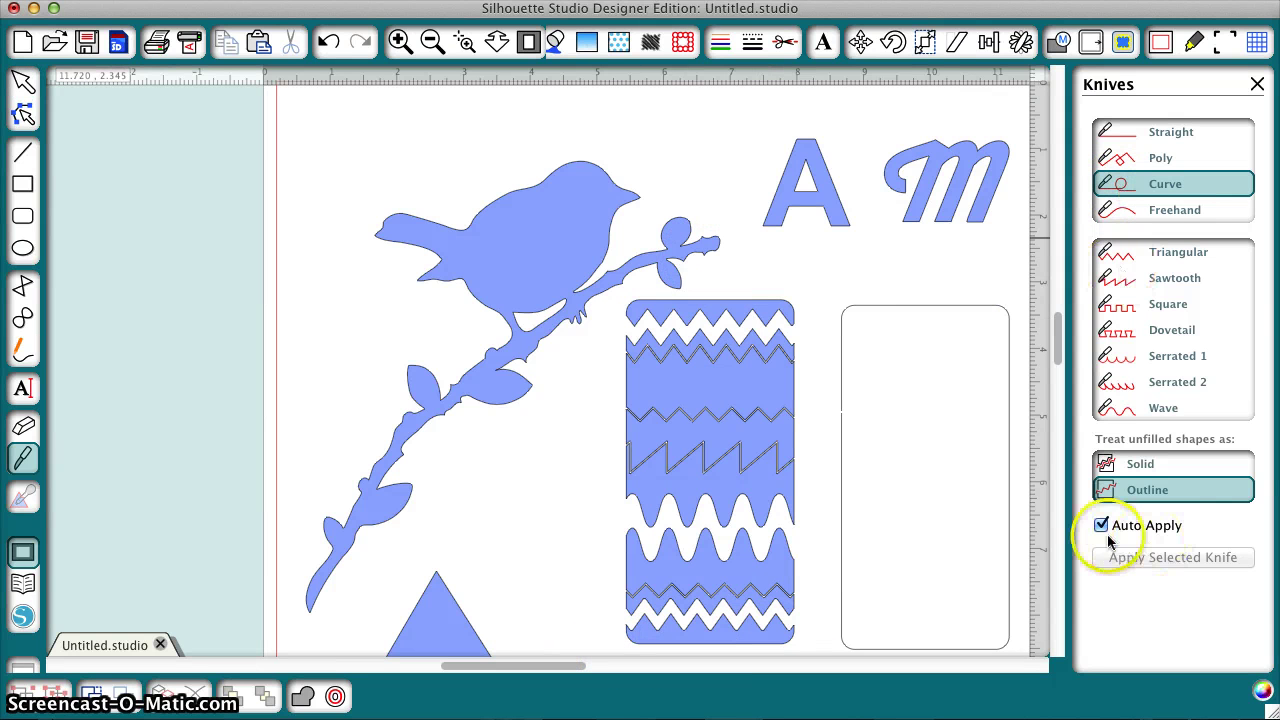
{"action": "left_click_drag", "start_coordinate": [700, 314], "coordinate": [624, 238]}
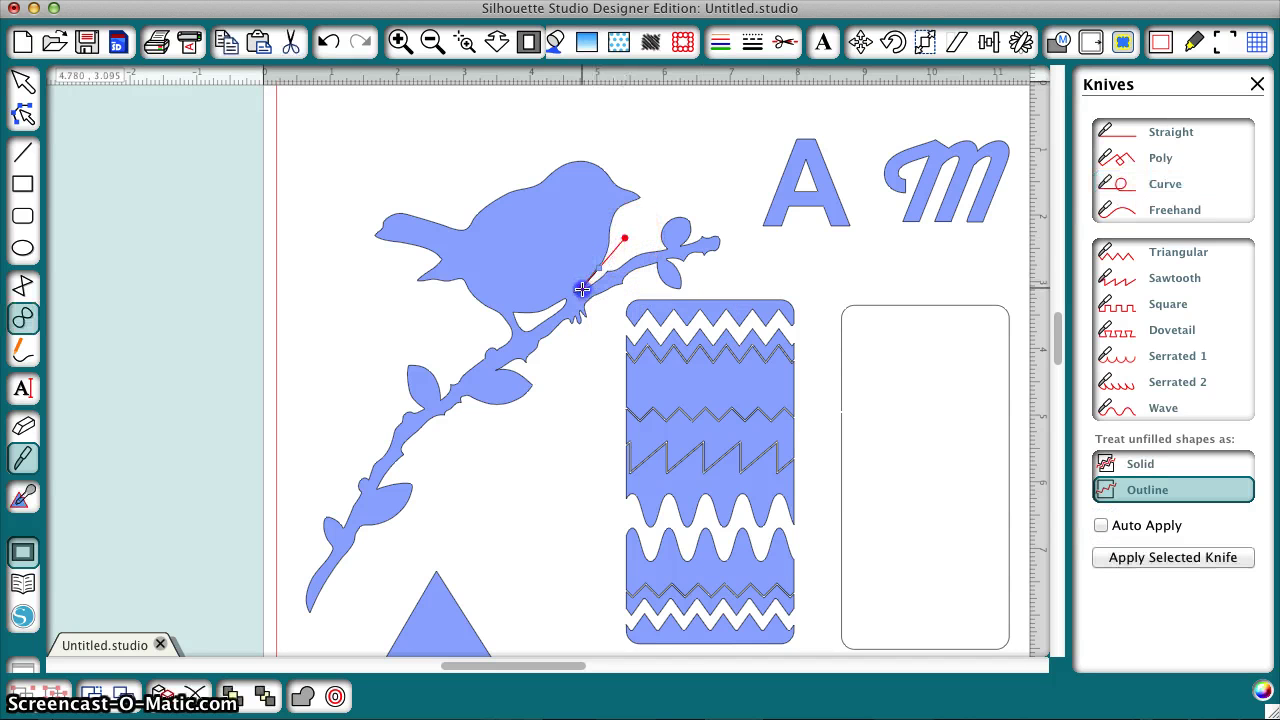
{"action": "left_click_drag", "start_coordinate": [563, 301], "coordinate": [446, 321]}
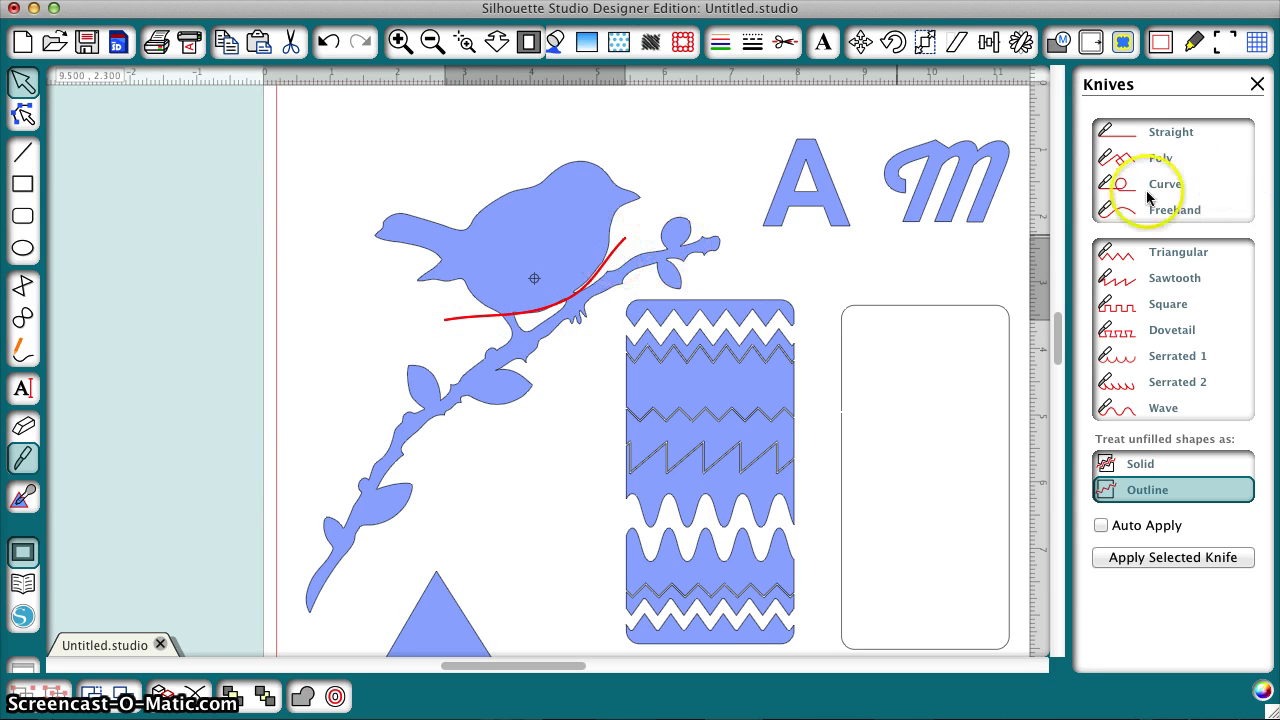
Step: Edit the knife curve's points so its bend follows the branch
{"action": "double_click", "coordinate": [610, 262]}
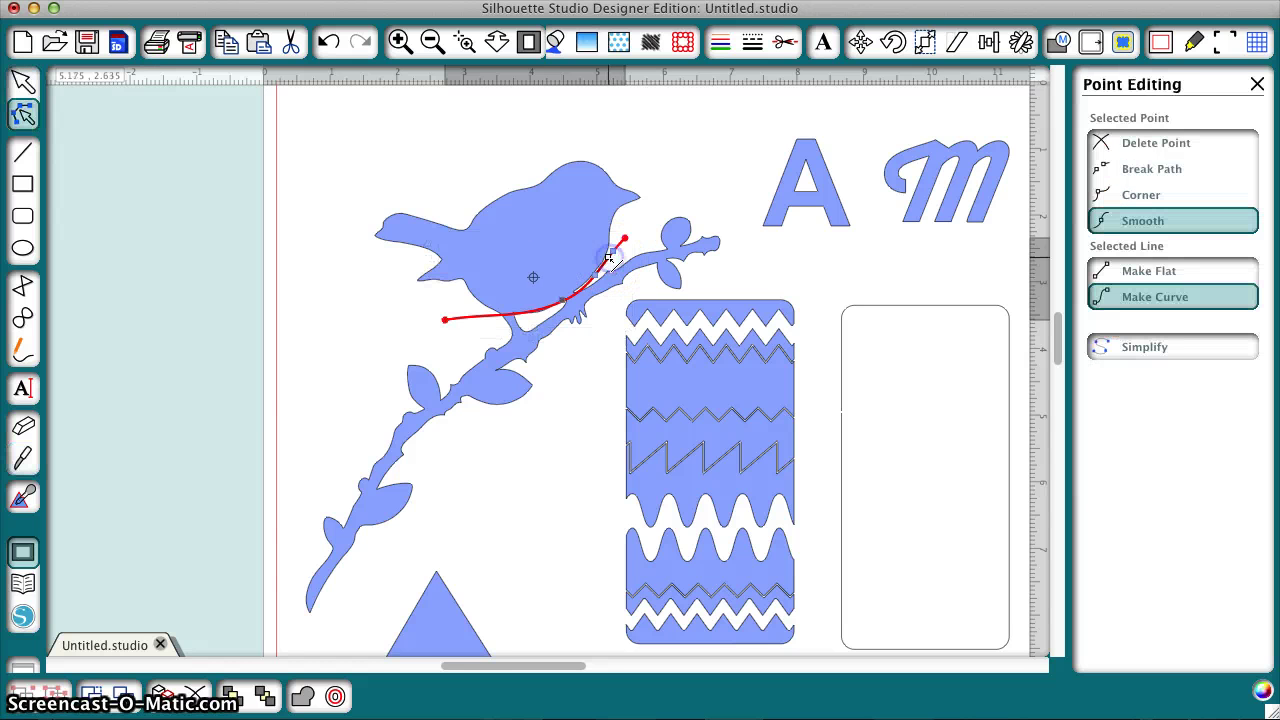
{"action": "left_click_drag", "start_coordinate": [588, 292], "coordinate": [507, 325]}
{"action": "left_click", "coordinate": [457, 331]}
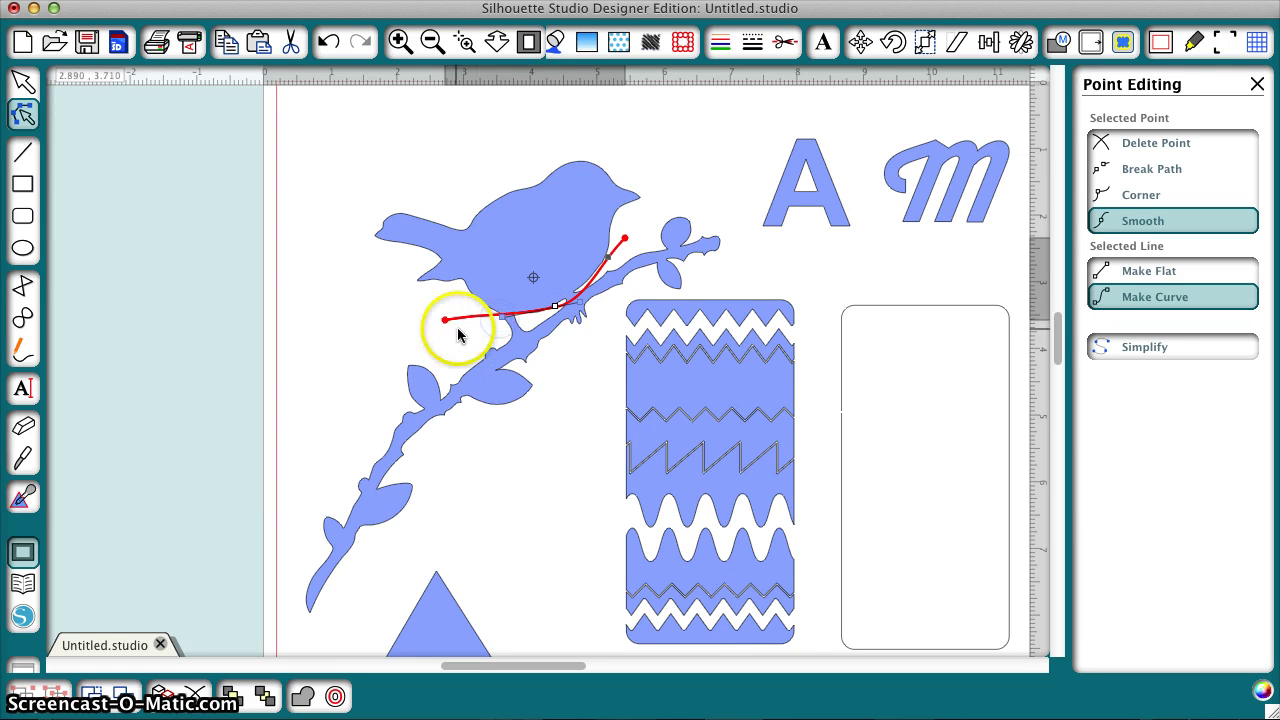
{"action": "left_click_drag", "start_coordinate": [608, 258], "coordinate": [578, 296]}
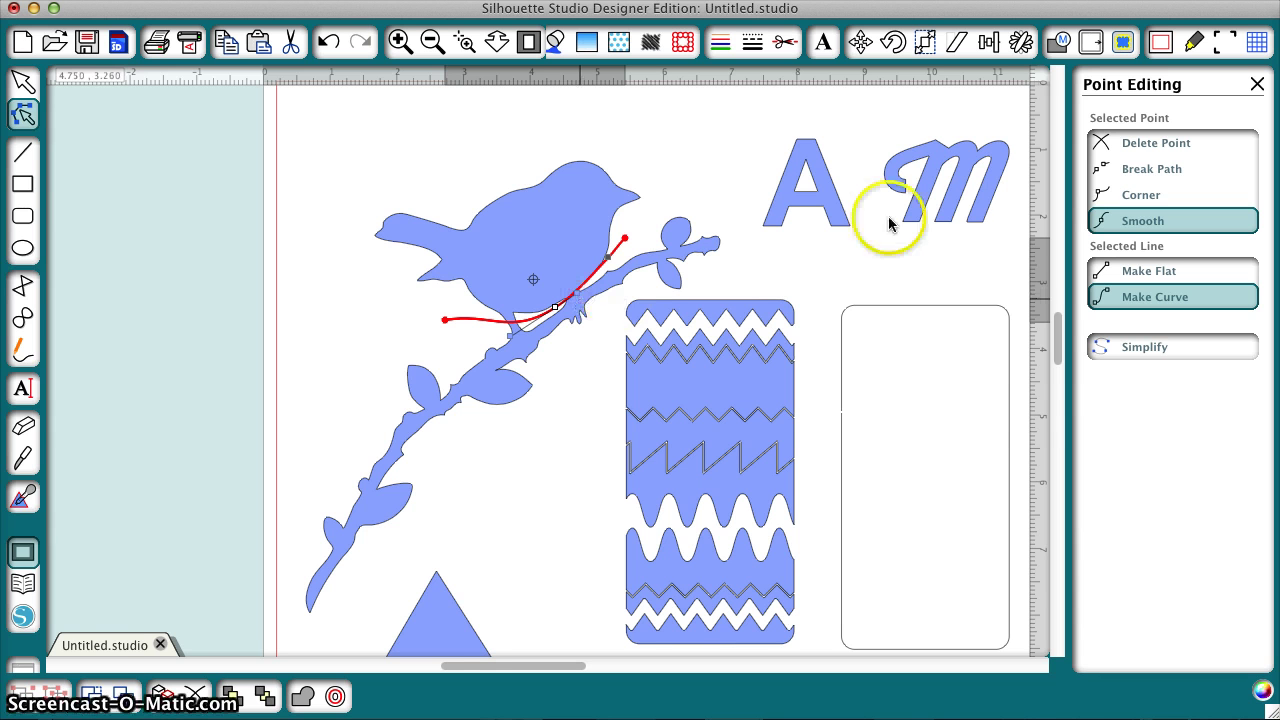
Step: Draw a short 0.435 in Straight knife line just above the letter A
{"action": "left_click", "coordinate": [23, 459]}
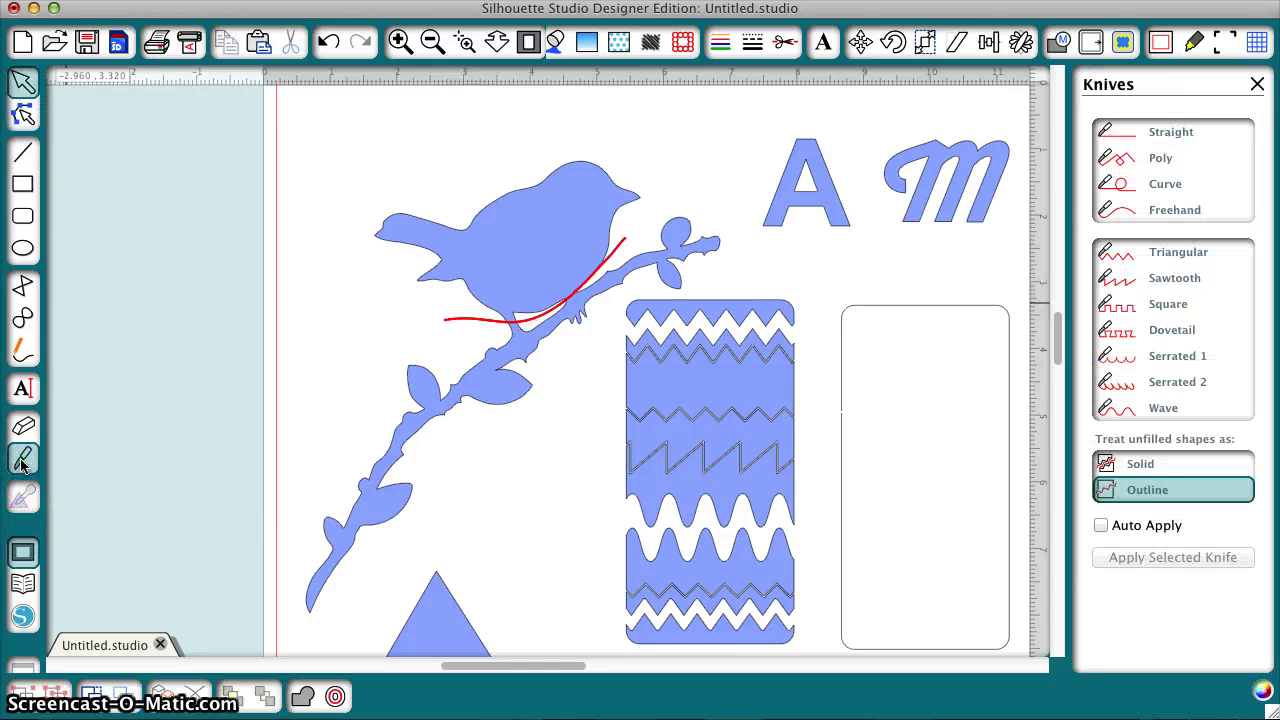
{"action": "left_click", "coordinate": [1155, 489]}
{"action": "left_click", "coordinate": [1108, 530]}
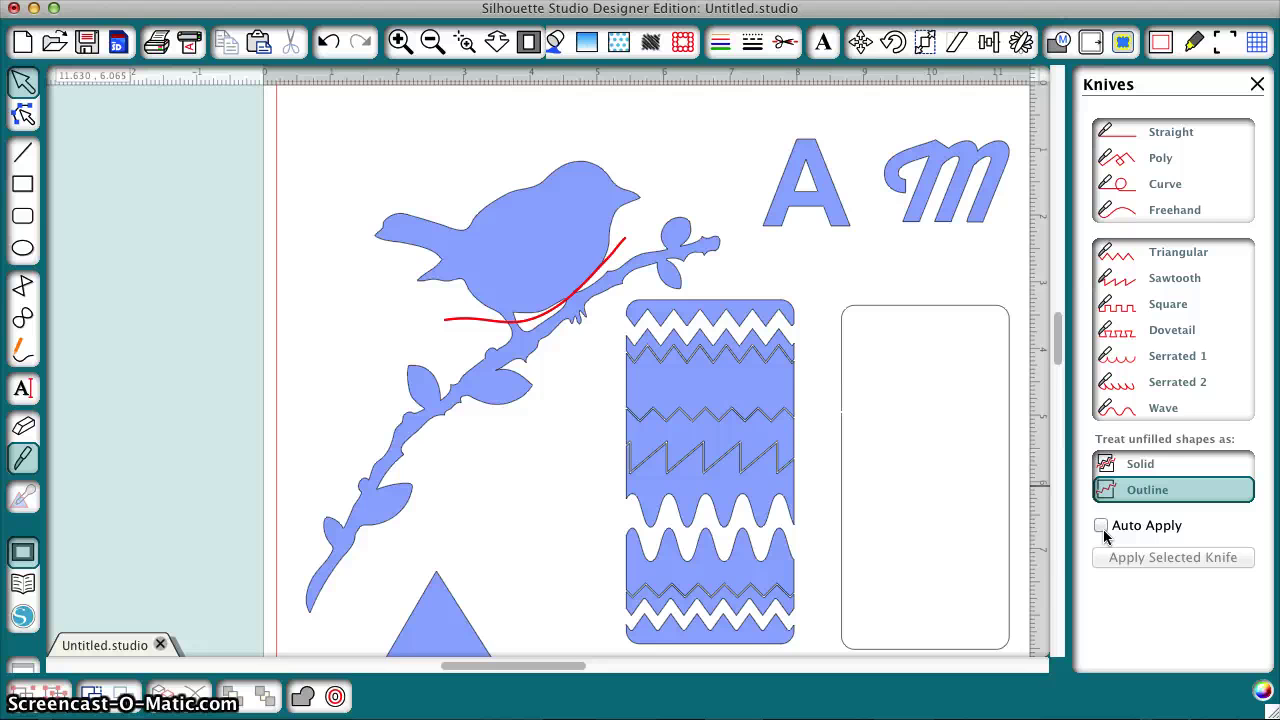
{"action": "left_click_drag", "start_coordinate": [563, 667], "coordinate": [640, 669]}
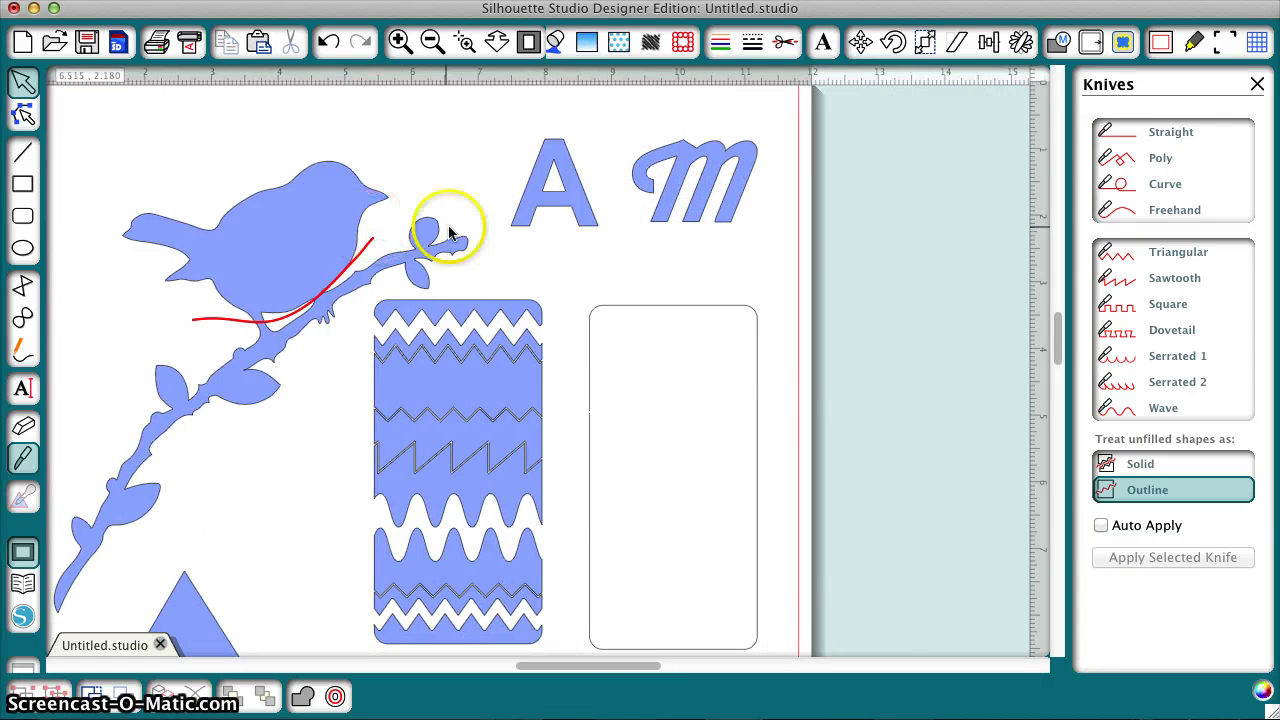
{"action": "left_click", "coordinate": [1160, 132]}
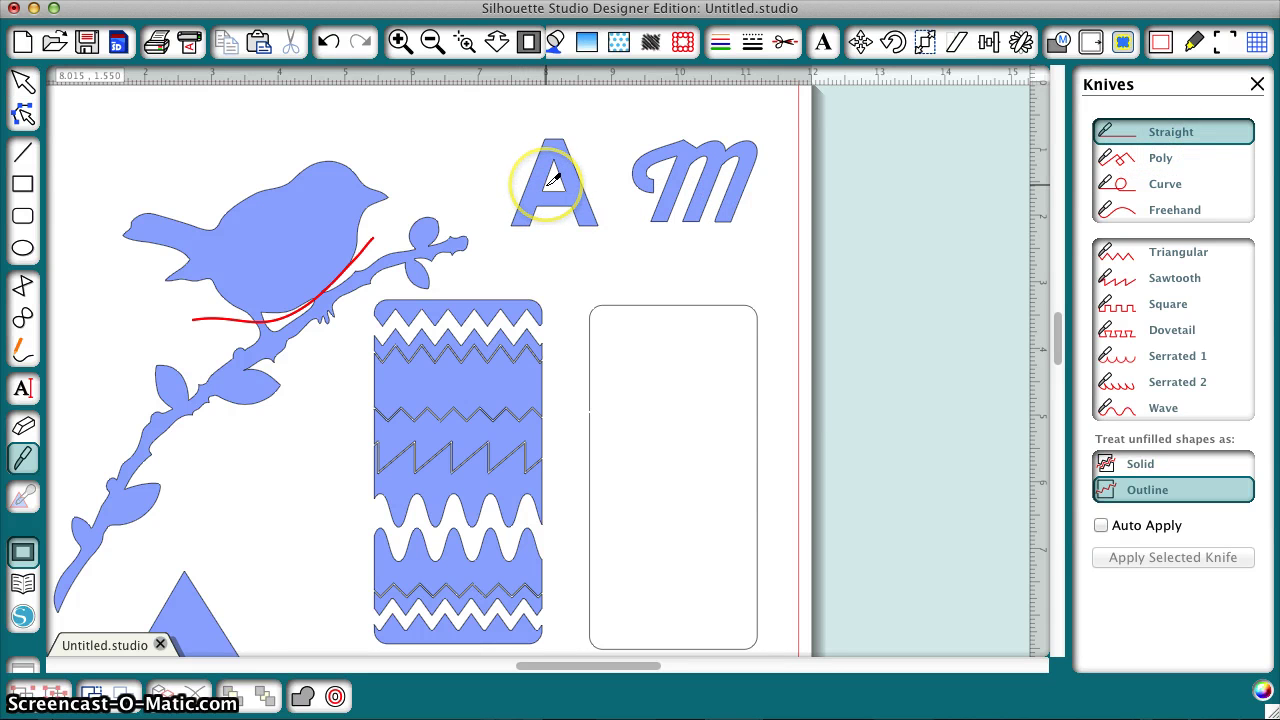
{"action": "left_click", "coordinate": [609, 129]}
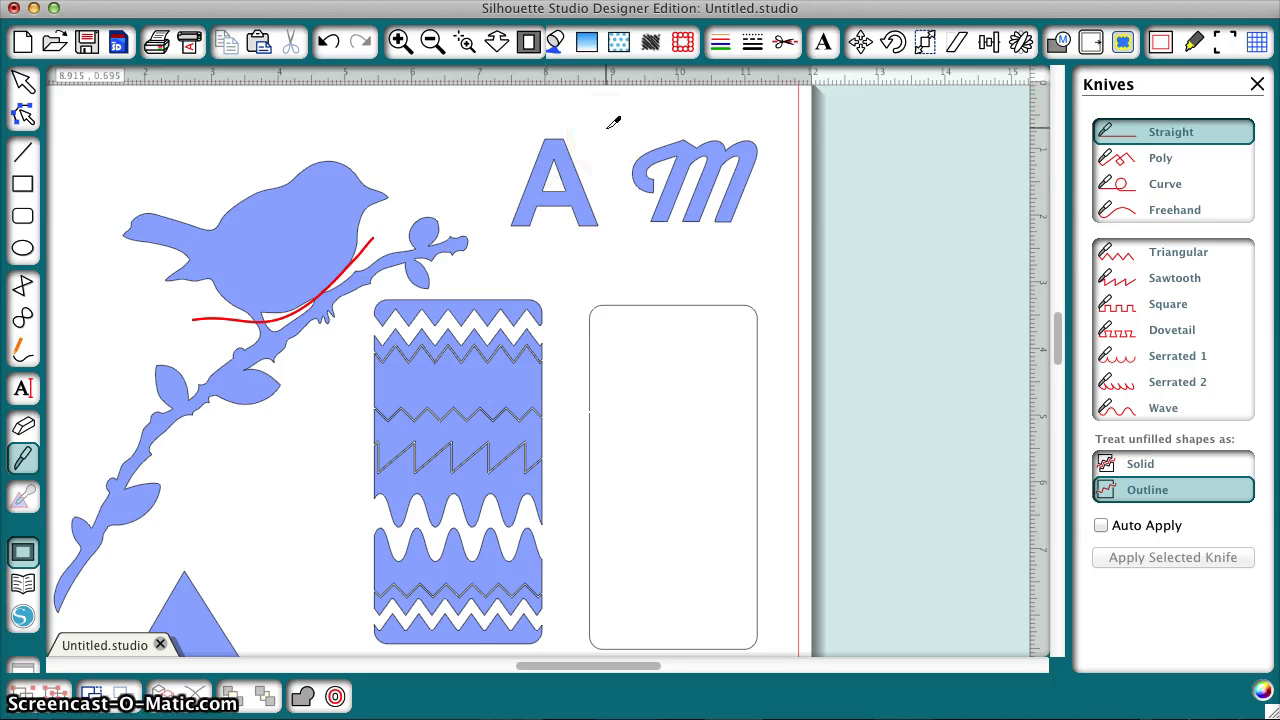
{"action": "left_click_drag", "start_coordinate": [605, 127], "coordinate": [637, 127]}
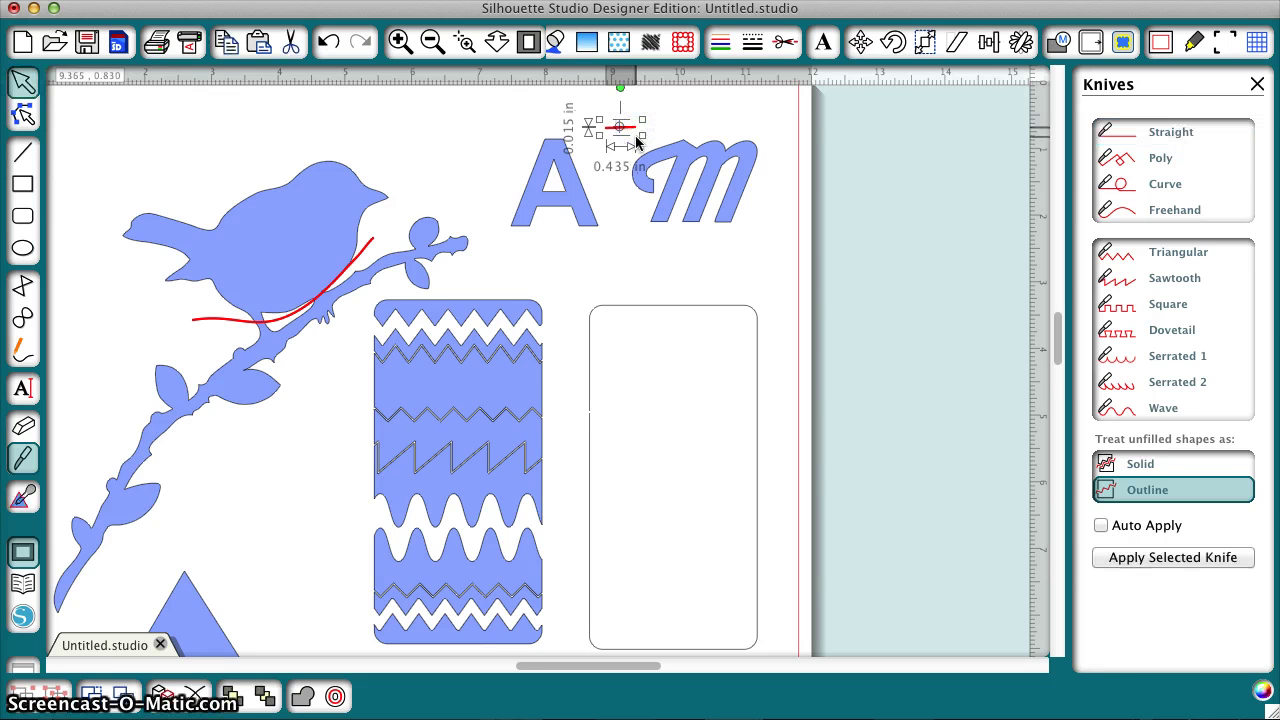
Step: Set the knife line to 5.00 pt and place one copy across the A, one above
{"action": "left_click", "coordinate": [752, 42]}
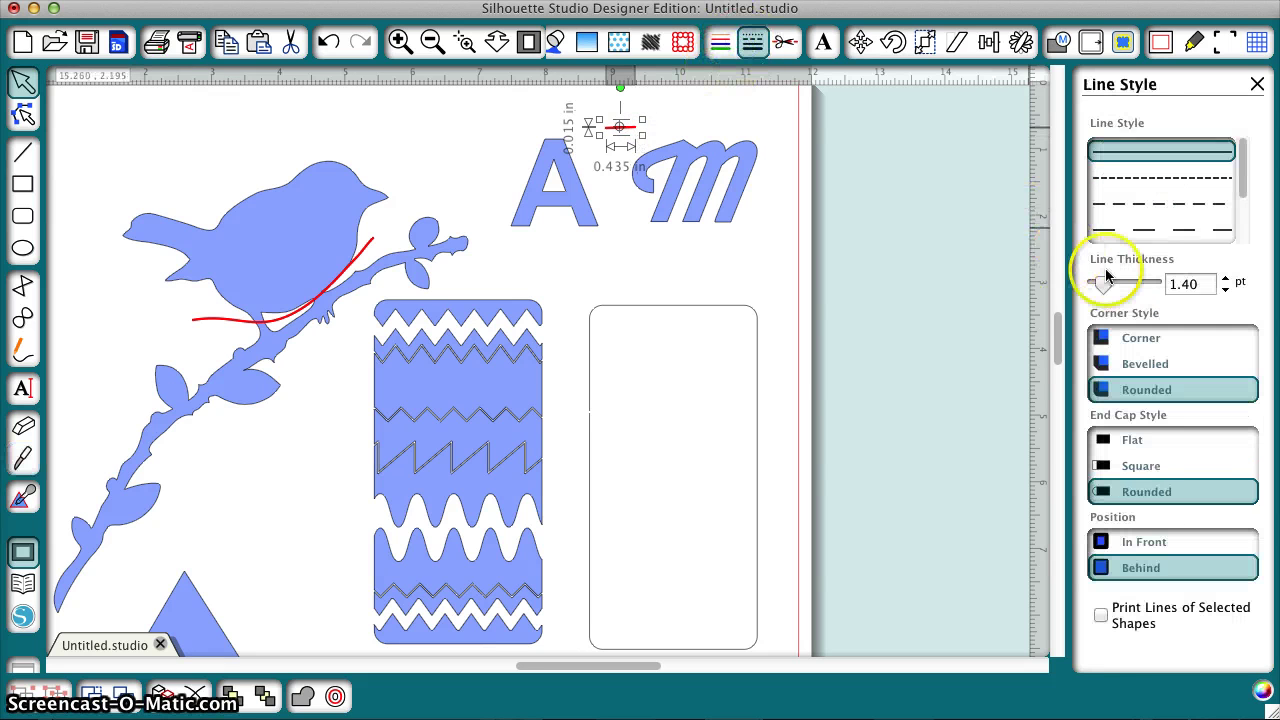
{"action": "left_click_drag", "start_coordinate": [1108, 278], "coordinate": [1113, 284]}
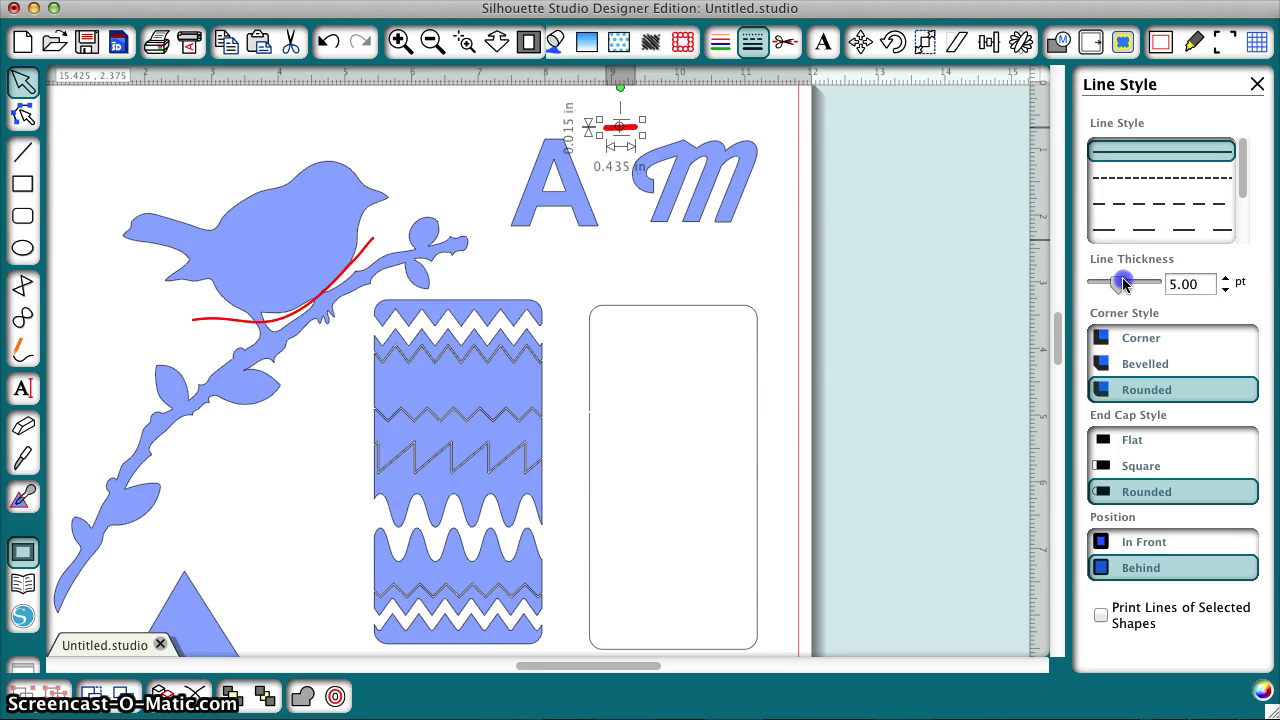
{"action": "left_click_drag", "start_coordinate": [1123, 284], "coordinate": [1121, 284]}
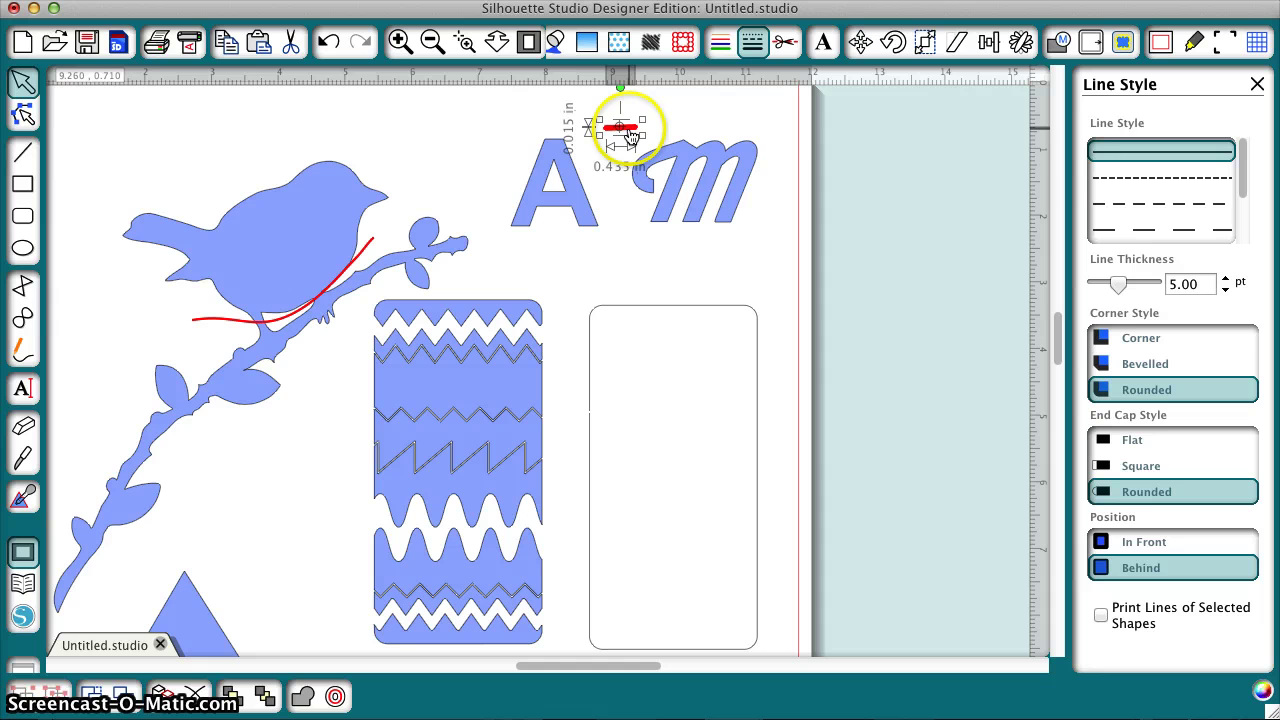
{"action": "left_click_drag", "start_coordinate": [630, 135], "coordinate": [588, 193]}
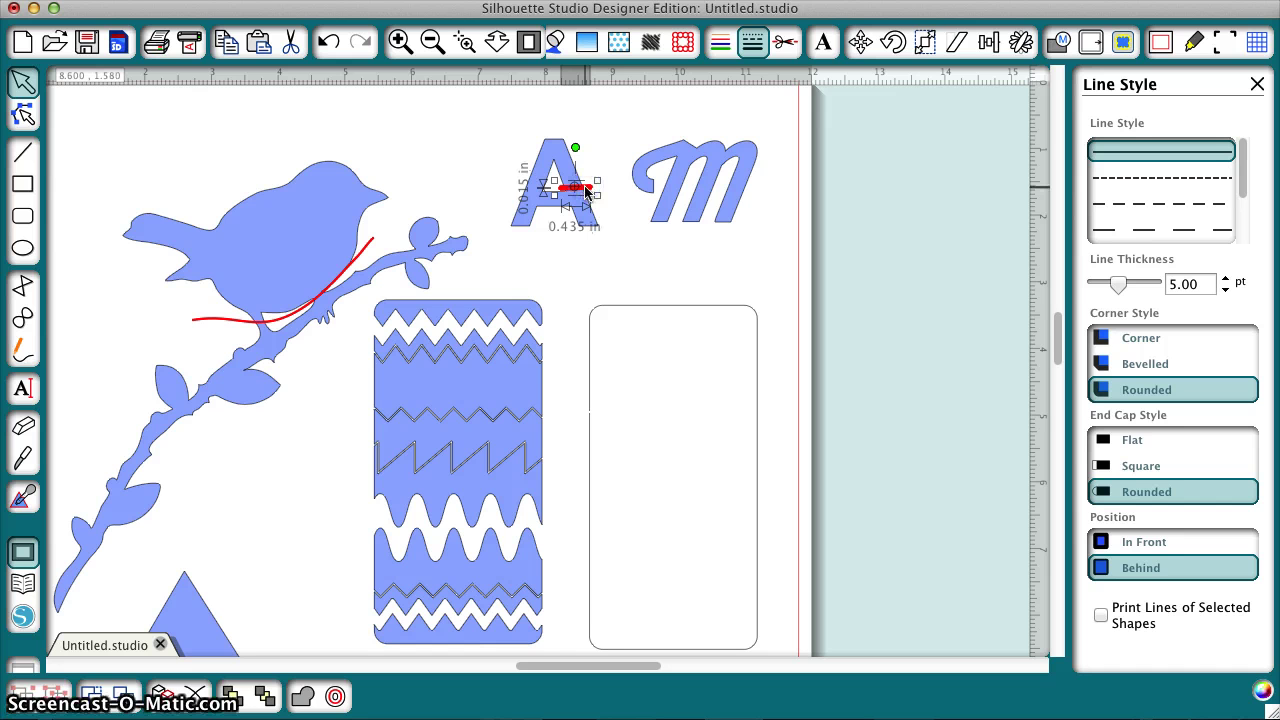
{"action": "left_click_drag", "start_coordinate": [587, 190], "coordinate": [622, 128]}
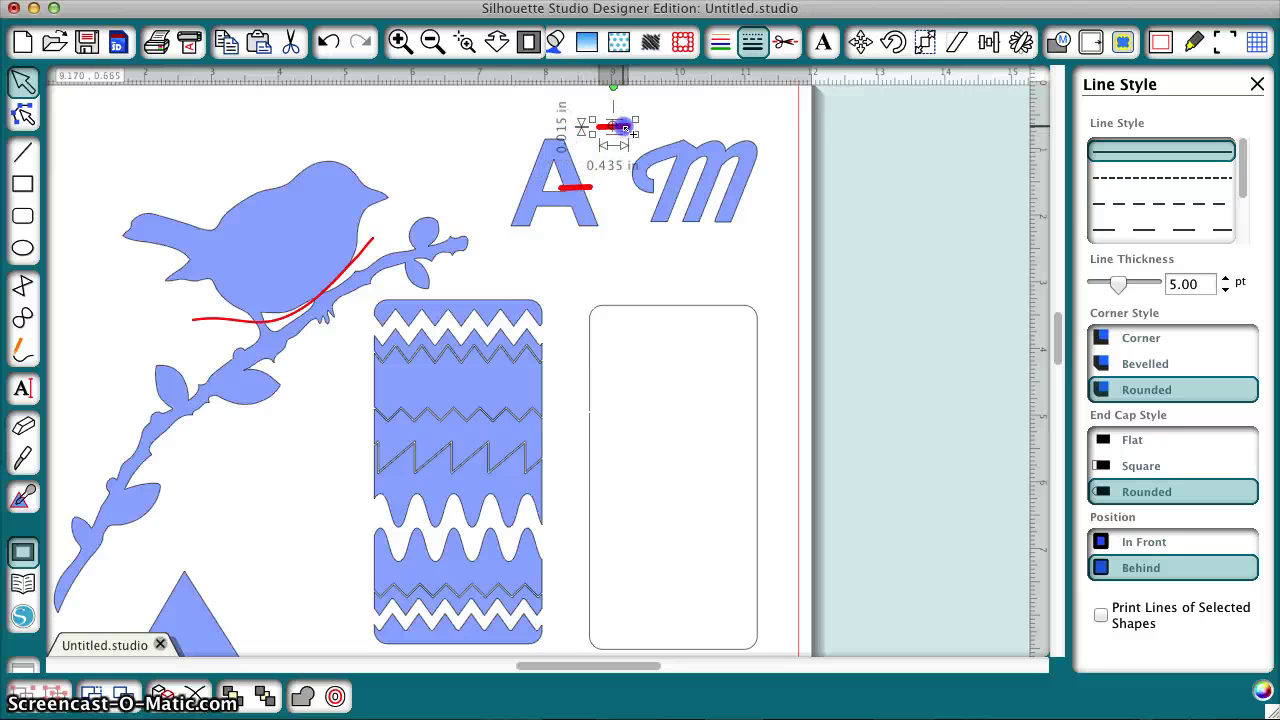
Step: Apply the knife line lying across the A to slice a stencil gap in the letter
{"action": "left_click", "coordinate": [588, 190]}
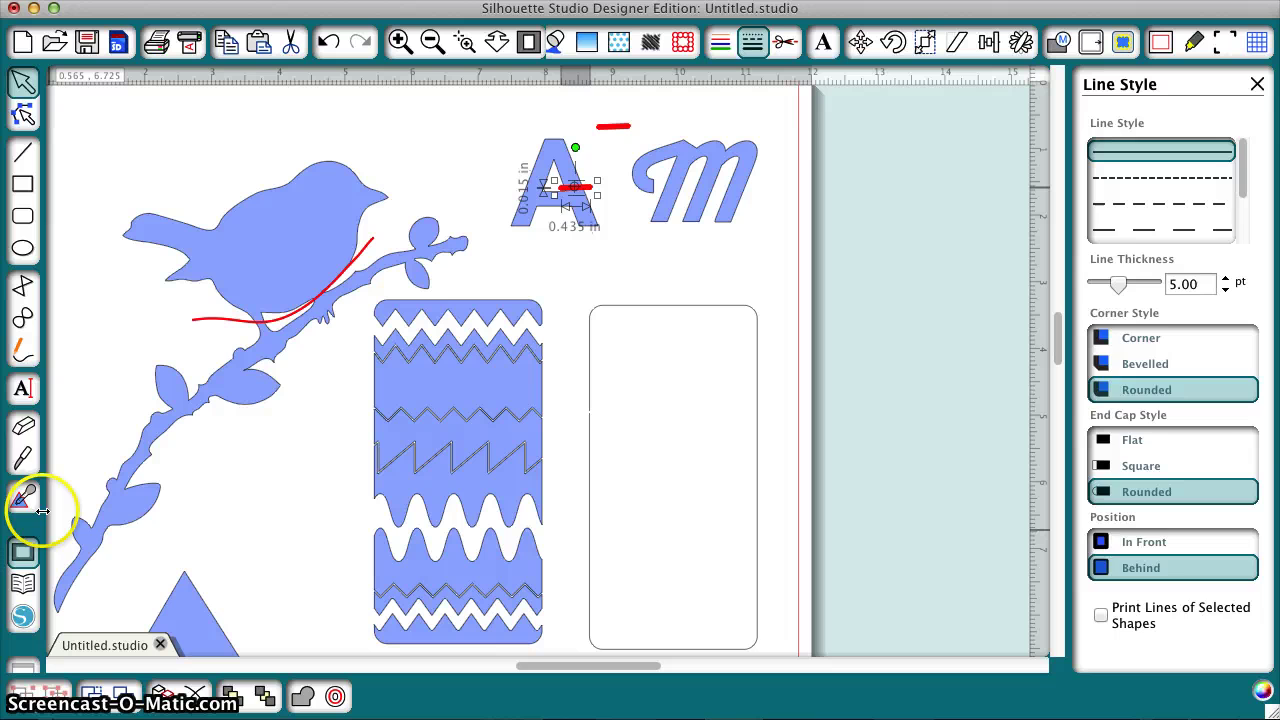
{"action": "left_click", "coordinate": [22, 462]}
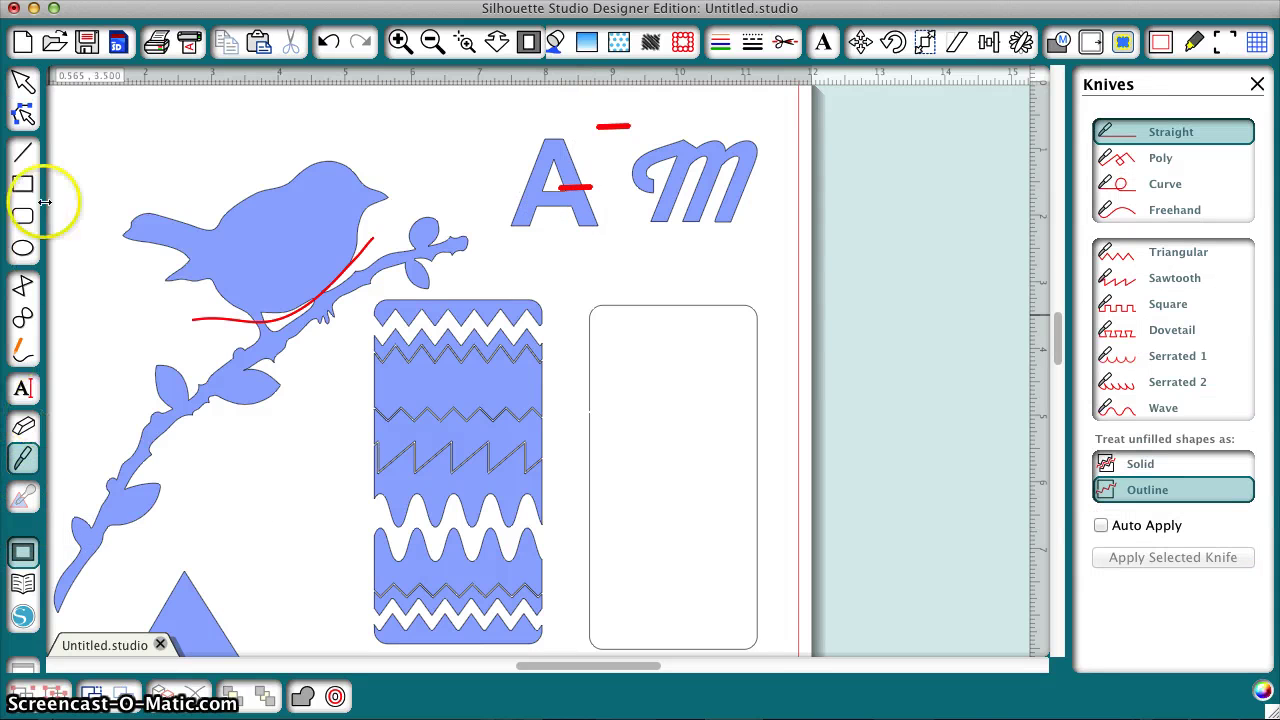
{"action": "left_click", "coordinate": [22, 80]}
{"action": "left_click", "coordinate": [587, 182]}
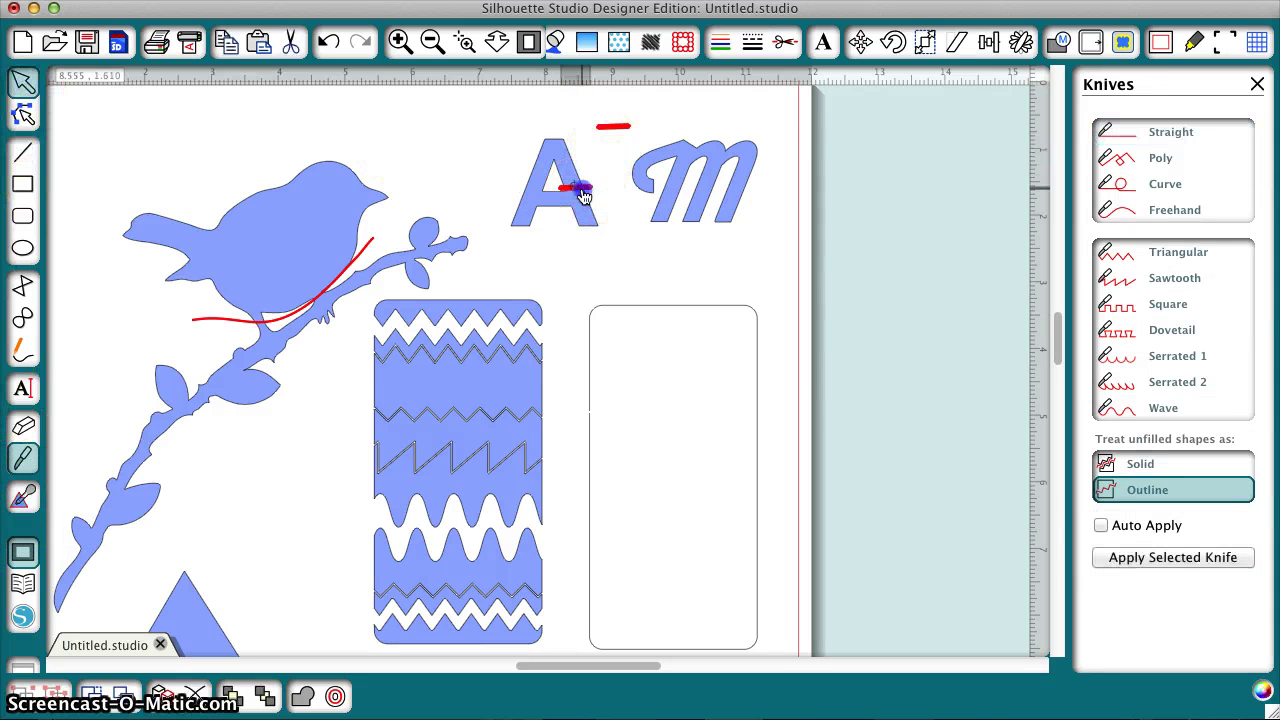
{"action": "left_click", "coordinate": [1165, 558]}
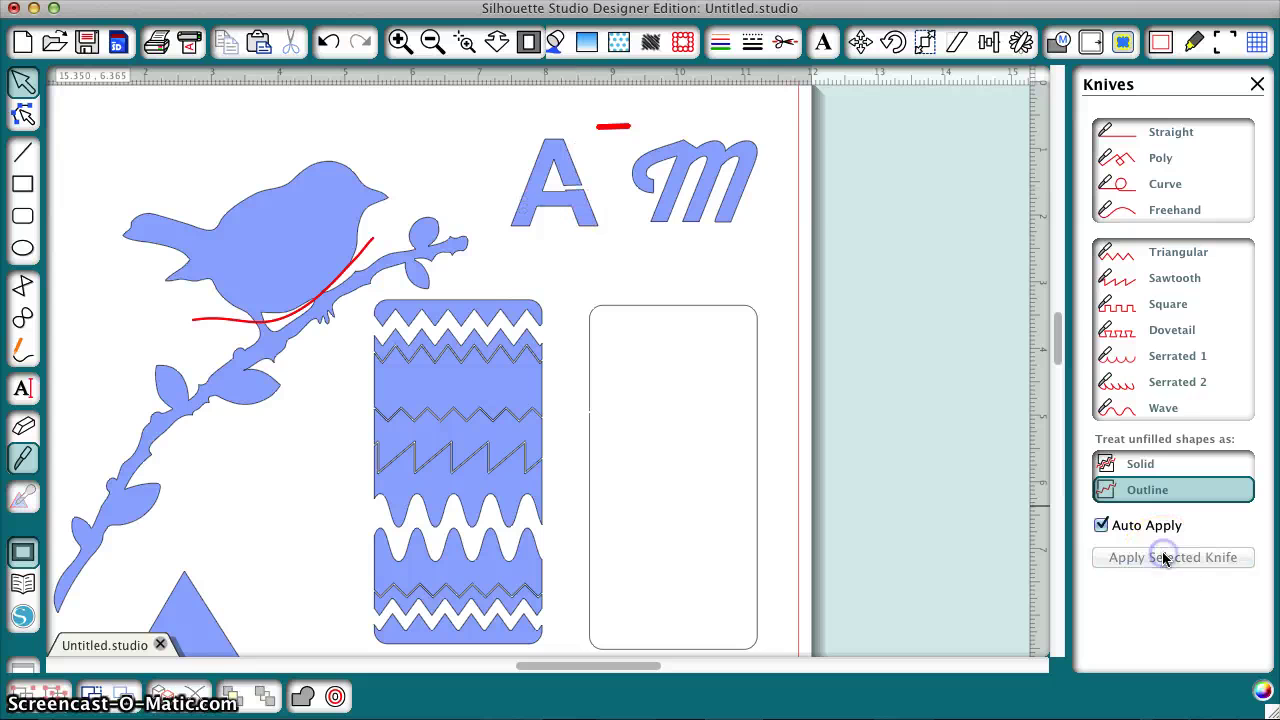
{"action": "left_click", "coordinate": [1101, 525]}
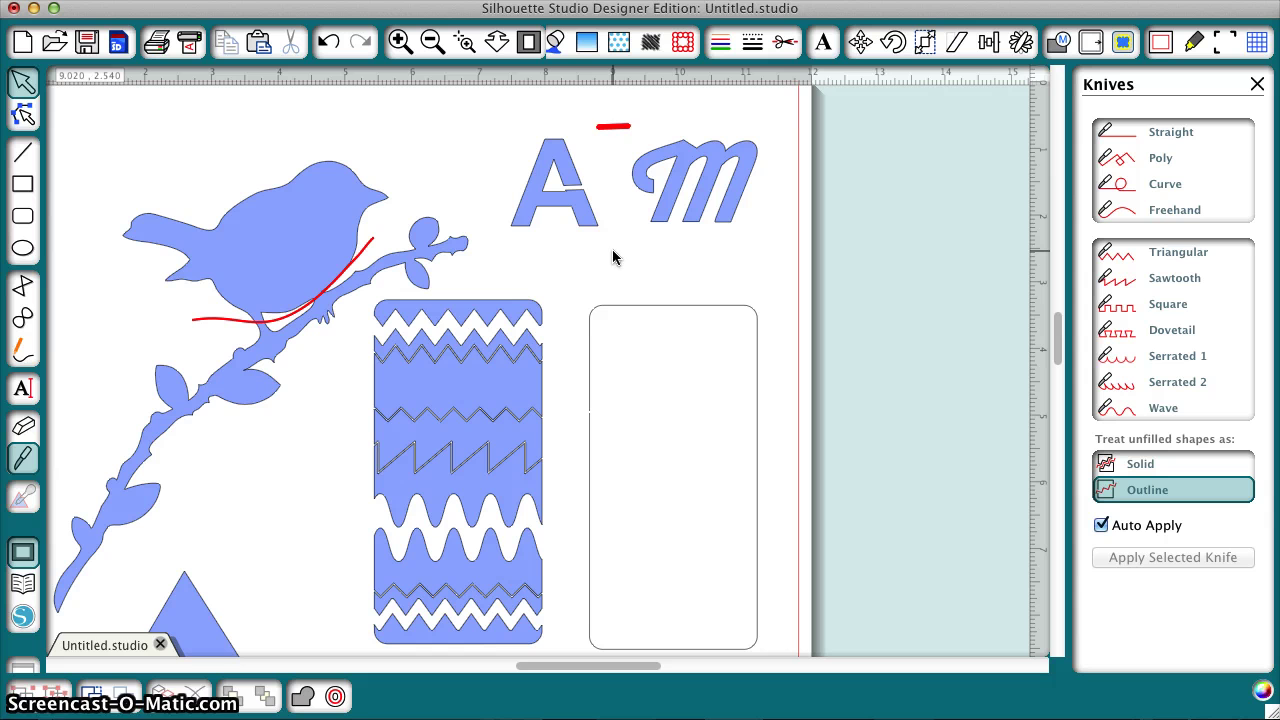
{"action": "left_click", "coordinate": [619, 130]}
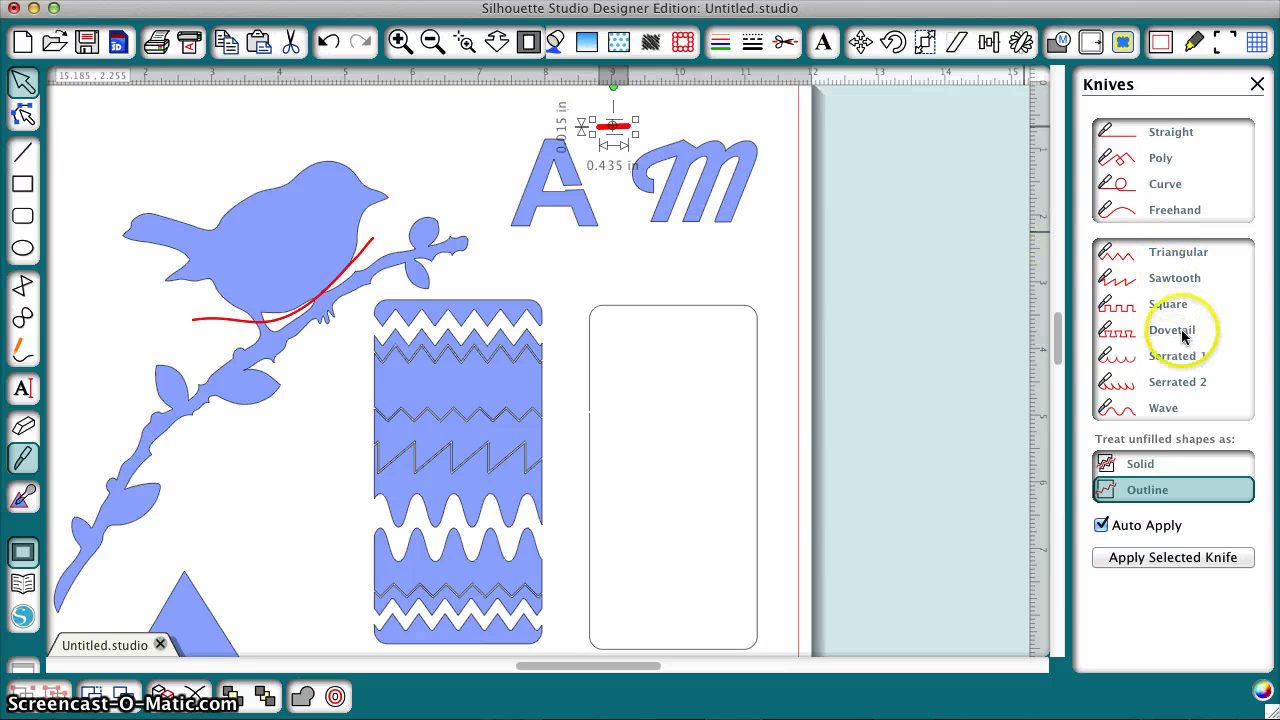
Step: With Auto Apply off, draw a Serrated 1 scalloped knife line above the rectangle
{"action": "left_click", "coordinate": [1183, 366]}
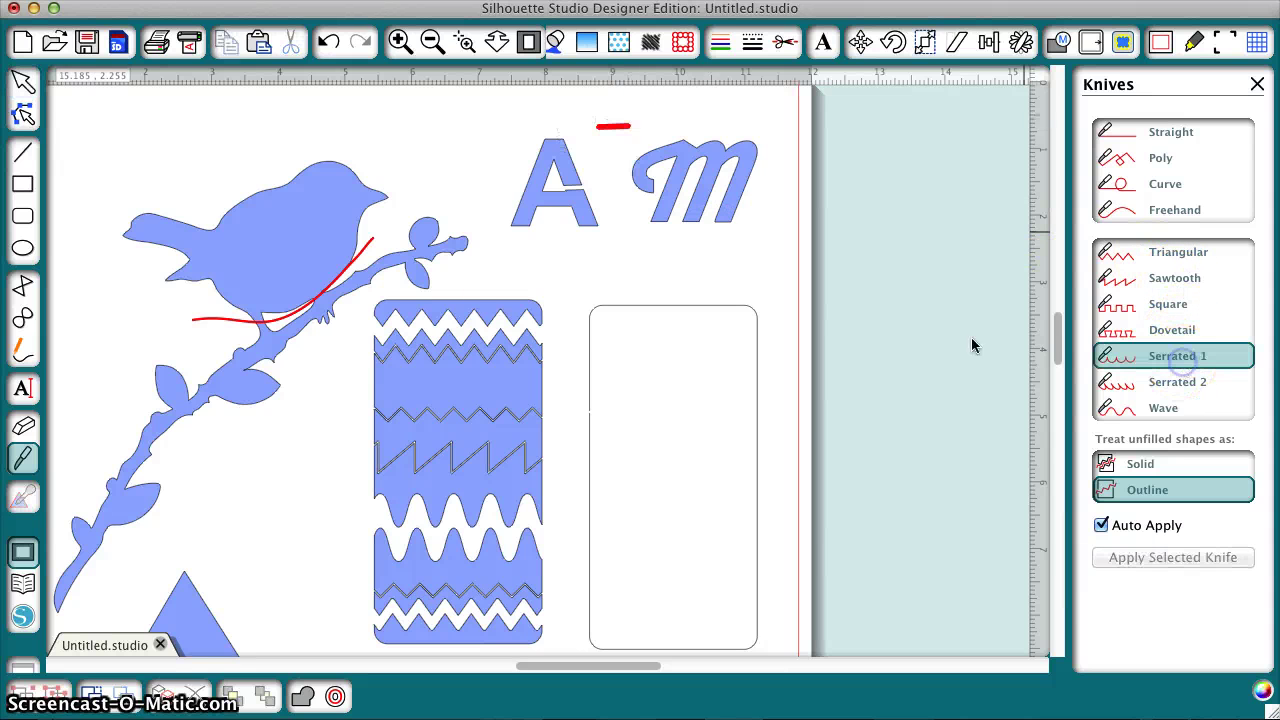
{"action": "left_click_drag", "start_coordinate": [497, 280], "coordinate": [779, 280]}
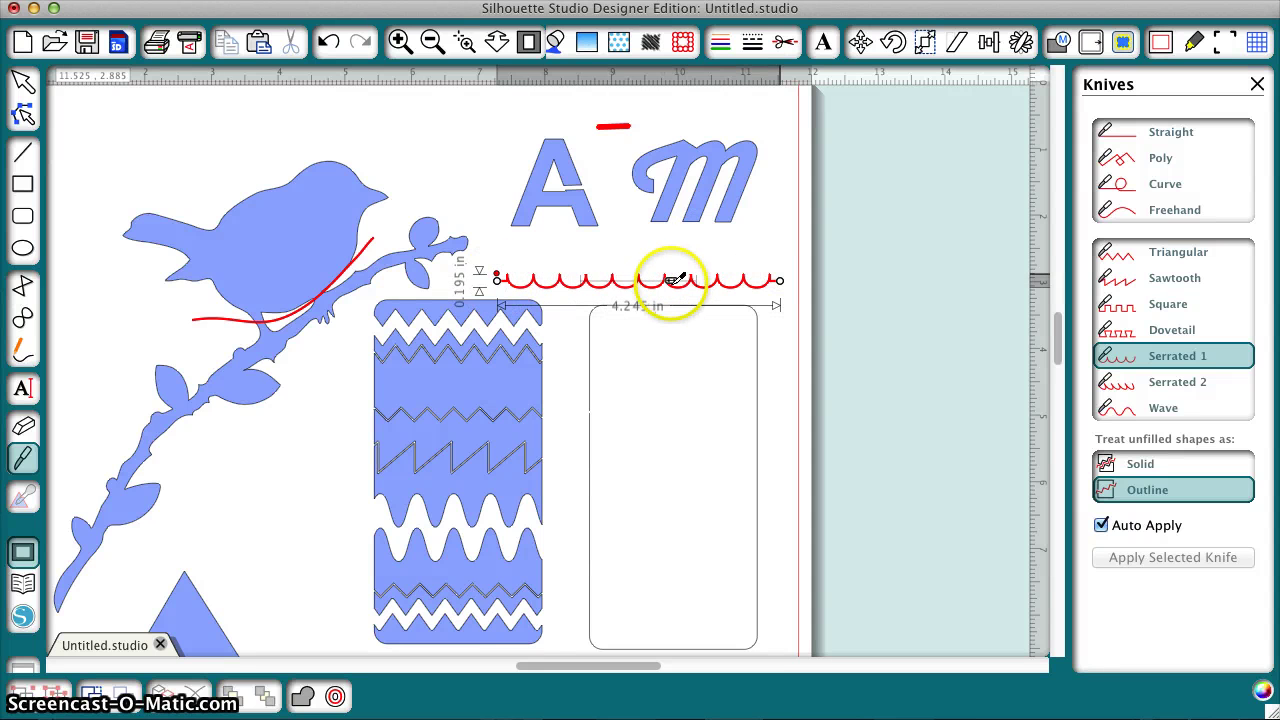
{"action": "key", "text": "Escape"}
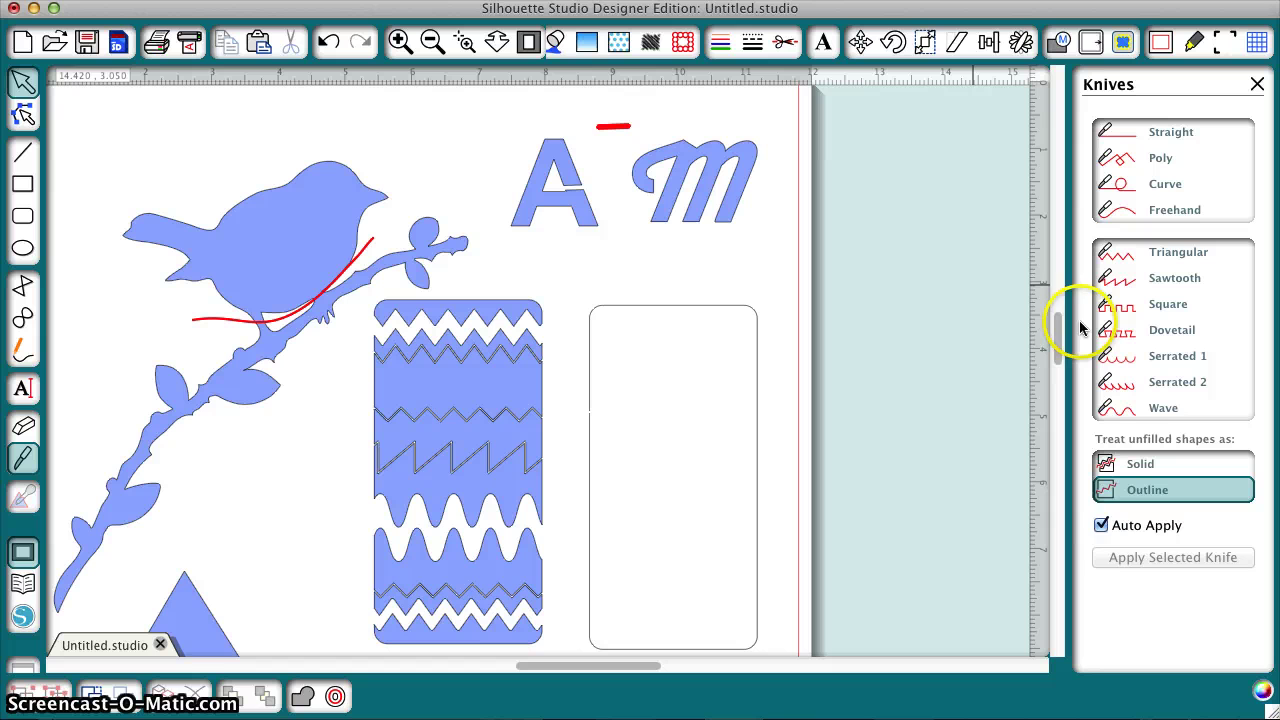
{"action": "left_click", "coordinate": [1101, 525]}
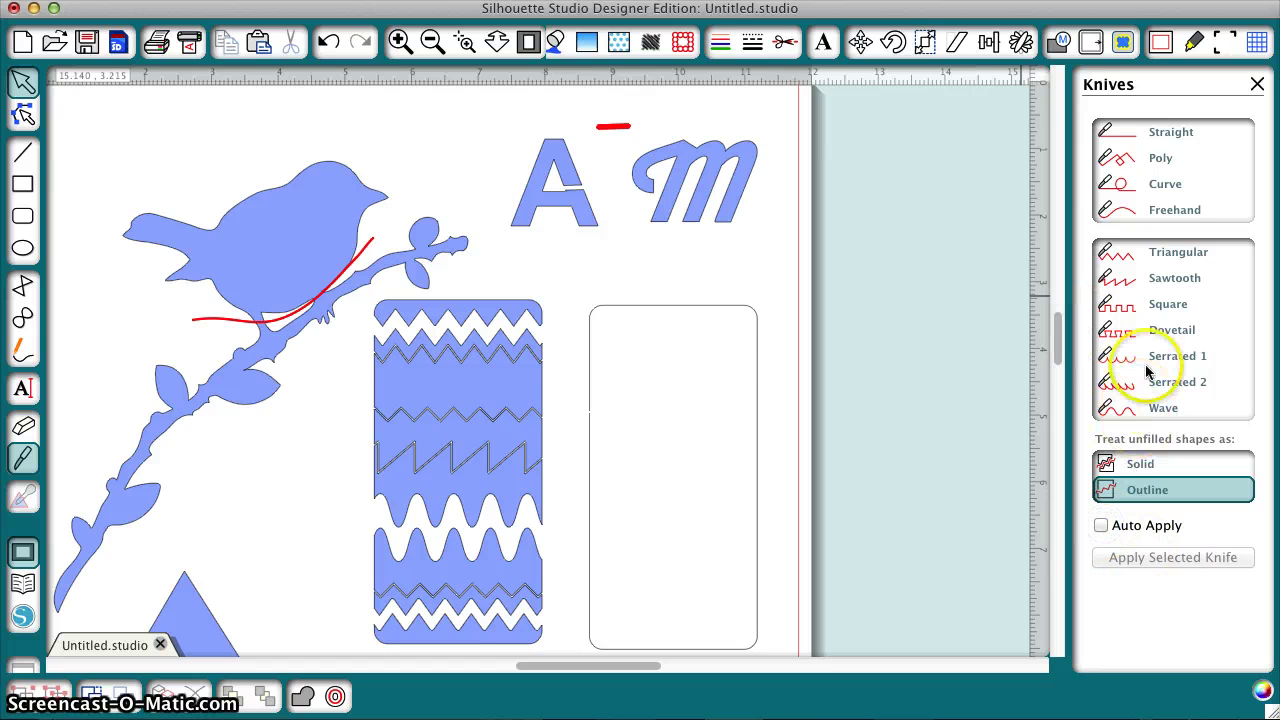
{"action": "left_click", "coordinate": [1125, 355]}
{"action": "left_click_drag", "start_coordinate": [528, 270], "coordinate": [790, 270]}
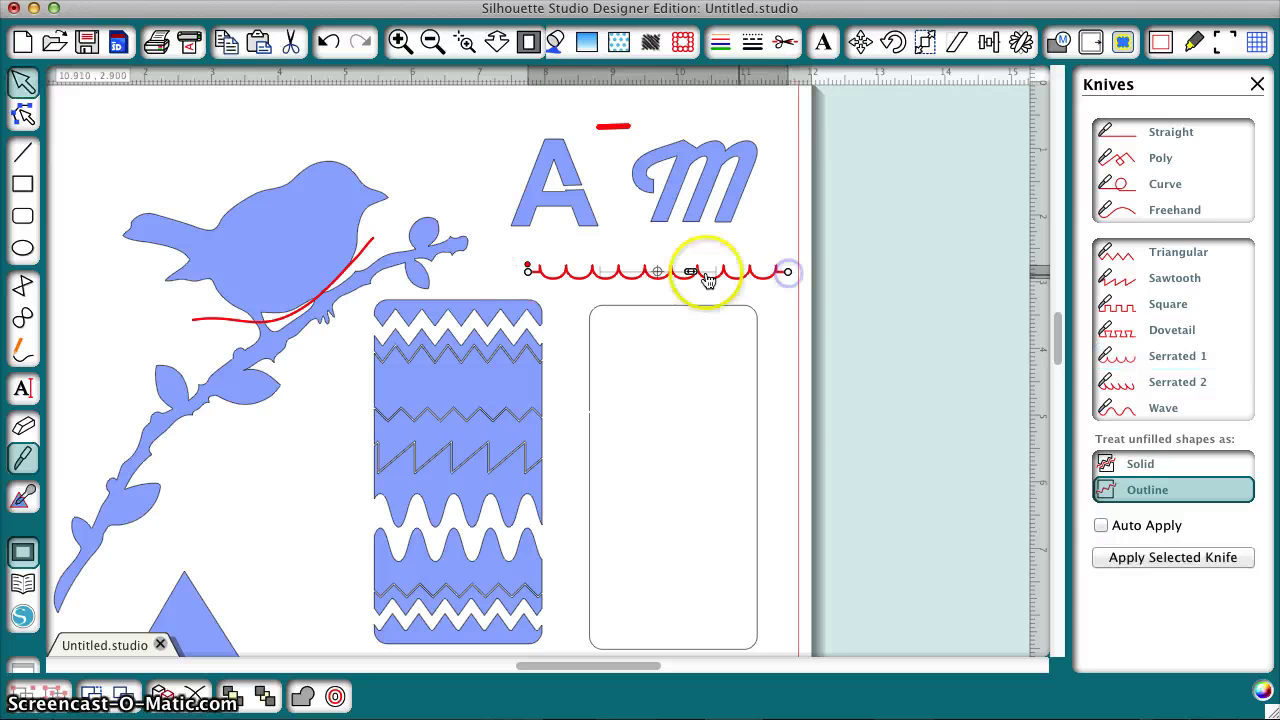
Step: Deepen the serrated line's scallops and widen their spacing
{"action": "left_click", "coordinate": [530, 266]}
{"action": "left_click_drag", "start_coordinate": [530, 266], "coordinate": [527, 260]}
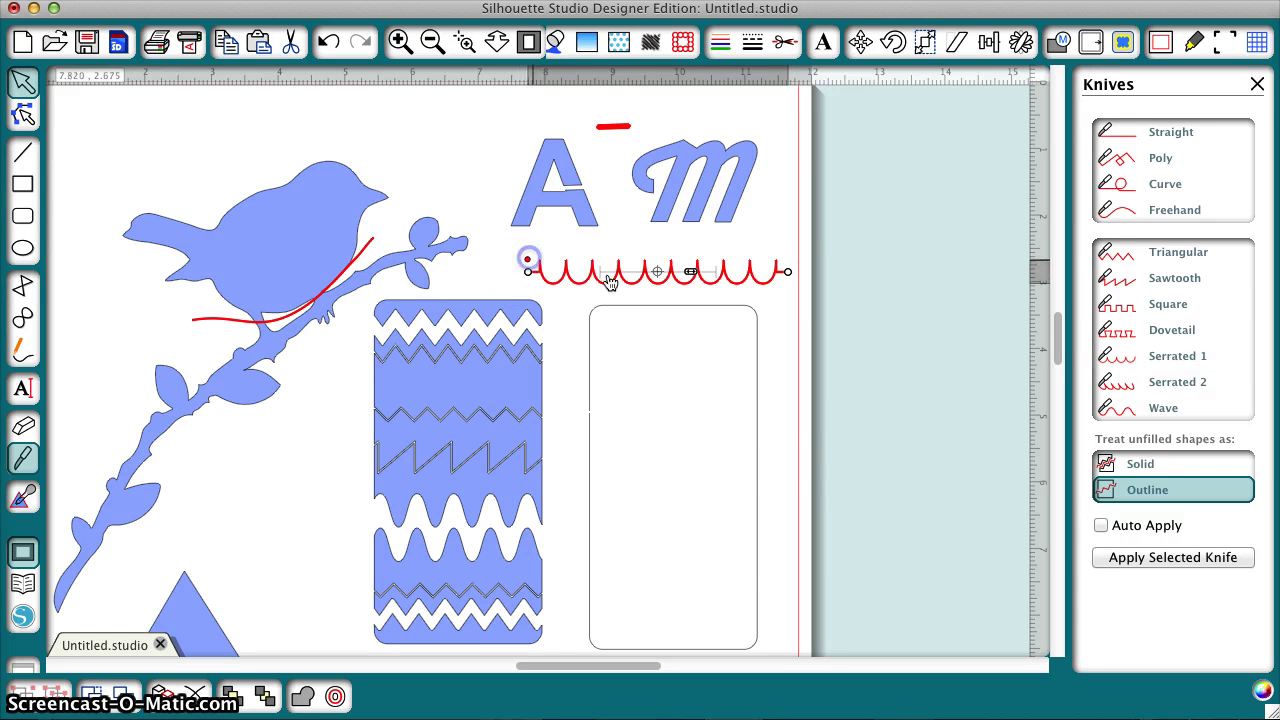
{"action": "left_click", "coordinate": [690, 271]}
{"action": "left_click_drag", "start_coordinate": [690, 271], "coordinate": [683, 272]}
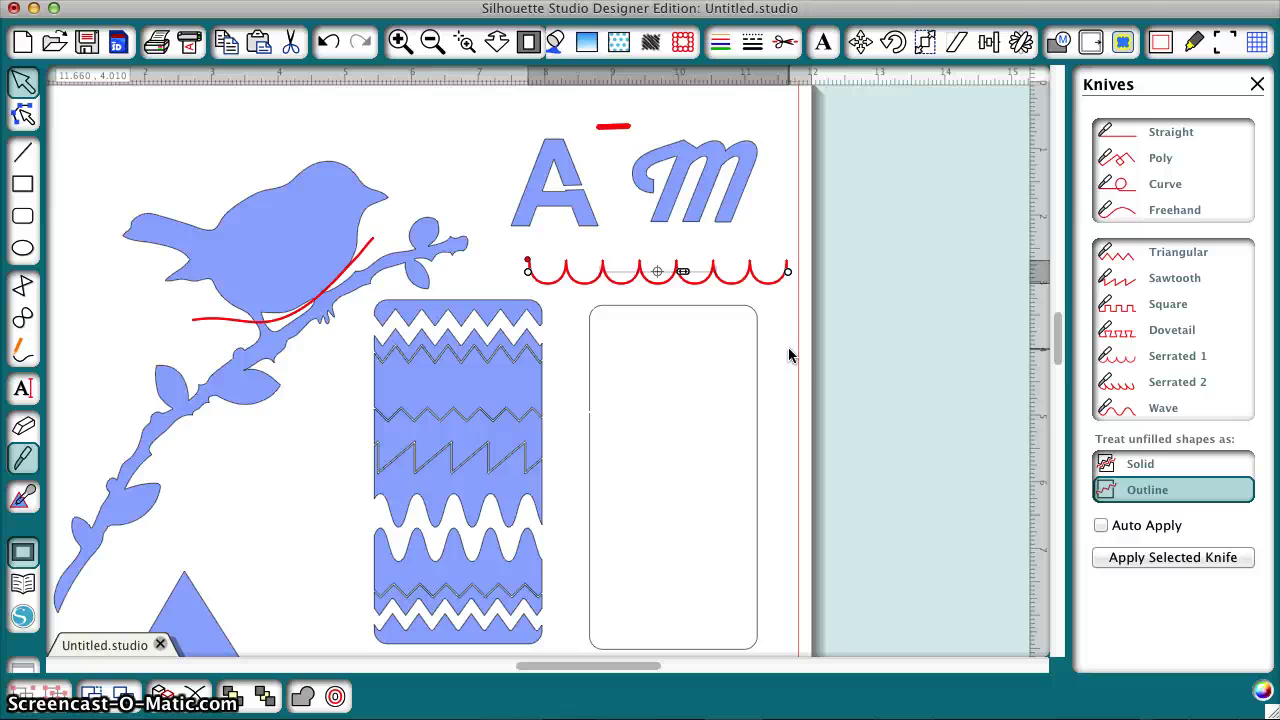
{"action": "left_click", "coordinate": [766, 337]}
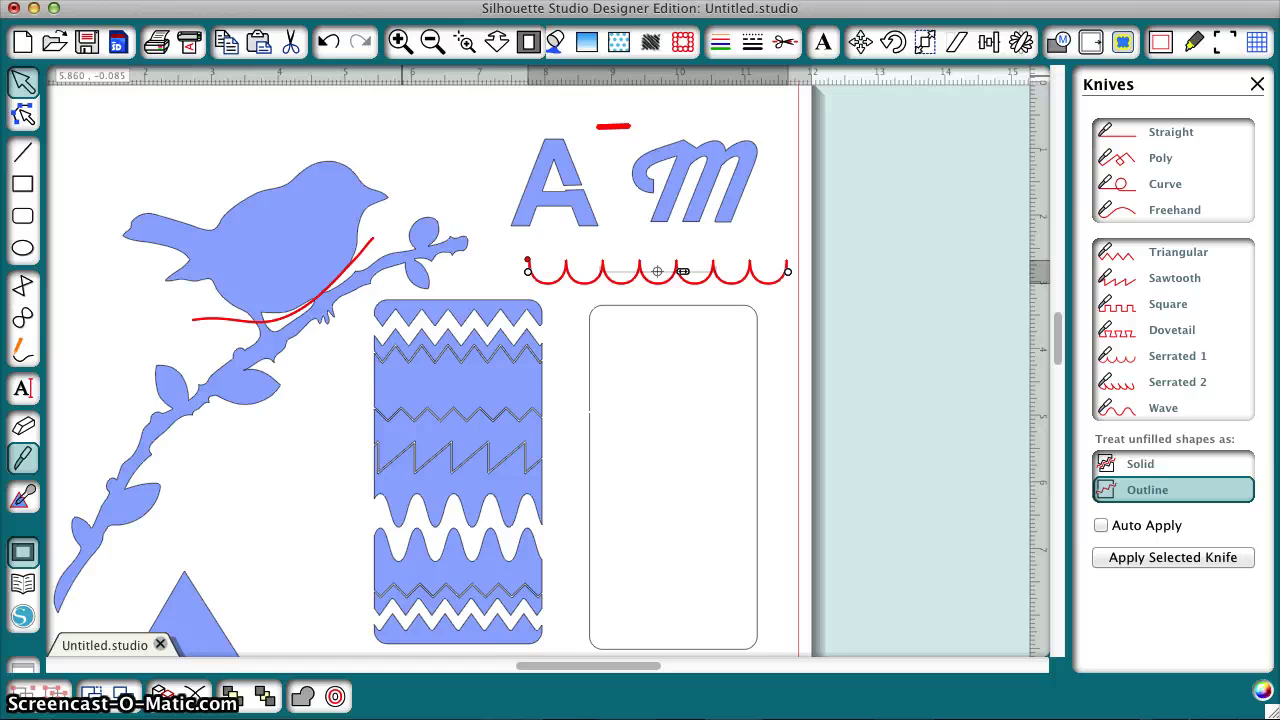
Step: Convert the scalloped knife line to a path, check its nodes, and reselect the 3.900 × 0.345 in line
{"action": "right_click", "coordinate": [276, 200]}
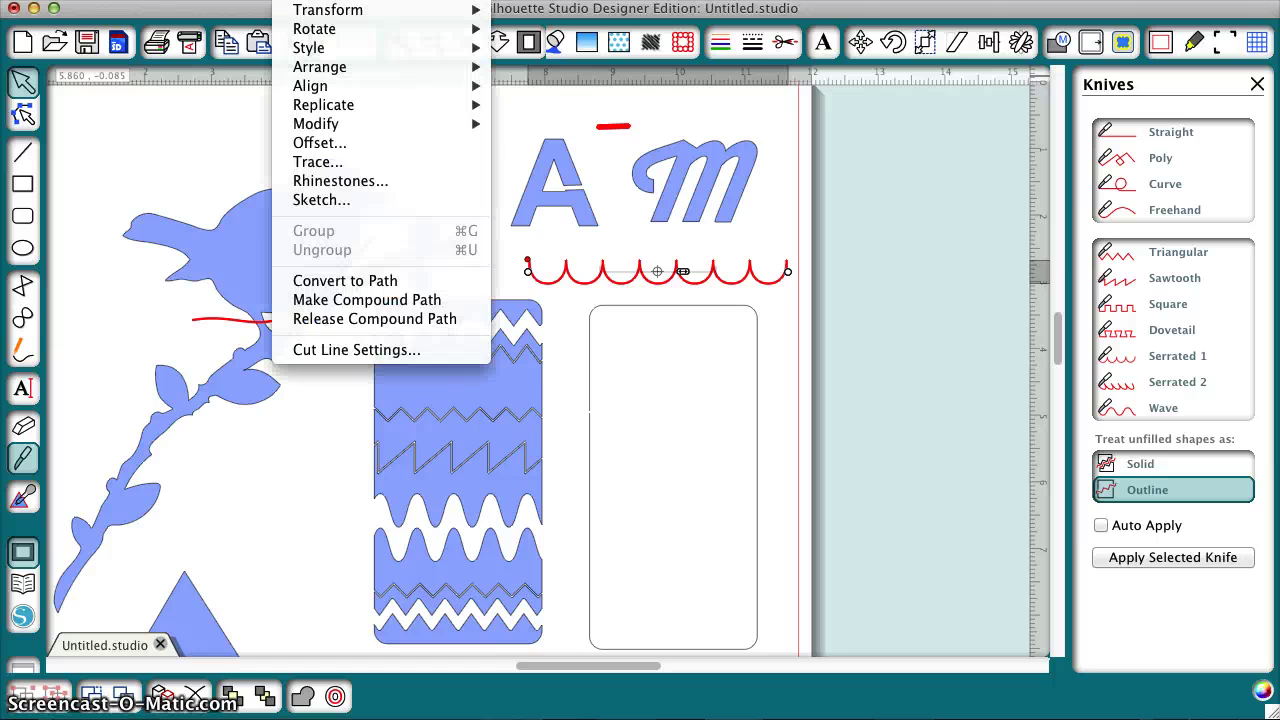
{"action": "left_click", "coordinate": [386, 284]}
{"action": "left_click", "coordinate": [634, 280]}
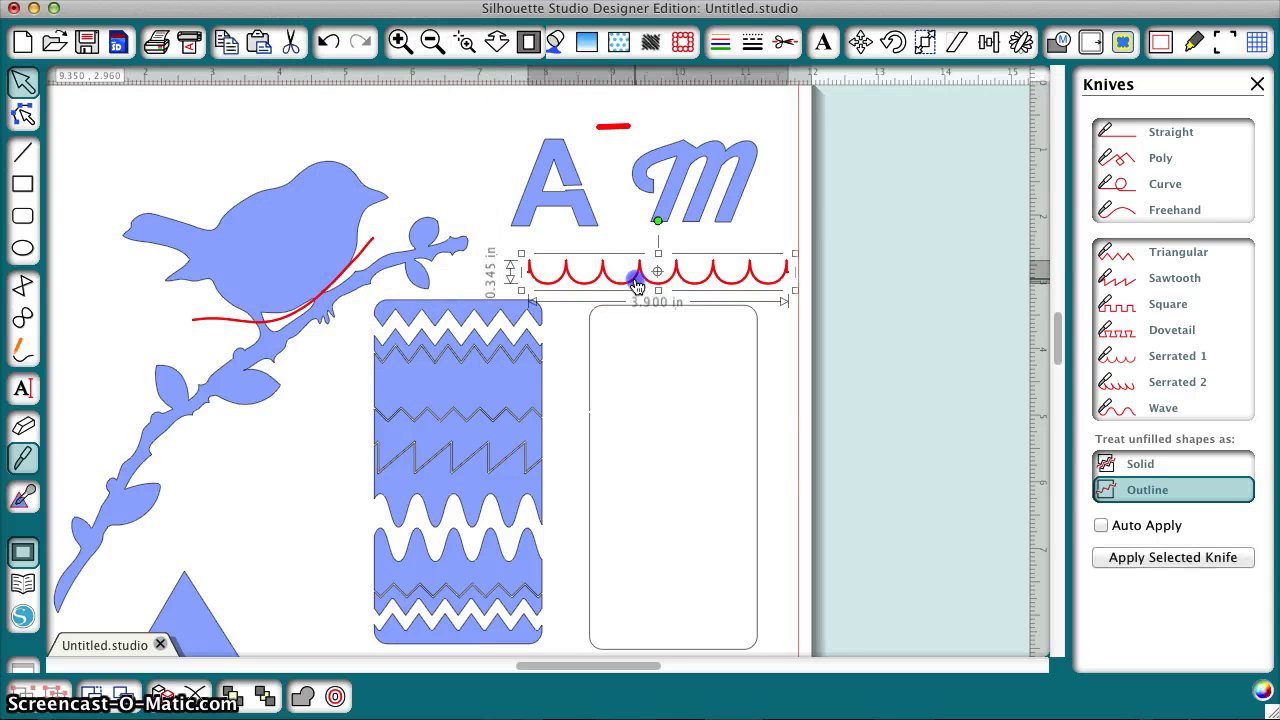
{"action": "double_click", "coordinate": [635, 279]}
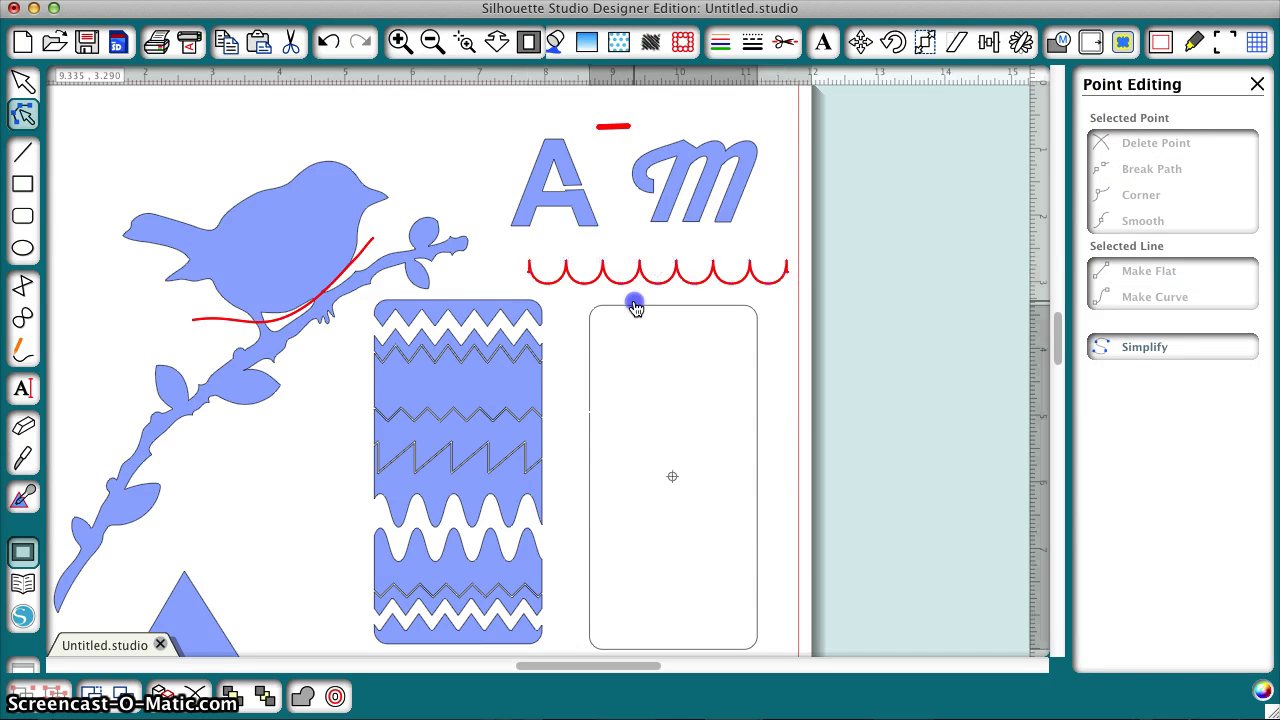
{"action": "left_click", "coordinate": [634, 302]}
{"action": "left_click", "coordinate": [634, 280]}
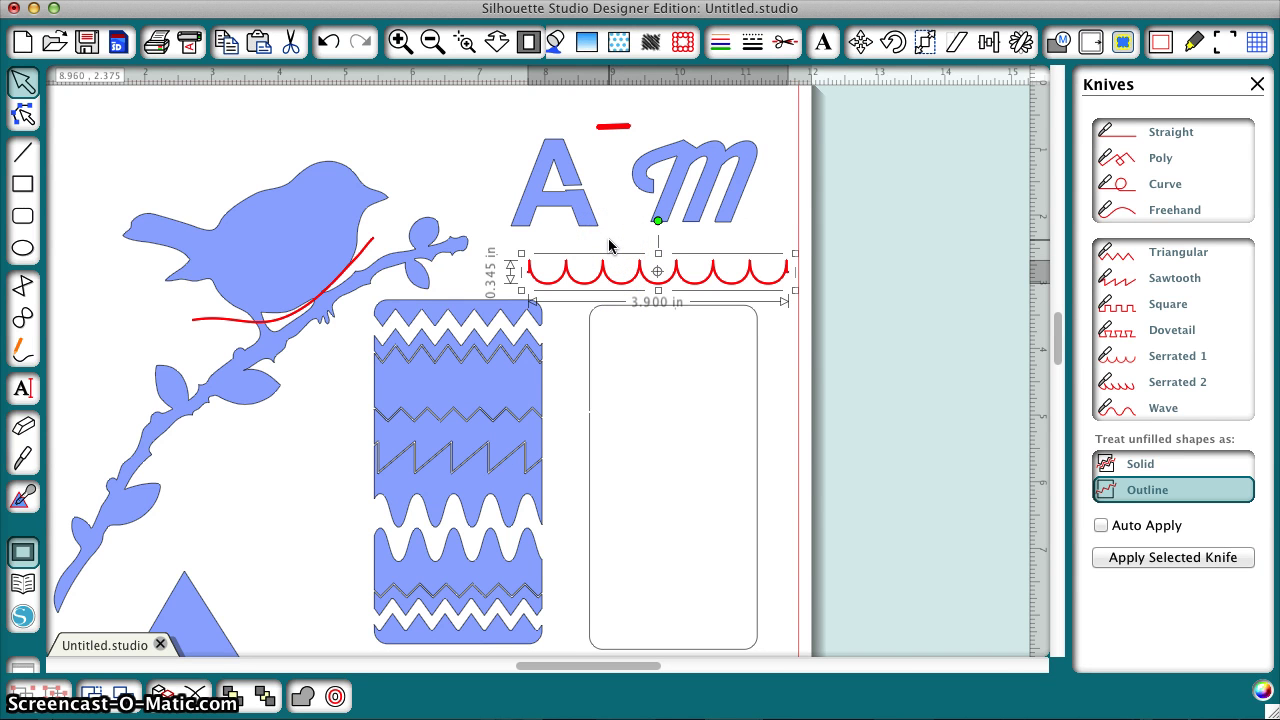
{"action": "left_click", "coordinate": [606, 250]}
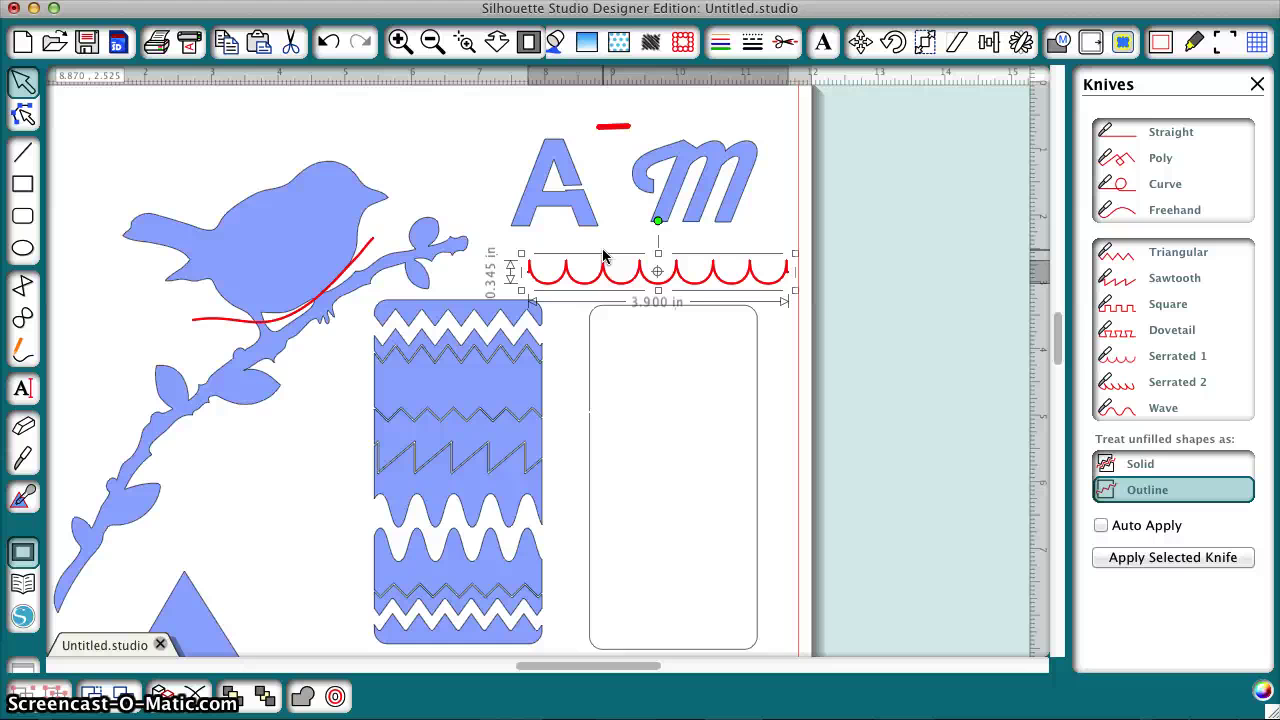
Step: Select the rounded rectangle and compare Solid versus Outline treatment of unfilled shapes
{"action": "left_click", "coordinate": [758, 388]}
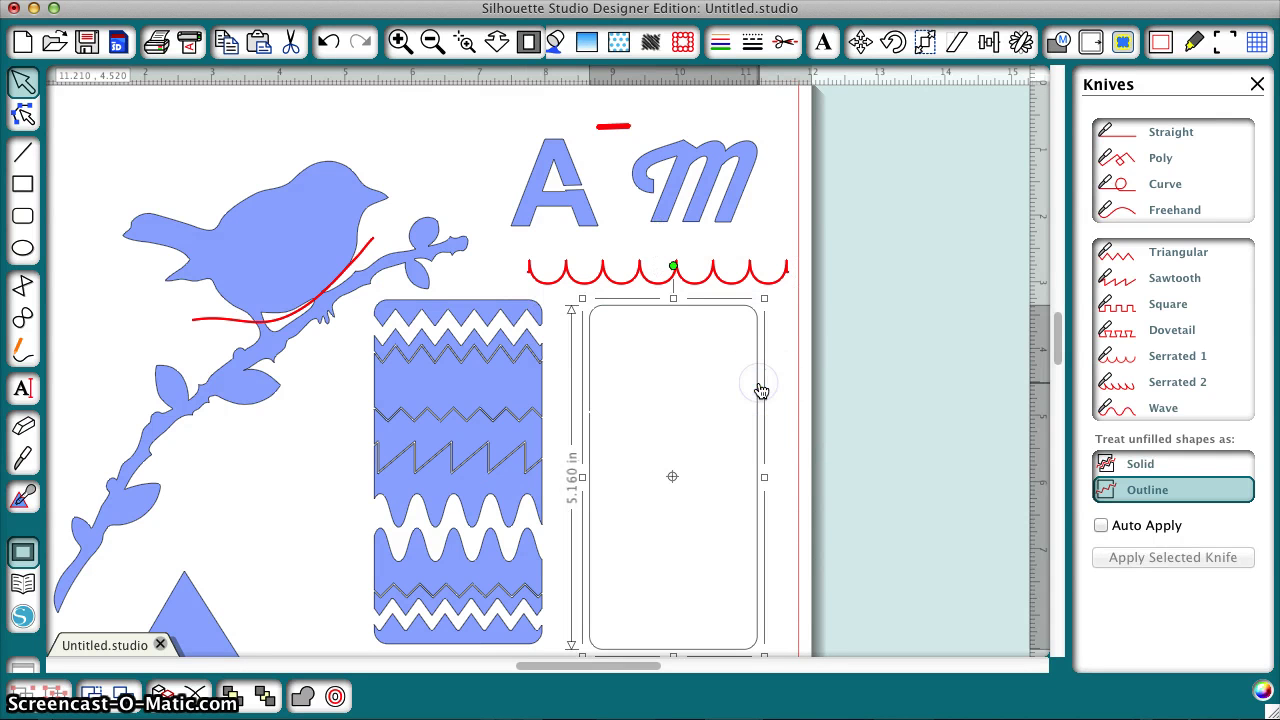
{"action": "left_click_drag", "start_coordinate": [760, 390], "coordinate": [761, 384]}
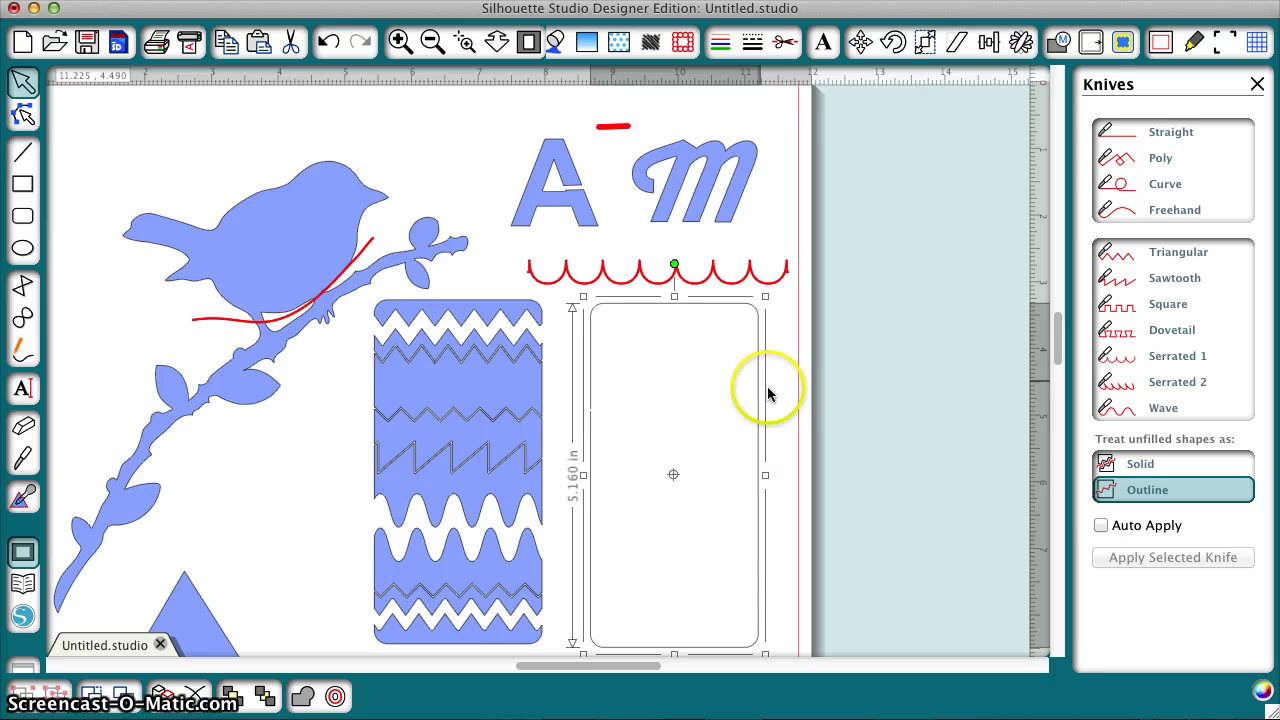
{"action": "left_click", "coordinate": [780, 396]}
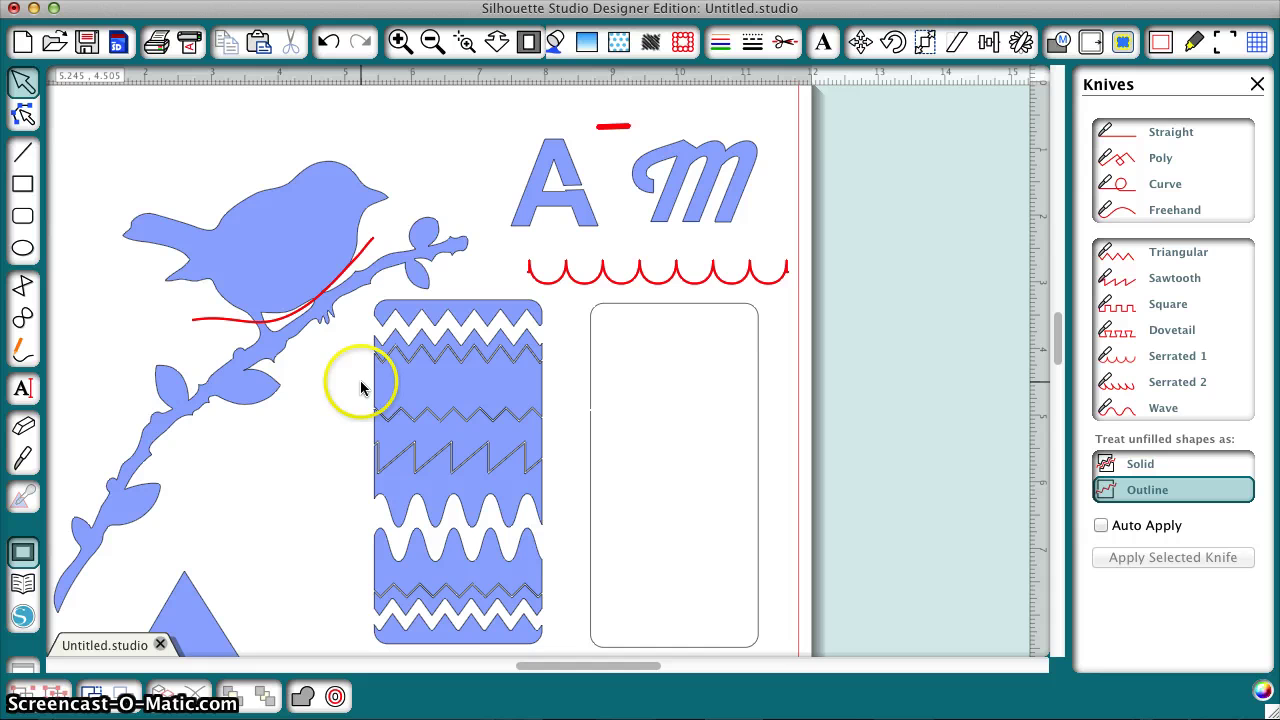
{"action": "left_click", "coordinate": [762, 390]}
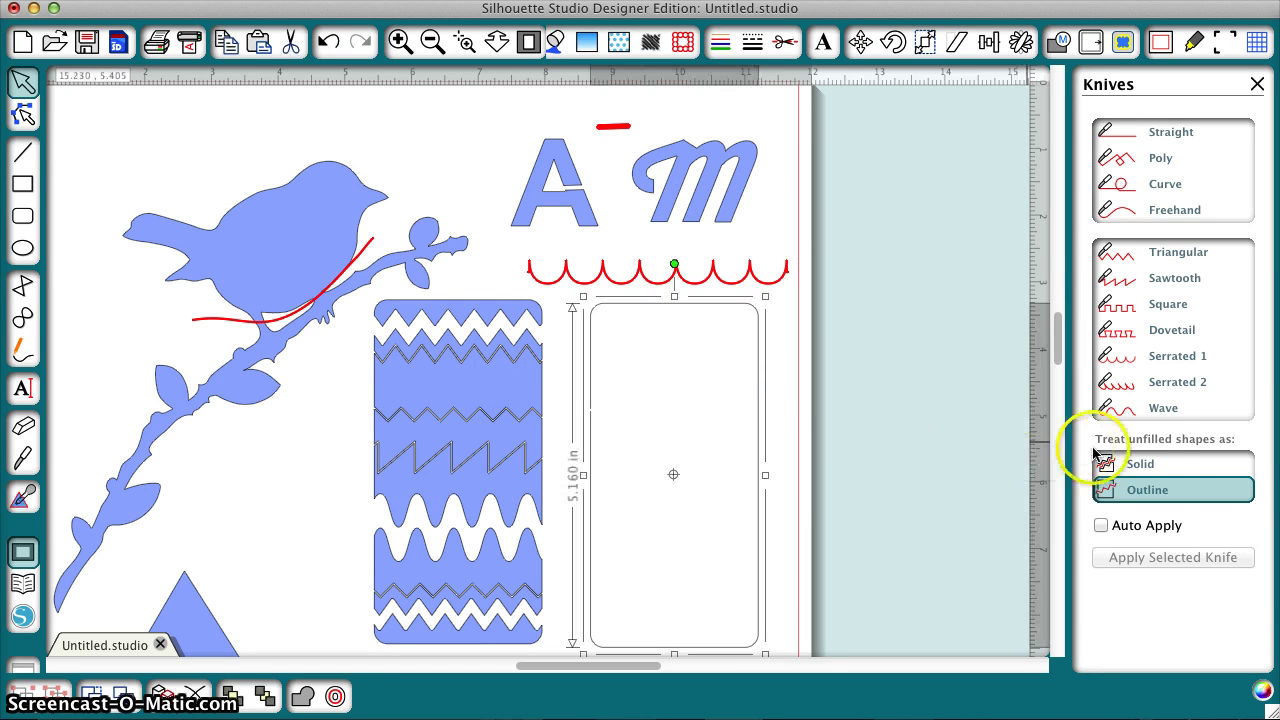
{"action": "left_click", "coordinate": [1166, 464]}
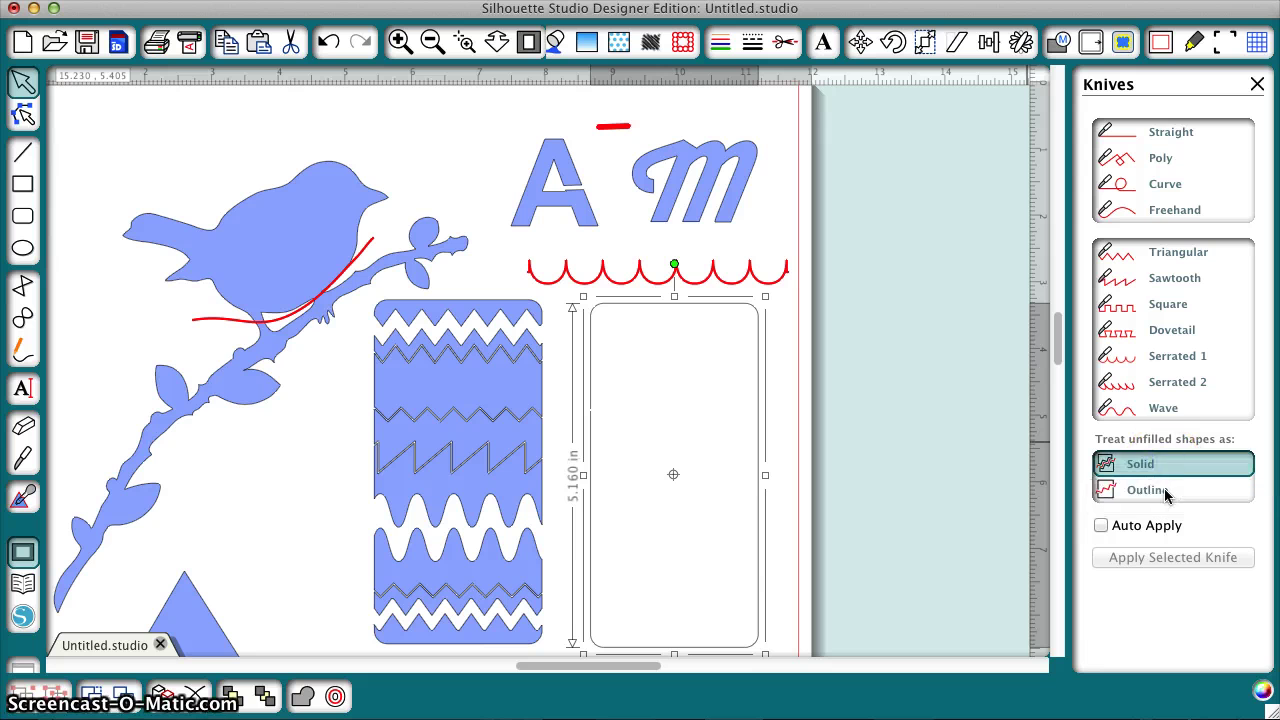
{"action": "left_click", "coordinate": [1165, 490]}
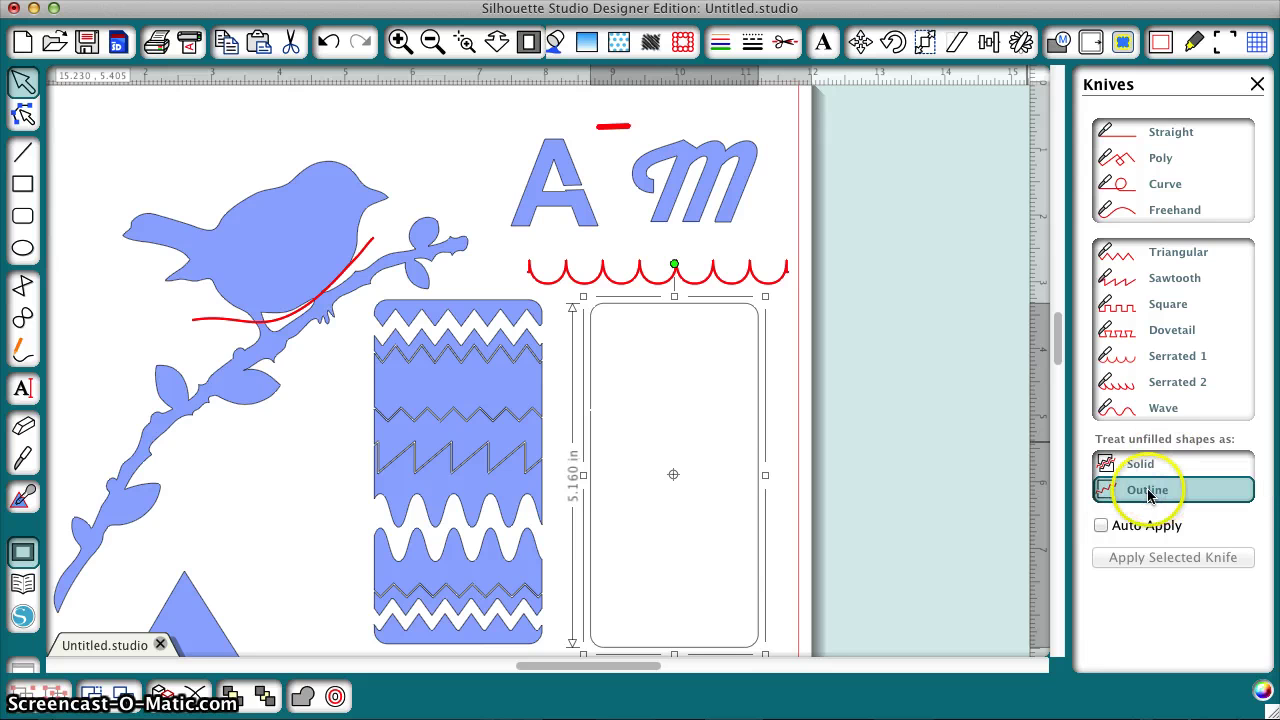
{"action": "left_click", "coordinate": [1154, 466]}
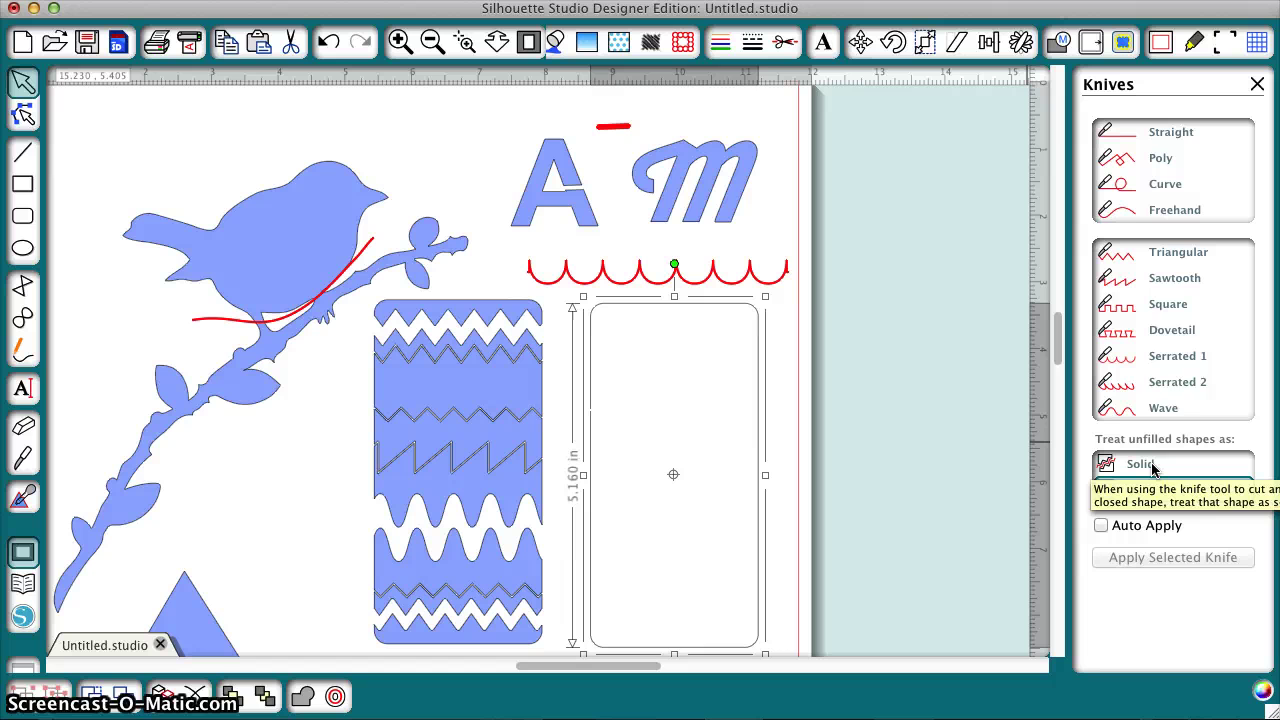
Step: Cut a Square knife line across the rectangle and pull the lower piece downward
{"action": "left_click", "coordinate": [1160, 304]}
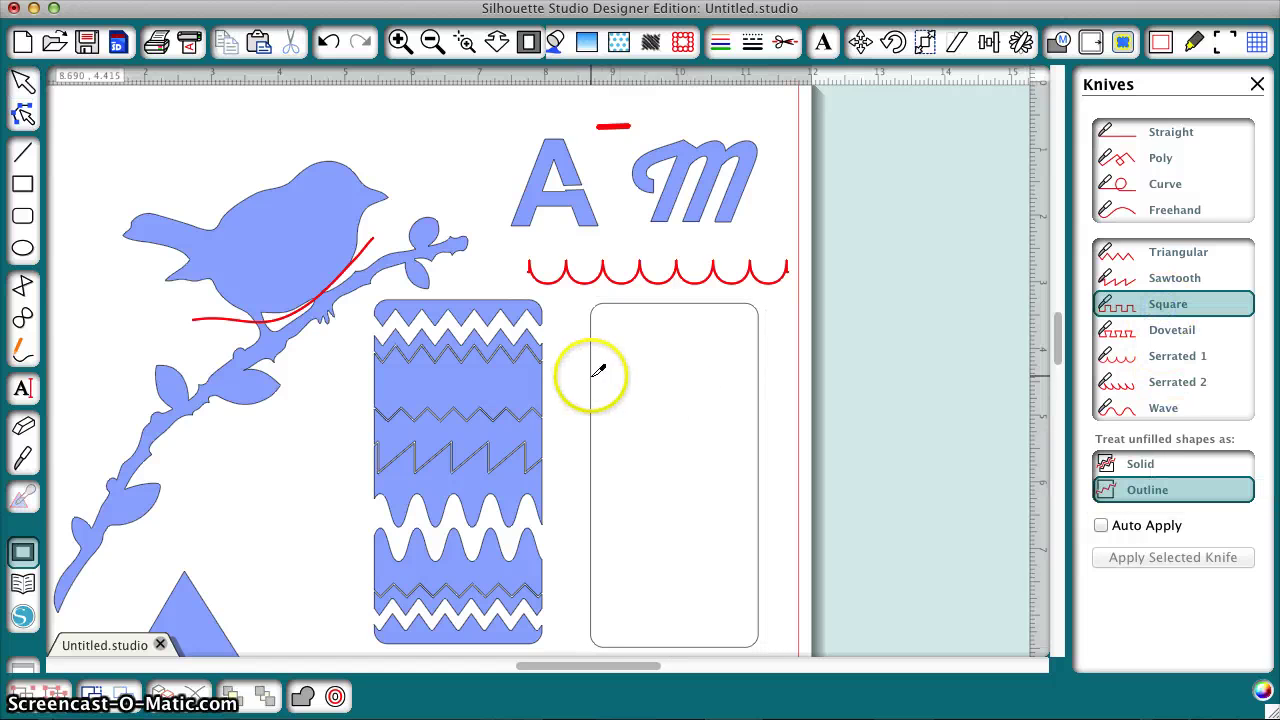
{"action": "left_click_drag", "start_coordinate": [561, 373], "coordinate": [775, 372]}
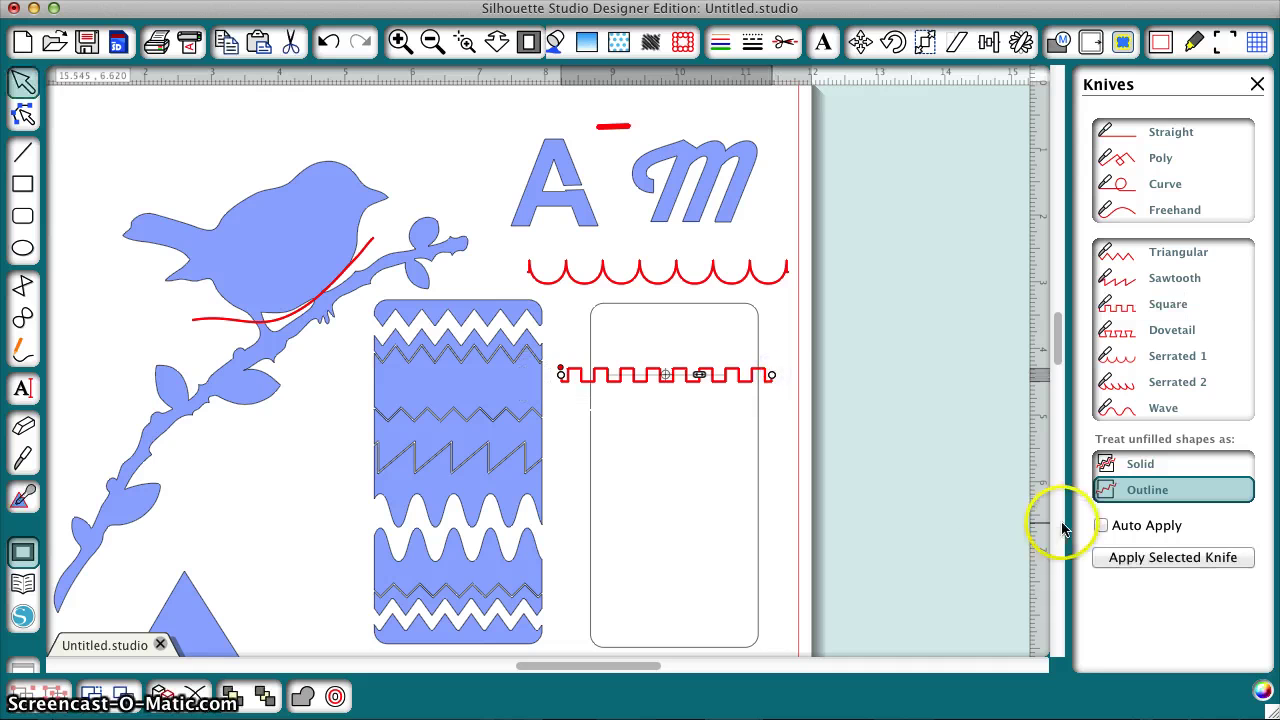
{"action": "left_click", "coordinate": [1137, 556]}
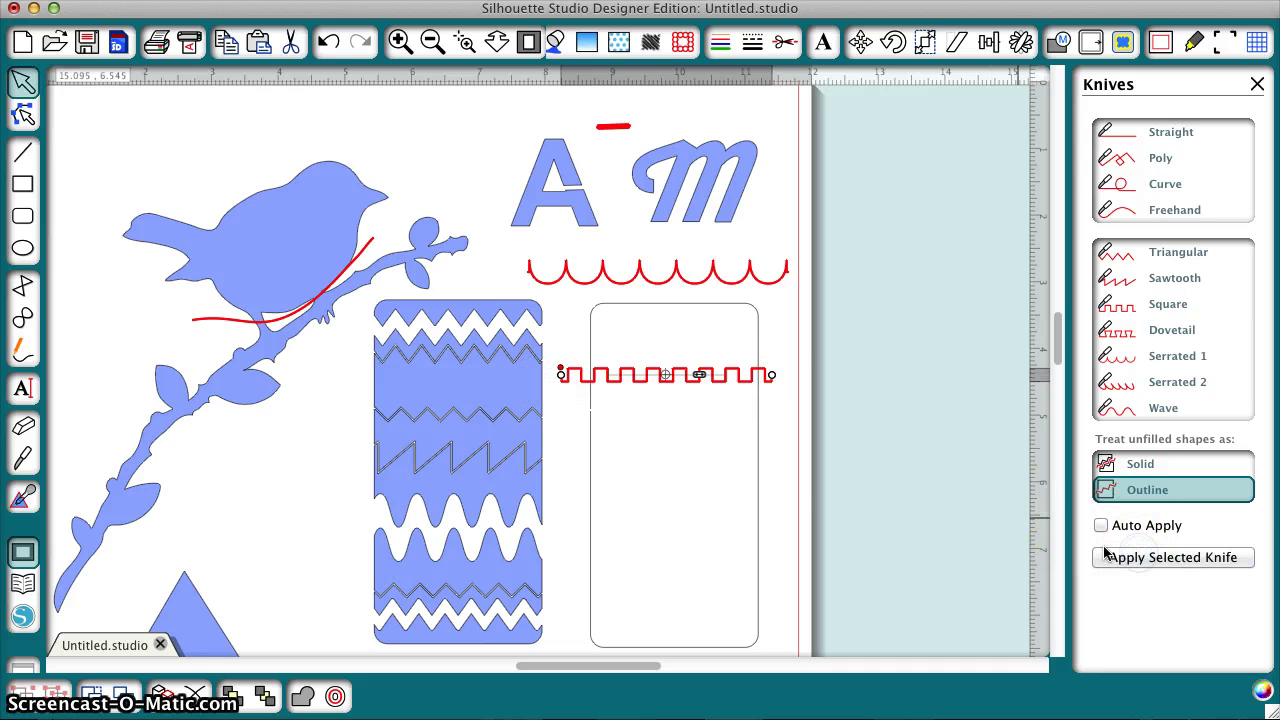
{"action": "mouse_move", "coordinate": [760, 451]}
{"action": "left_mouse_down"}
{"action": "mouse_move", "coordinate": [760, 486]}
{"action": "mouse_move", "coordinate": [762, 460]}
{"action": "left_mouse_up"}
{"action": "left_click", "coordinate": [762, 460]}
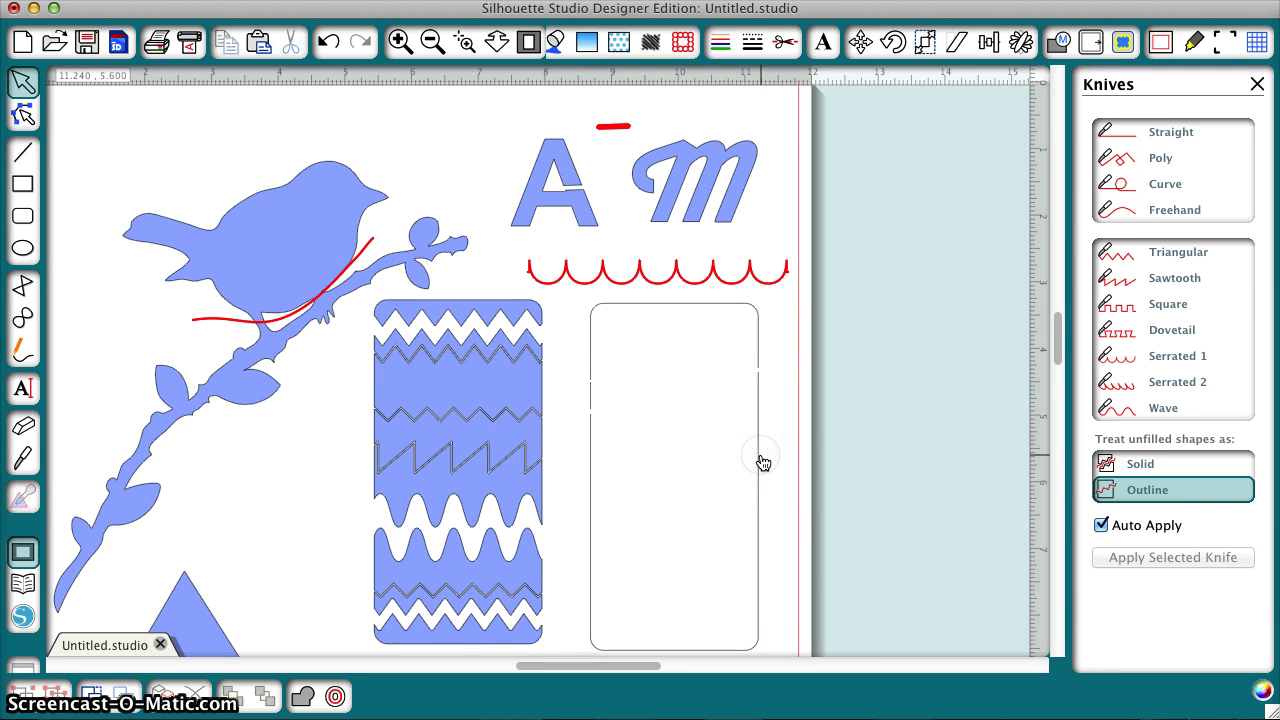
Step: Draw a new rectangle over the rounded one and set its fill to none
{"action": "left_click", "coordinate": [22, 184]}
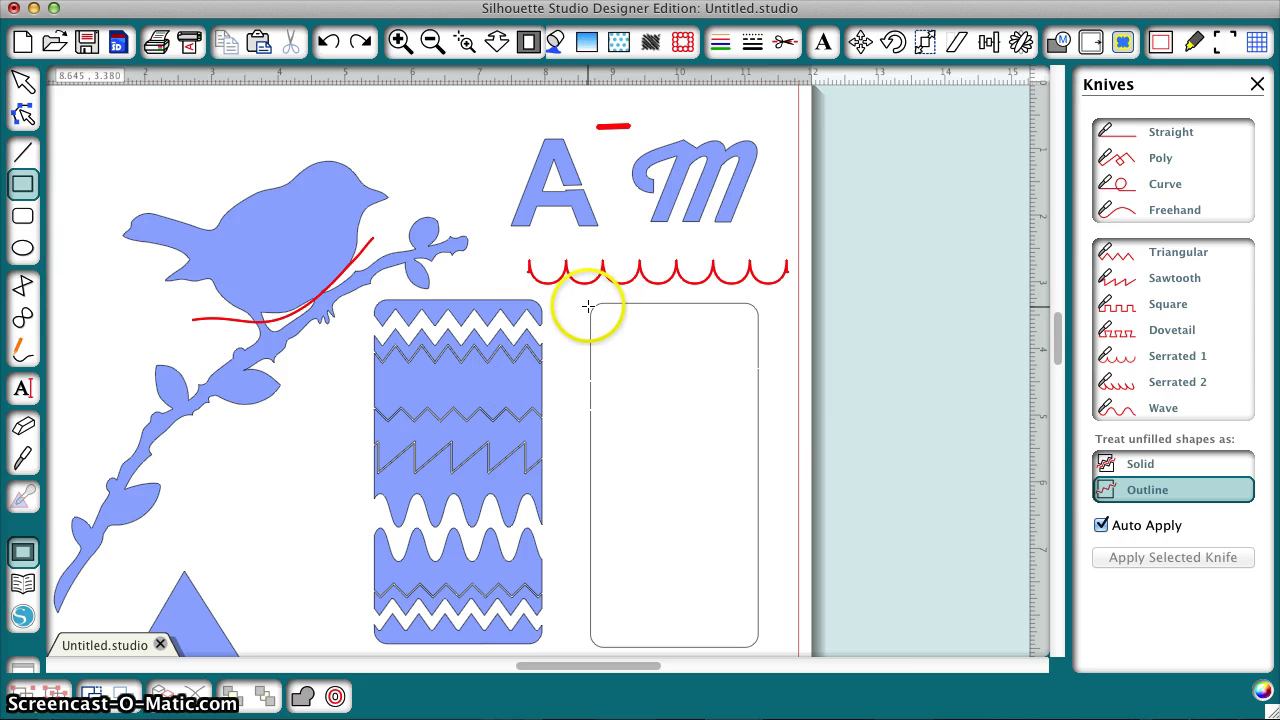
{"action": "left_click_drag", "start_coordinate": [589, 305], "coordinate": [758, 649]}
{"action": "left_click", "coordinate": [22, 80]}
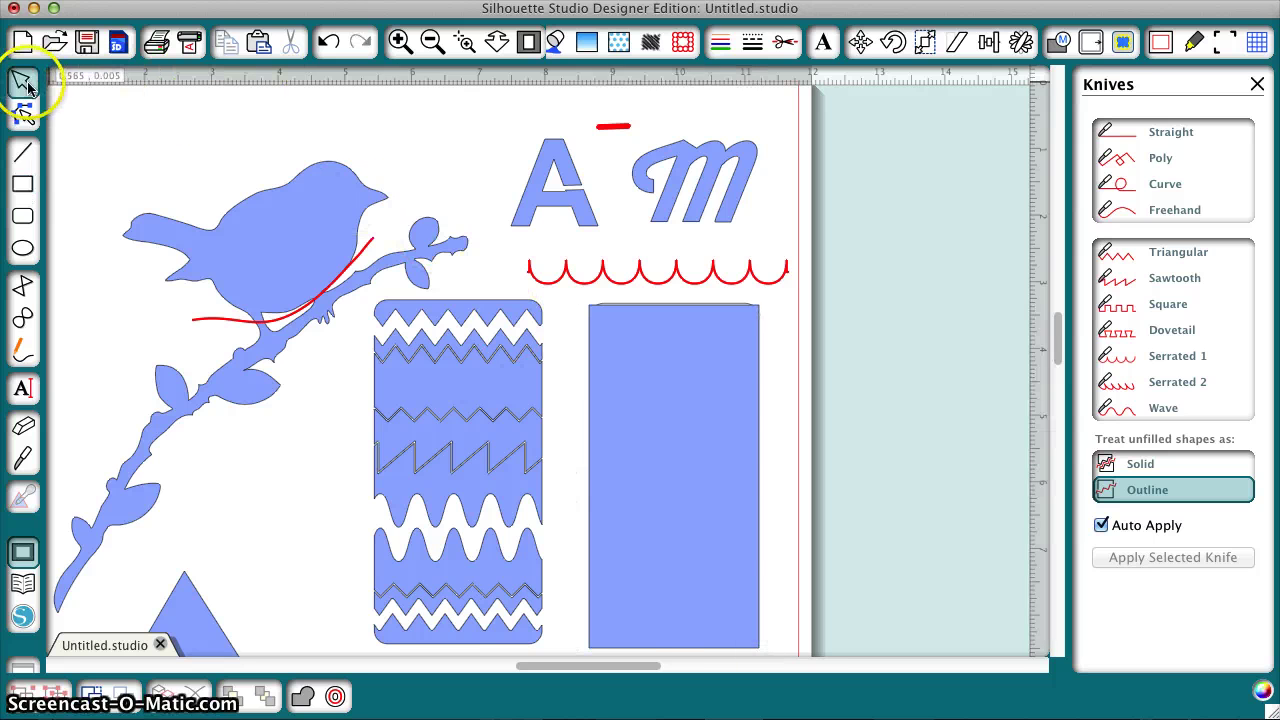
{"action": "left_click", "coordinate": [752, 378]}
{"action": "left_click", "coordinate": [557, 45]}
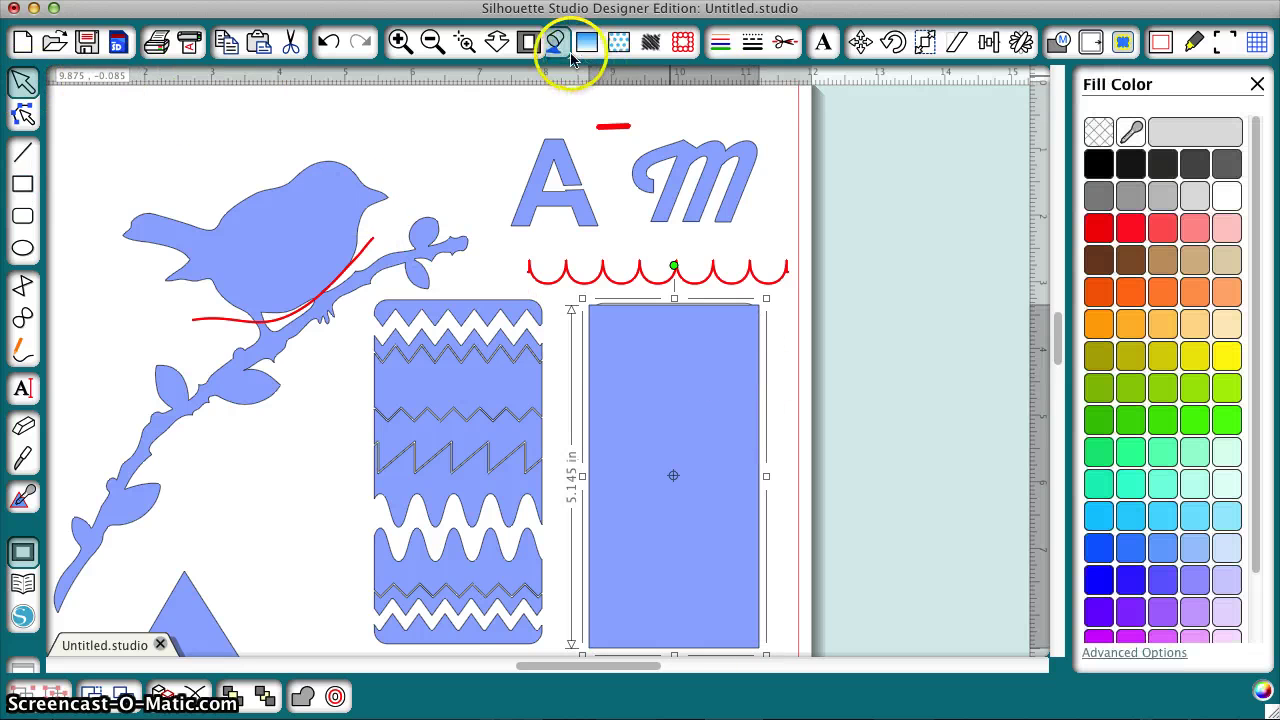
{"action": "left_click", "coordinate": [1099, 131]}
{"action": "left_click", "coordinate": [777, 320]}
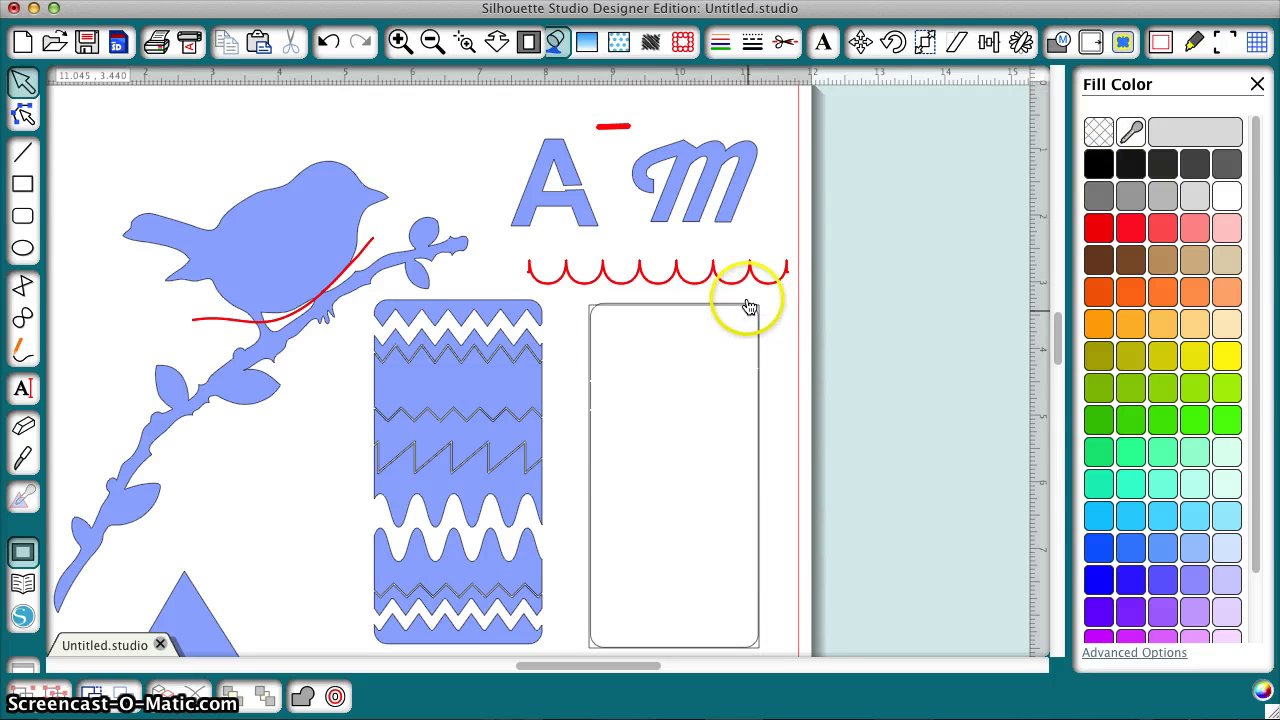
Step: Drag a Square knife line across the new rectangle and turn Auto Apply off
{"action": "left_click", "coordinate": [23, 458]}
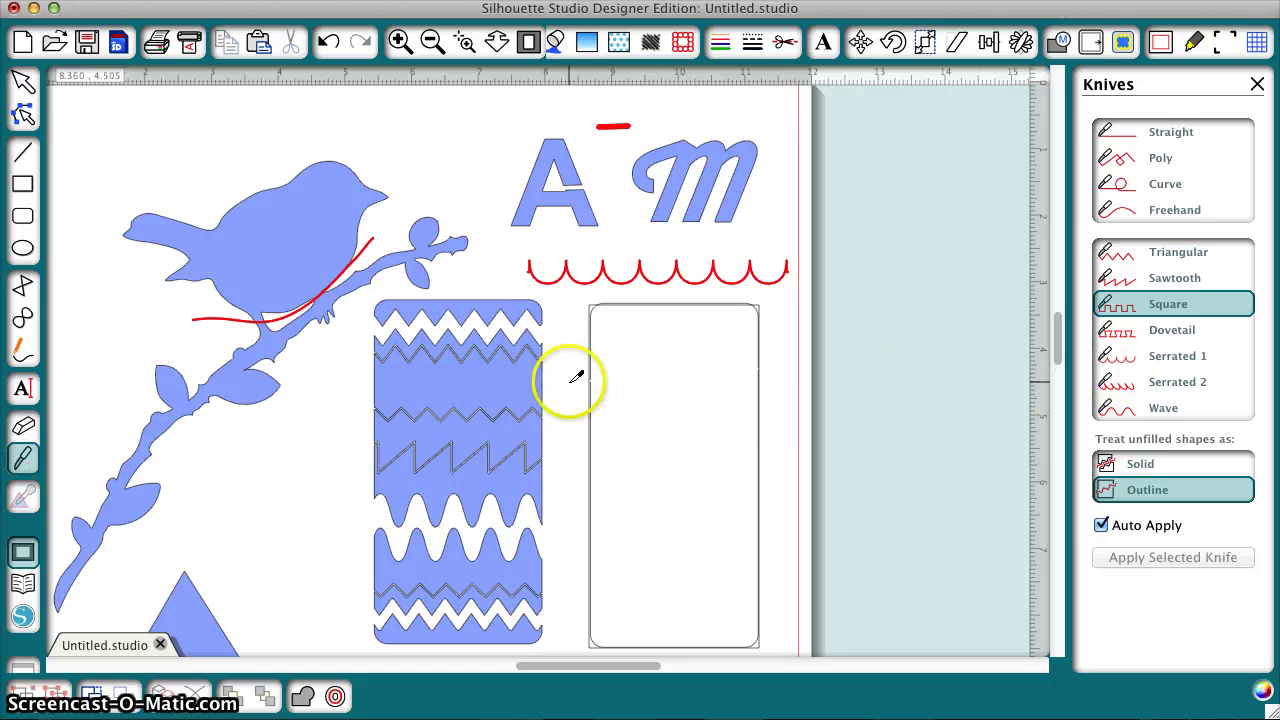
{"action": "left_click_drag", "start_coordinate": [566, 381], "coordinate": [784, 385]}
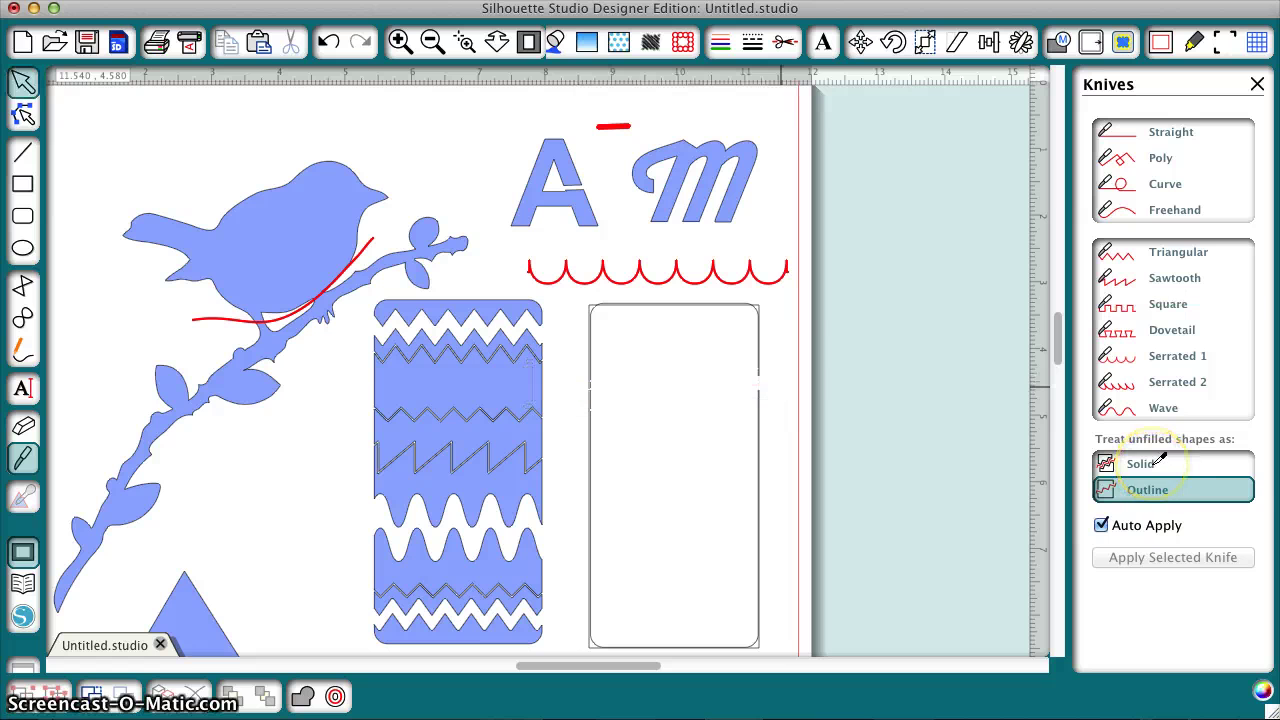
{"action": "left_click", "coordinate": [1101, 527]}
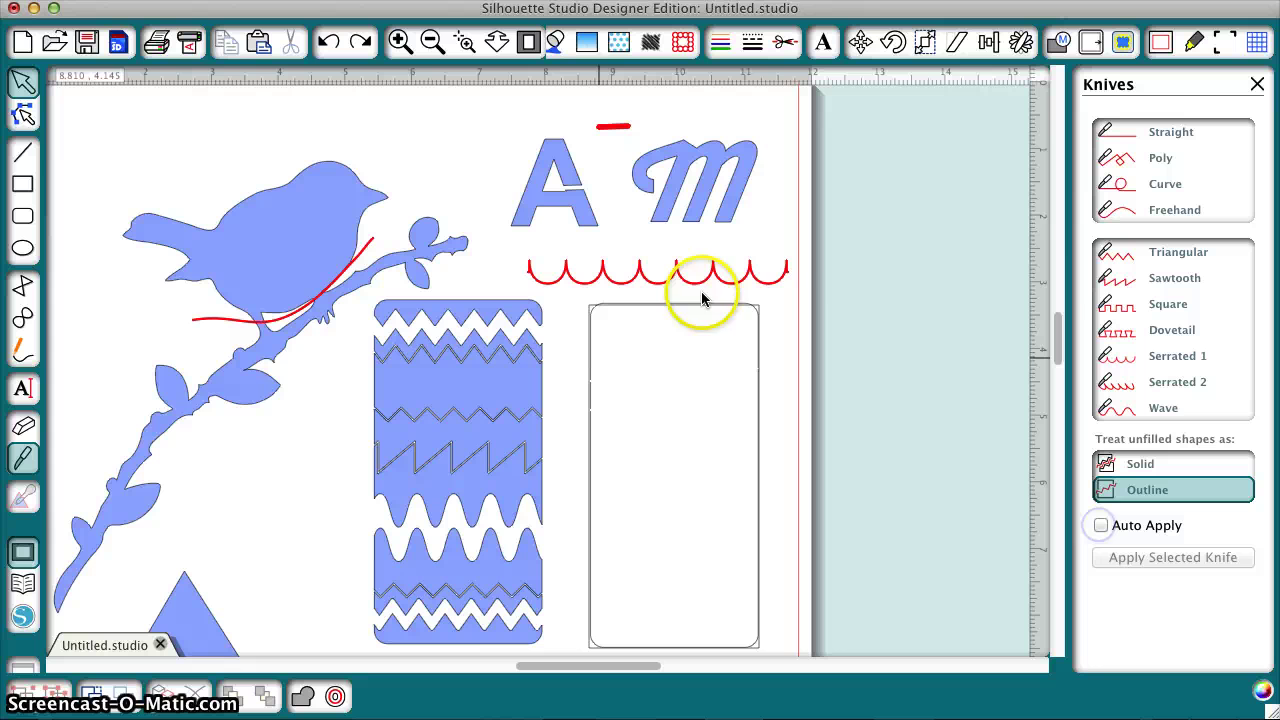
Step: Cut across the rectangle with the Square knife, treating unfilled shapes as solid
{"action": "left_click", "coordinate": [1165, 304]}
{"action": "left_click_drag", "start_coordinate": [572, 377], "coordinate": [774, 378]}
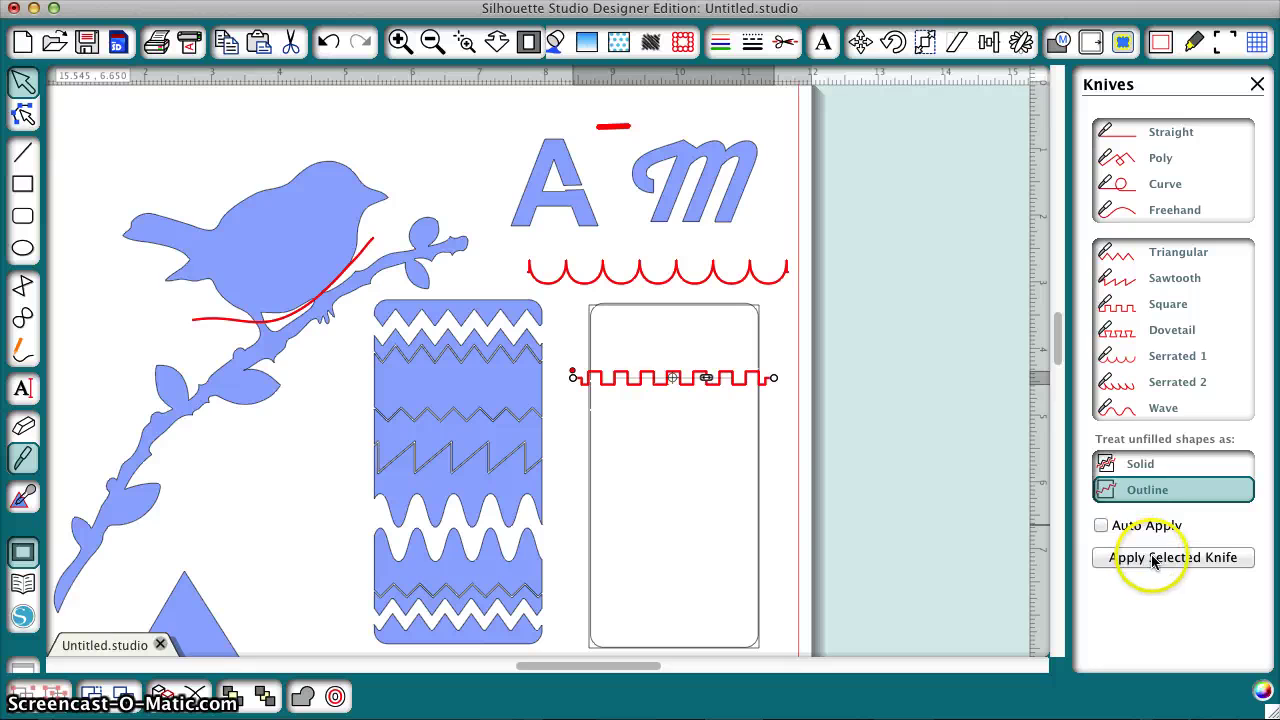
{"action": "left_click", "coordinate": [1112, 463]}
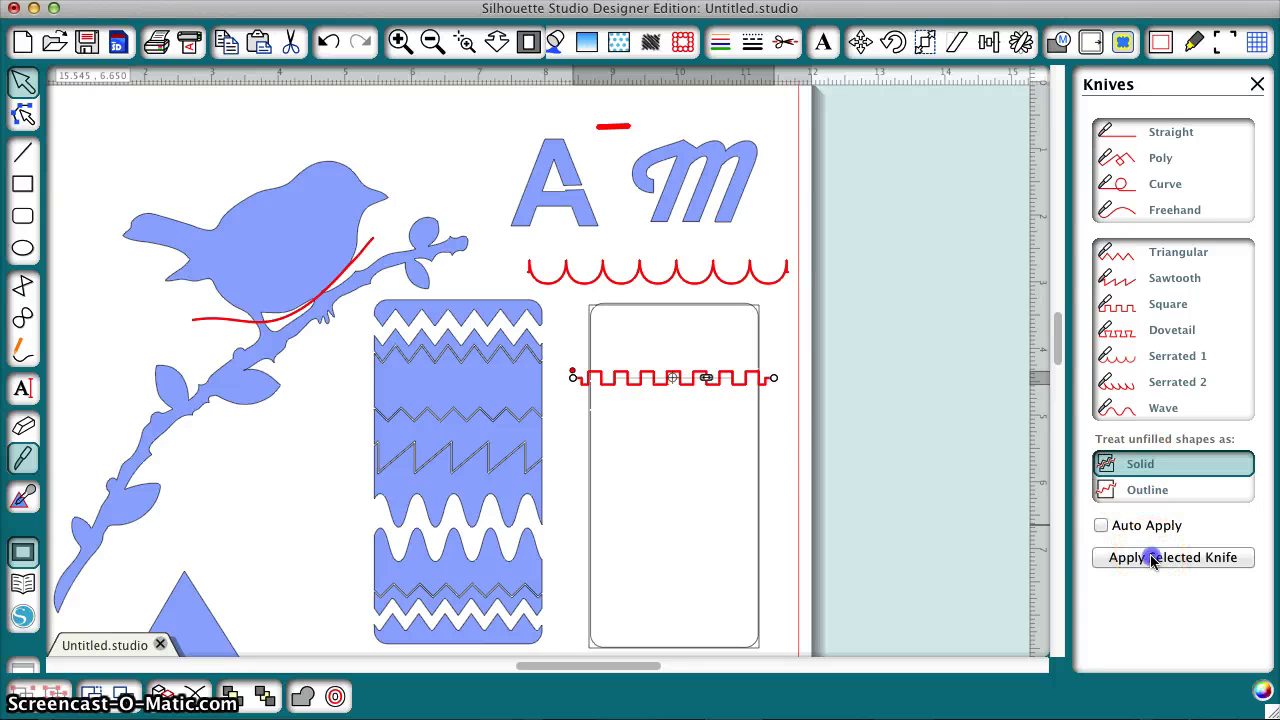
{"action": "left_click", "coordinate": [754, 449]}
Step: Pull the lower cut piece down and switch automatic knife applying back on
{"action": "left_click_drag", "start_coordinate": [762, 449], "coordinate": [760, 470]}
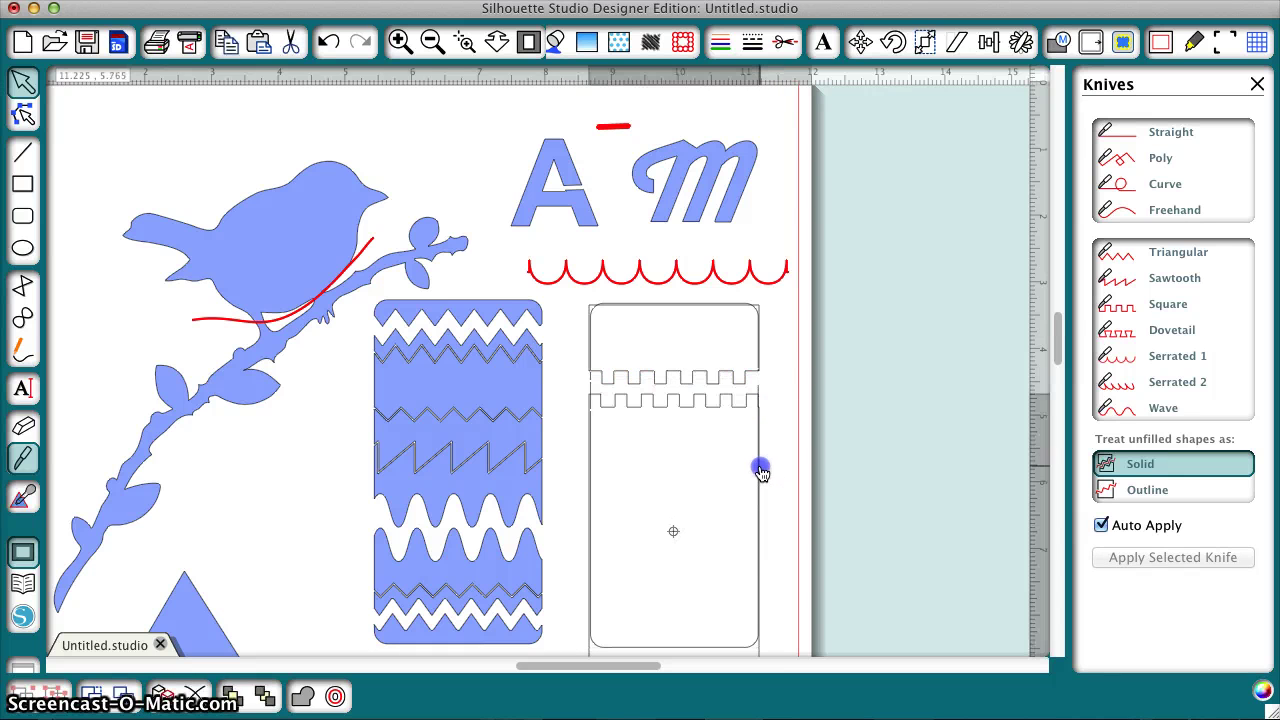
{"action": "left_click_drag", "start_coordinate": [694, 382], "coordinate": [688, 417]}
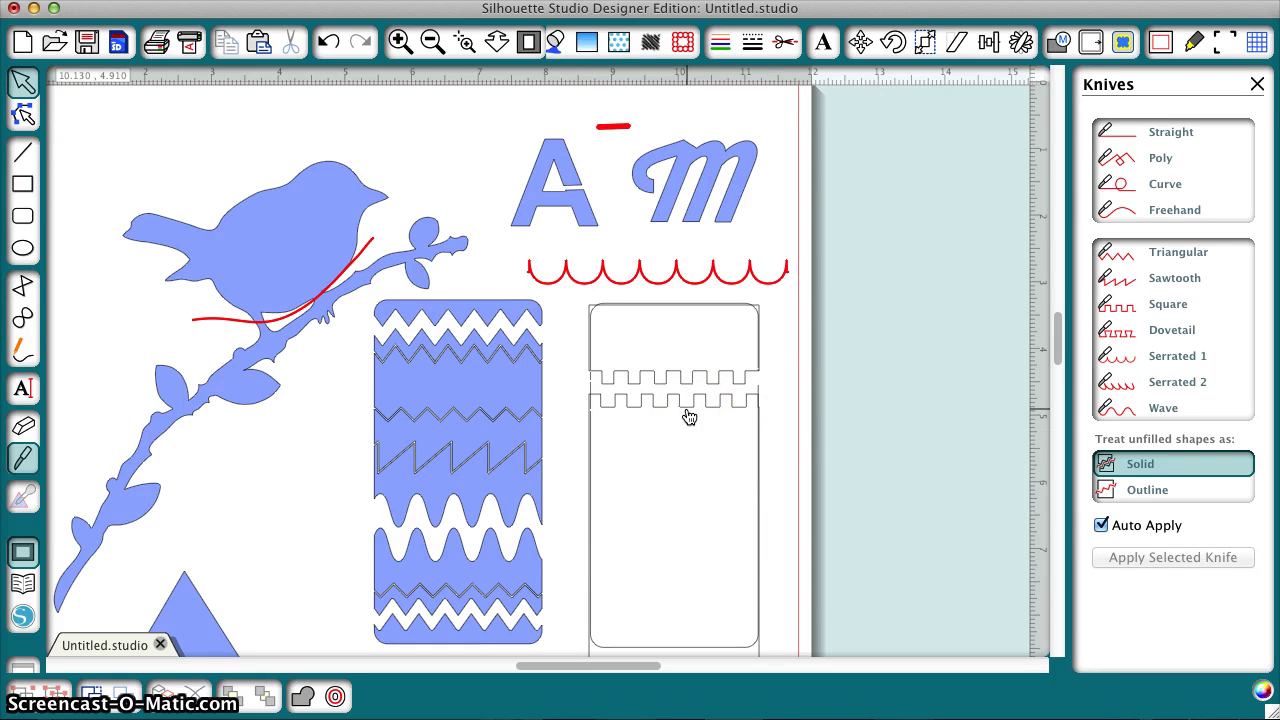
{"action": "left_click", "coordinate": [1150, 490]}
{"action": "left_click", "coordinate": [1162, 490]}
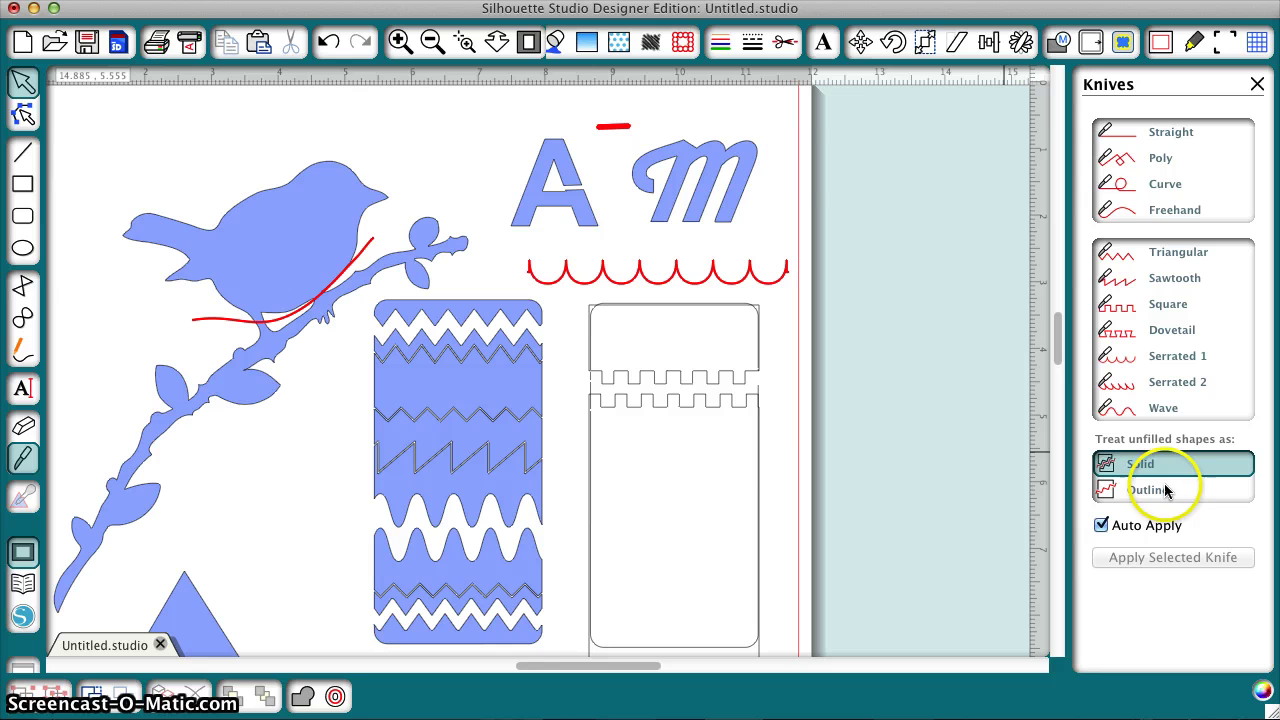
{"action": "left_click", "coordinate": [755, 437]}
{"action": "left_click", "coordinate": [443, 694]}
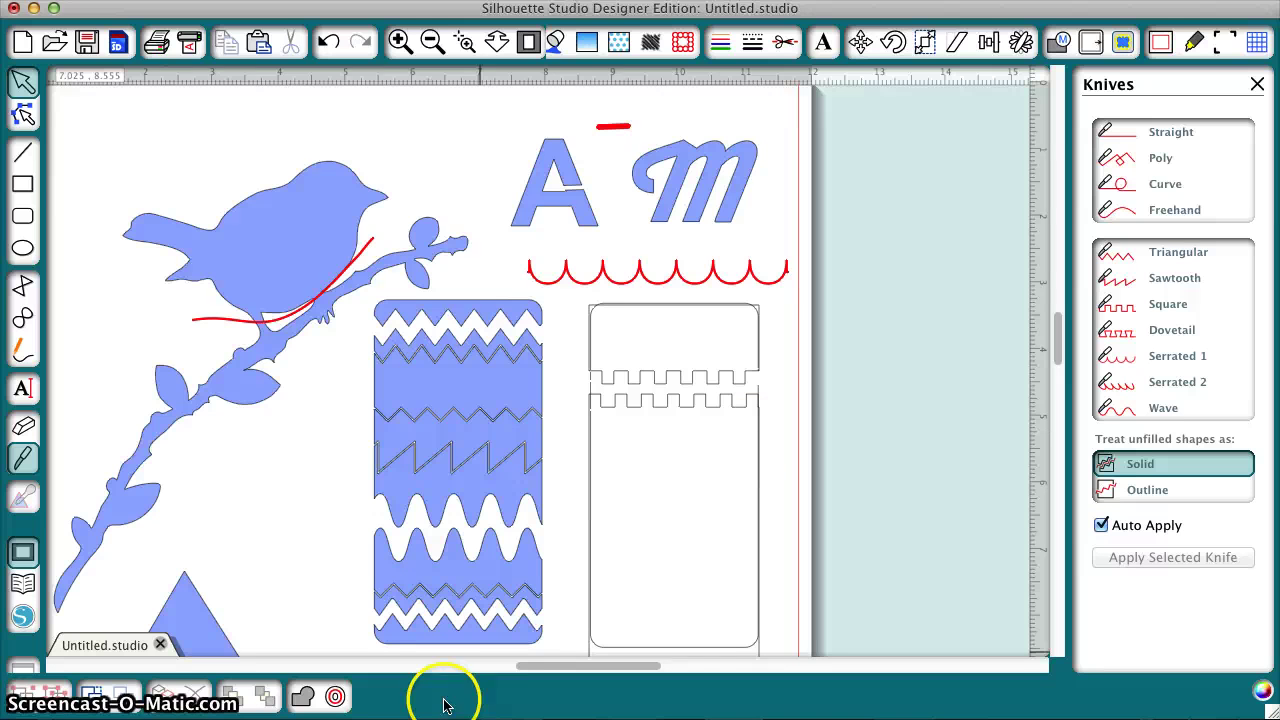